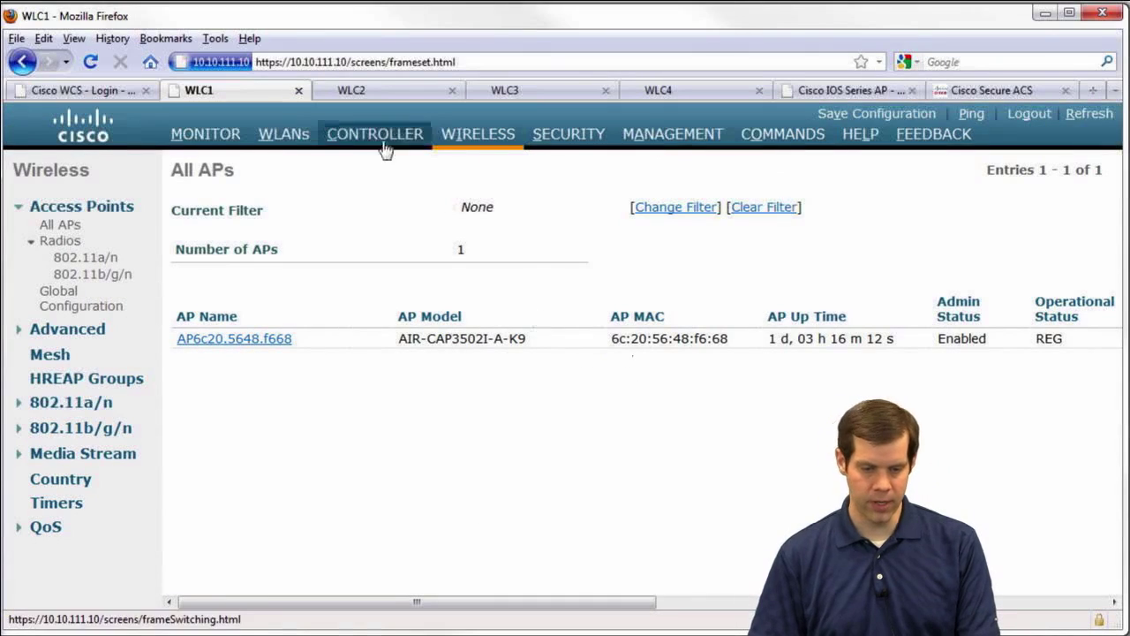
Review the Monitor summary pages of WLC1 and WLC2
left_click(205, 133)
scroll(267, 440, "down", 10)
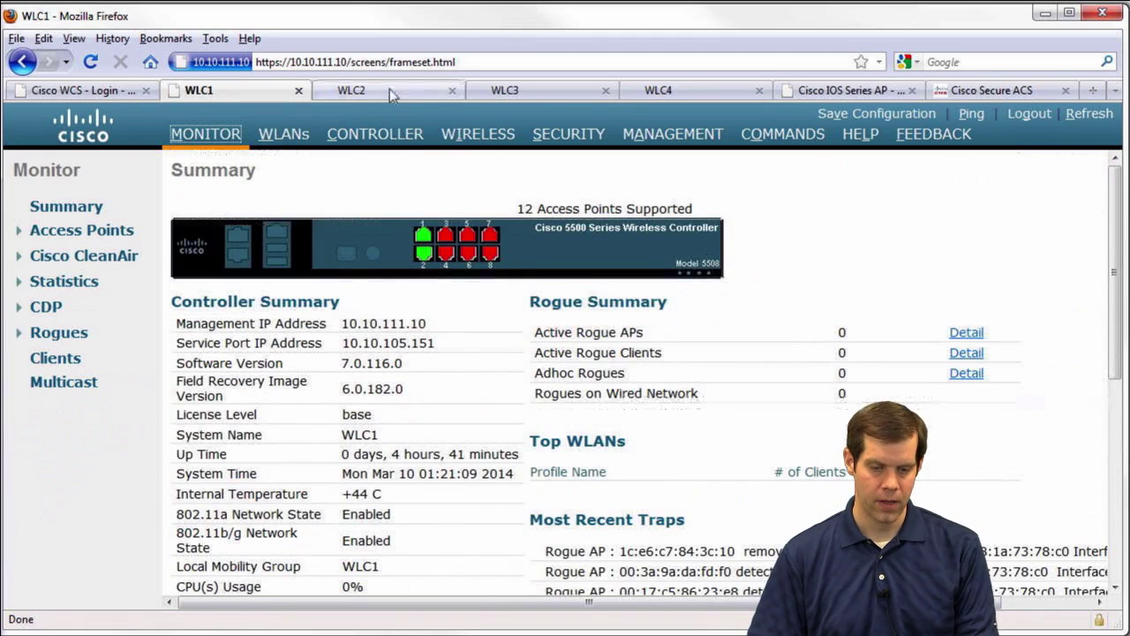
left_click(390, 88)
left_click(225, 134)
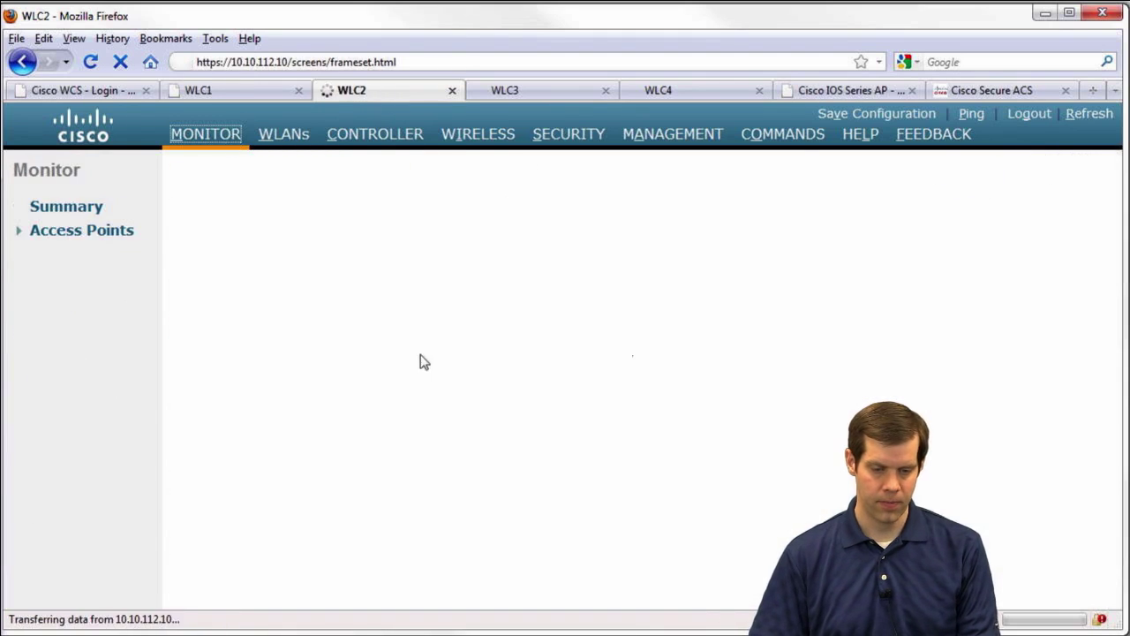
scroll(385, 465, "down", 10)
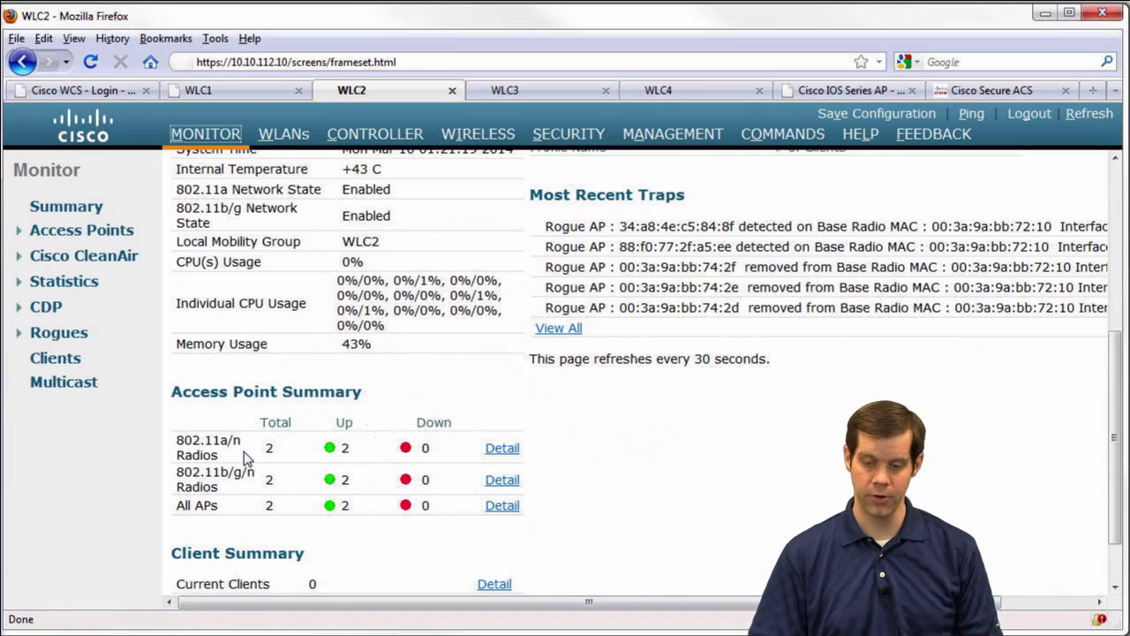
scroll(495, 384, "up", 5)
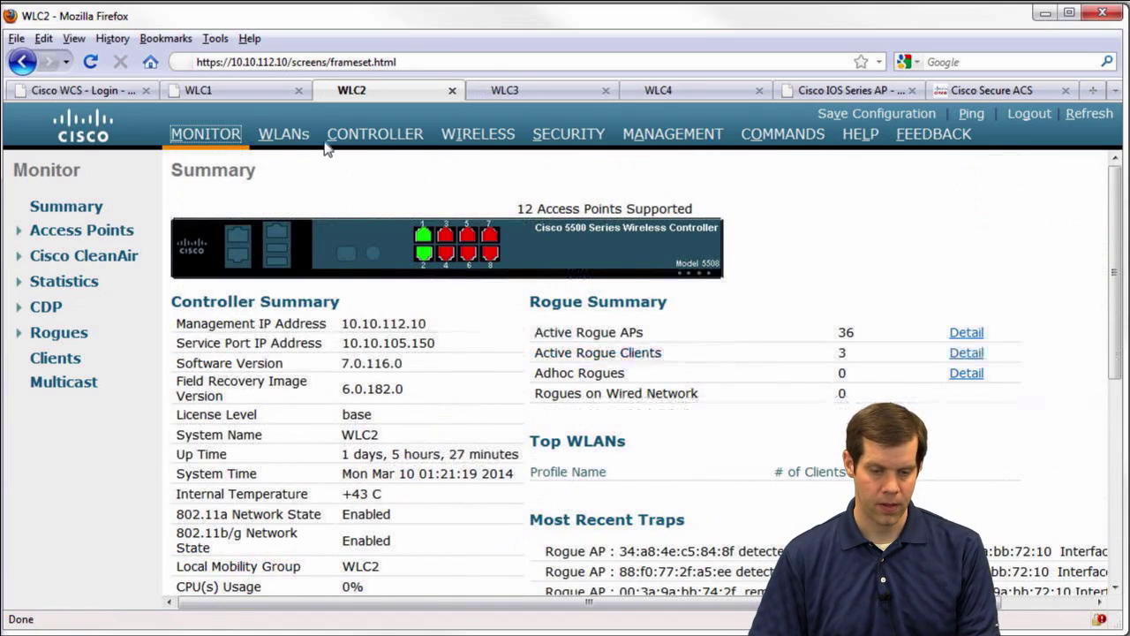
Show WLC2's interface list with dynamic interfaces vlan13 and vlan14, then return to WLC1
left_click(380, 137)
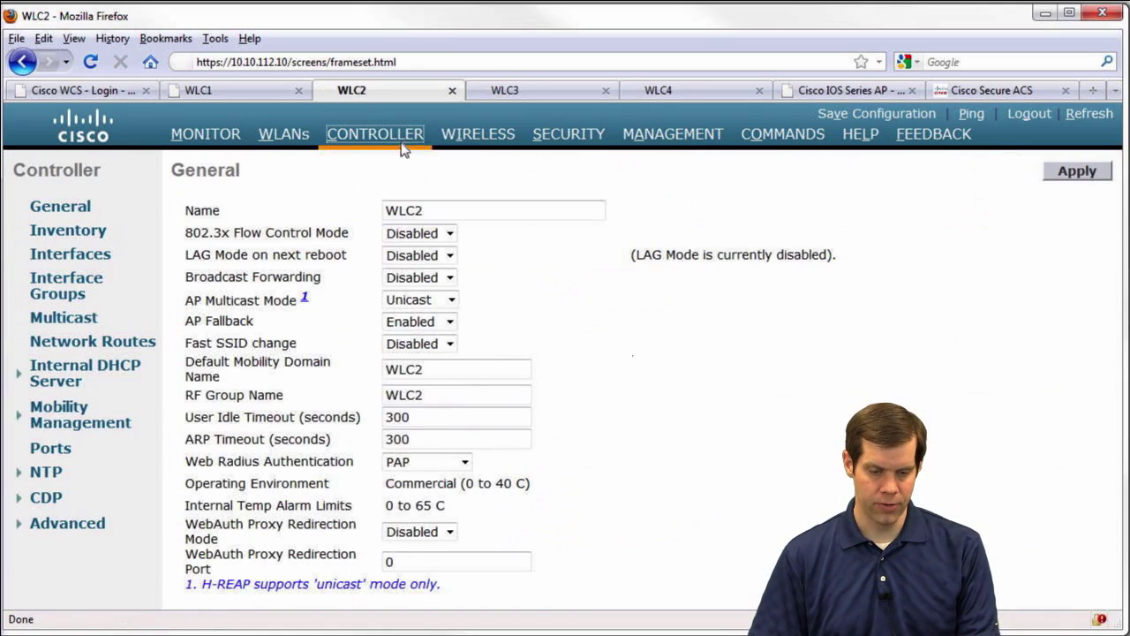
left_click(89, 255)
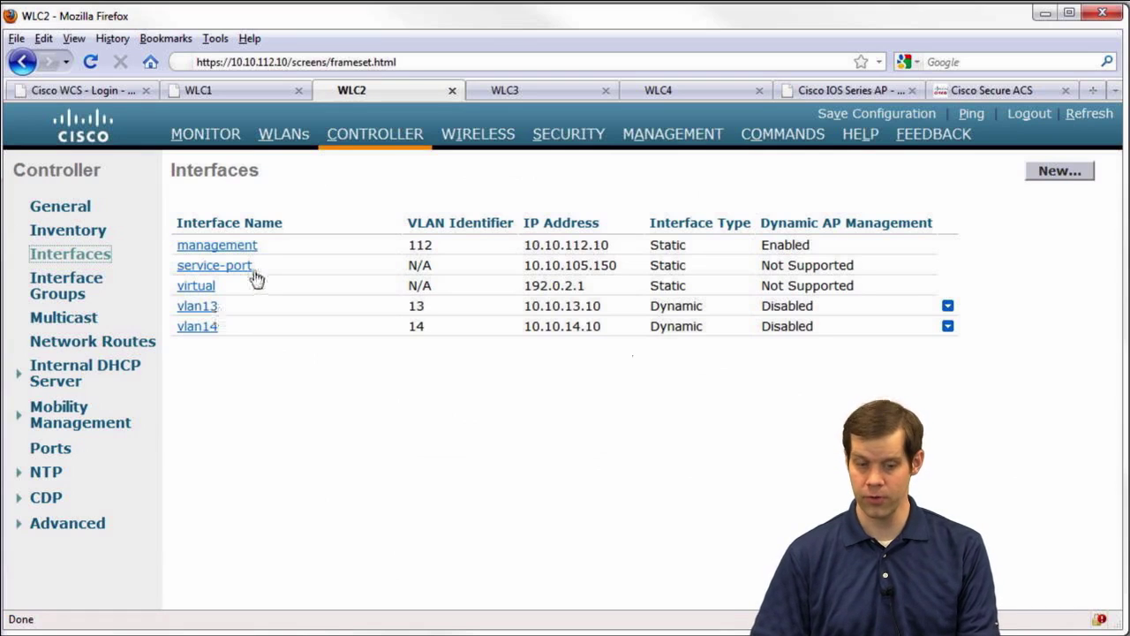
left_click(265, 90)
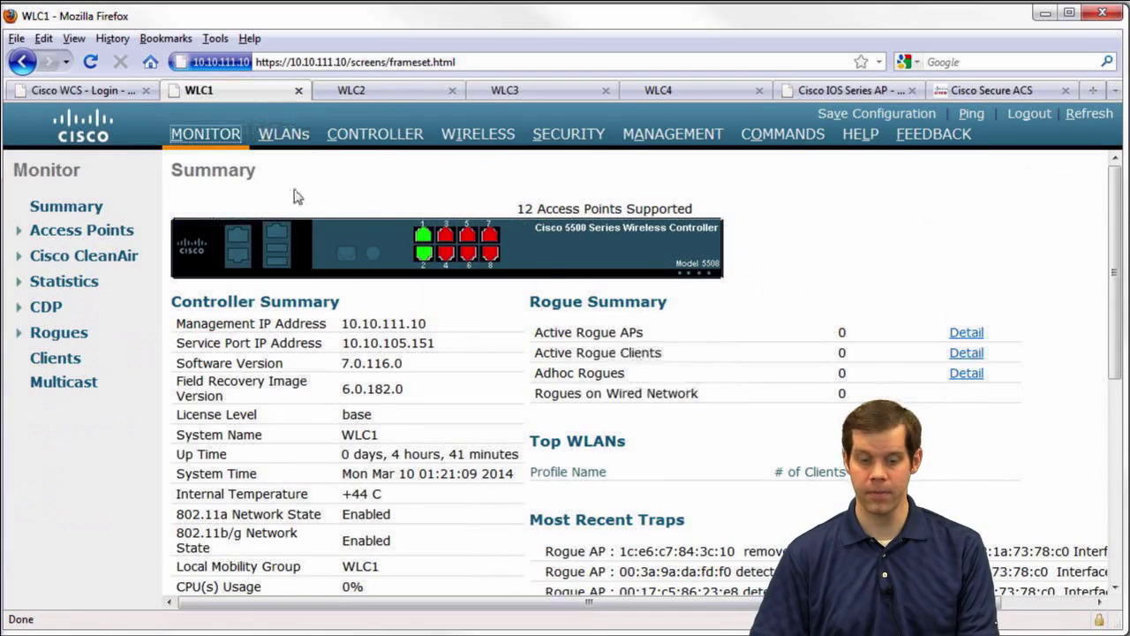
Create a new WLC1 interface named vlan11 with VLAN ID 11
left_click(379, 137)
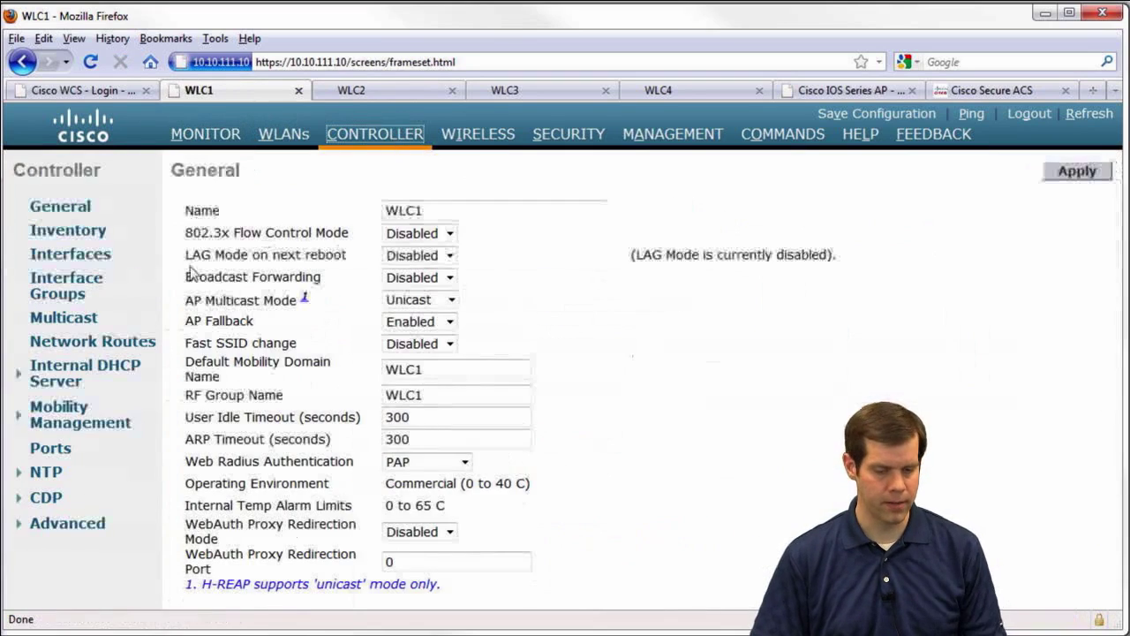
left_click(88, 257)
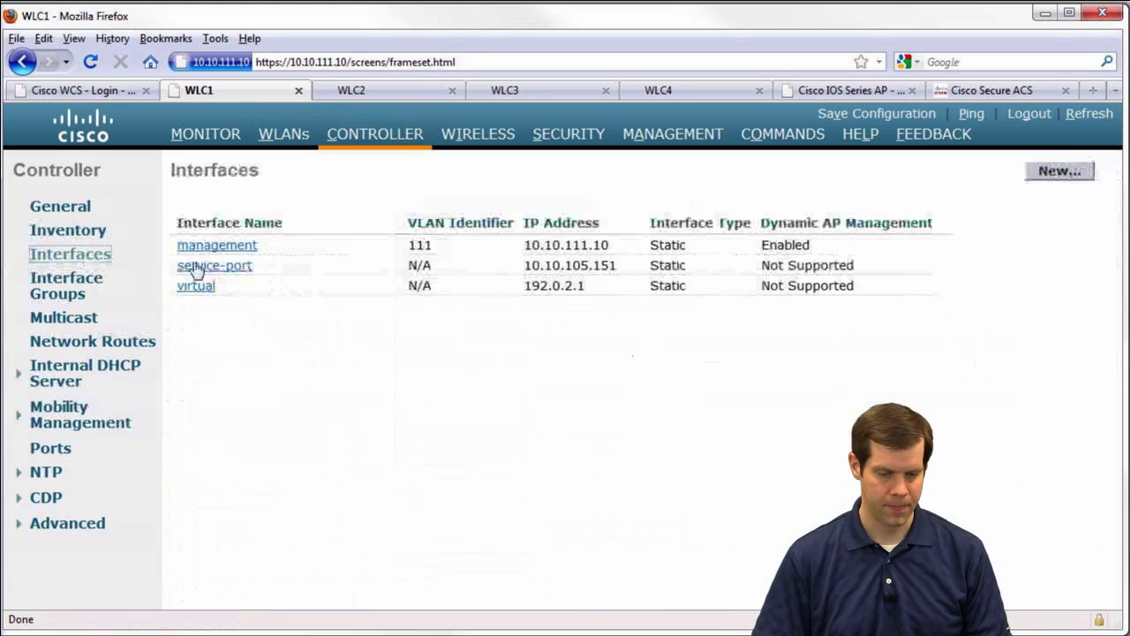
left_click(1078, 173)
left_click(361, 209)
type("vlan11")
key("Tab")
type("11")
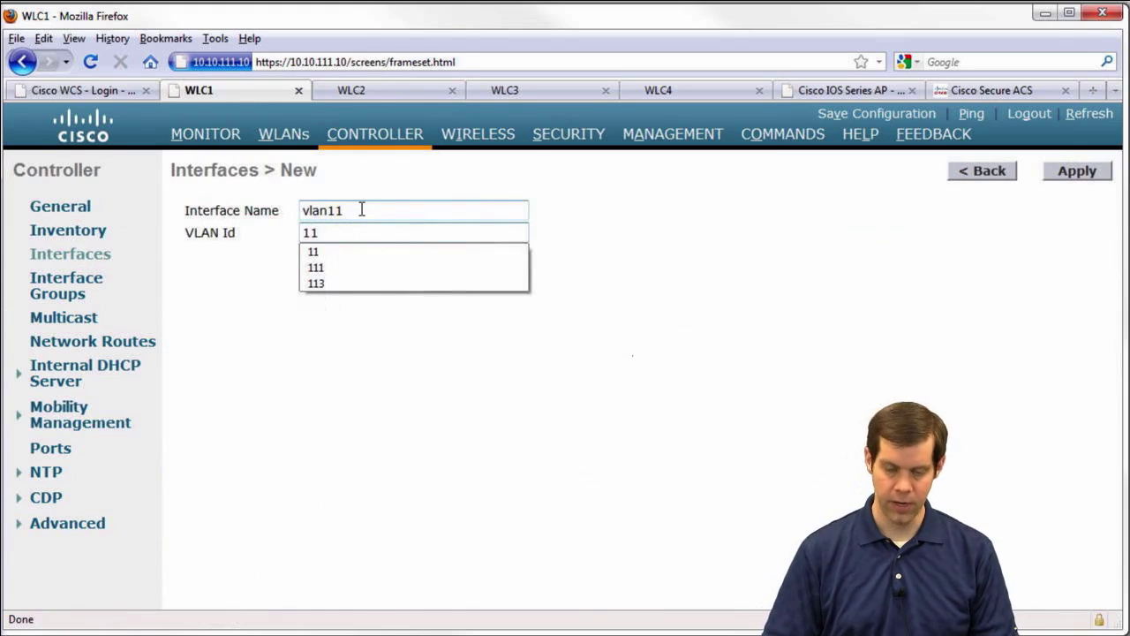
left_click(1065, 173)
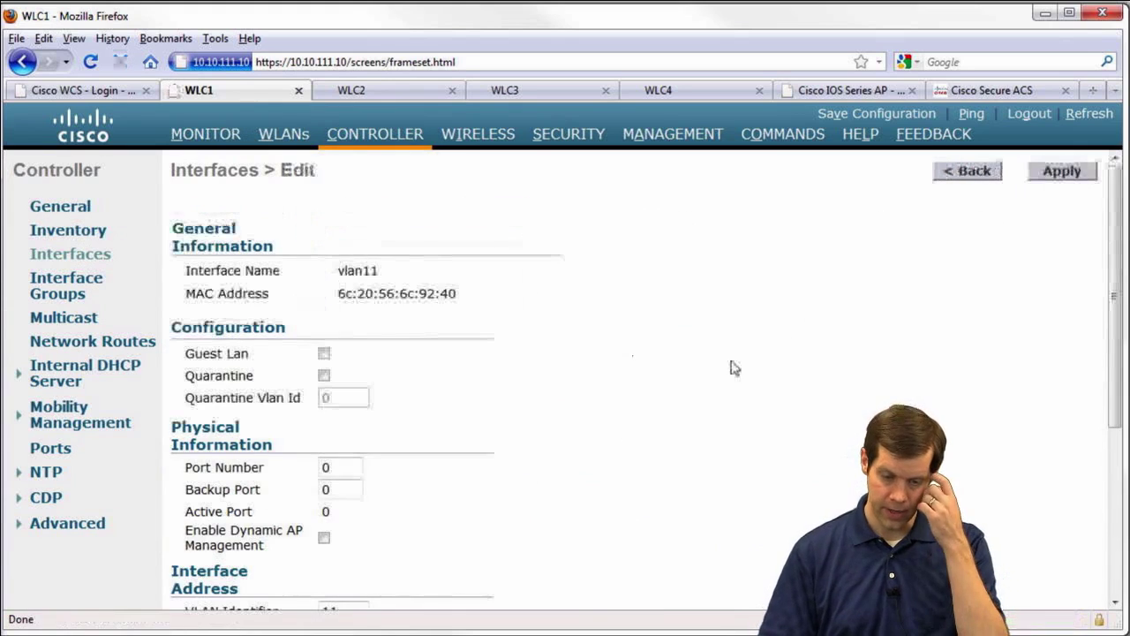
Set vlan11's primary port to 1 and backup port to 2
double_click(340, 466)
type("1")
double_click(357, 485)
type("2")
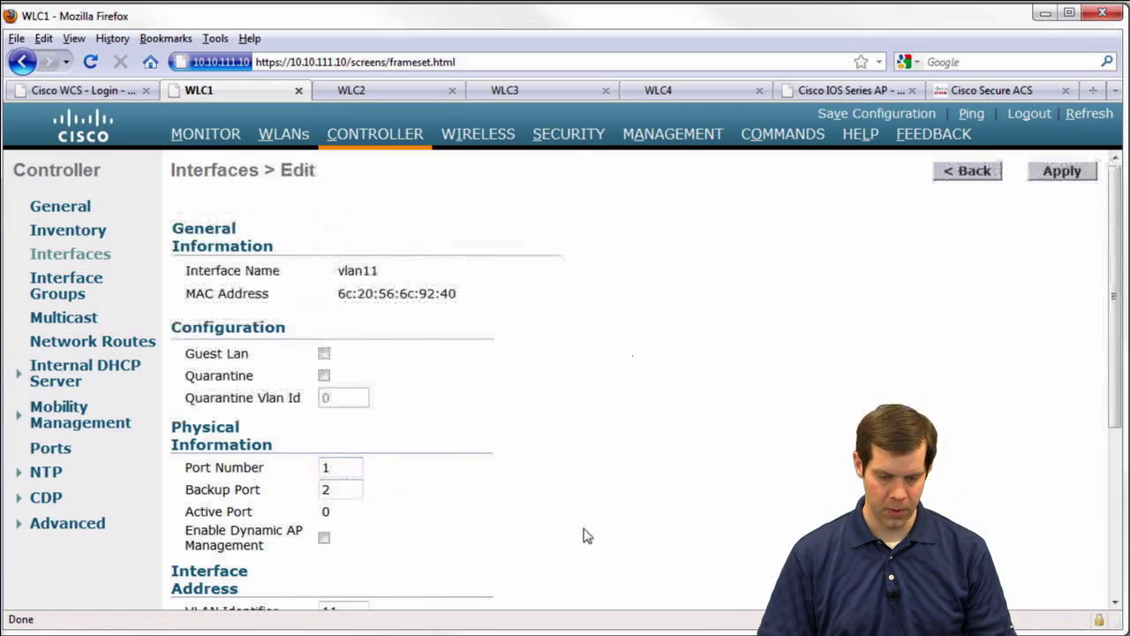
Give vlan11 IP 10.10.11.10/255.255.255.0, gateway and DHCP 10.10.11.1, and apply it
scroll(585, 530, "down", 5)
left_click_drag(393, 356, 216, 354)
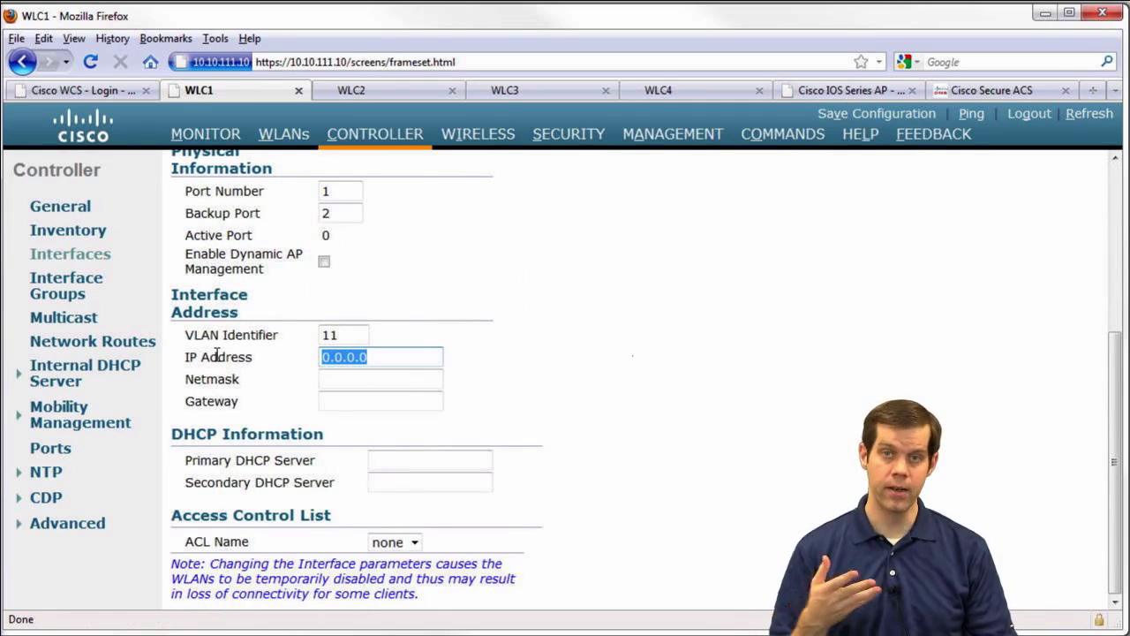
type("10.10")
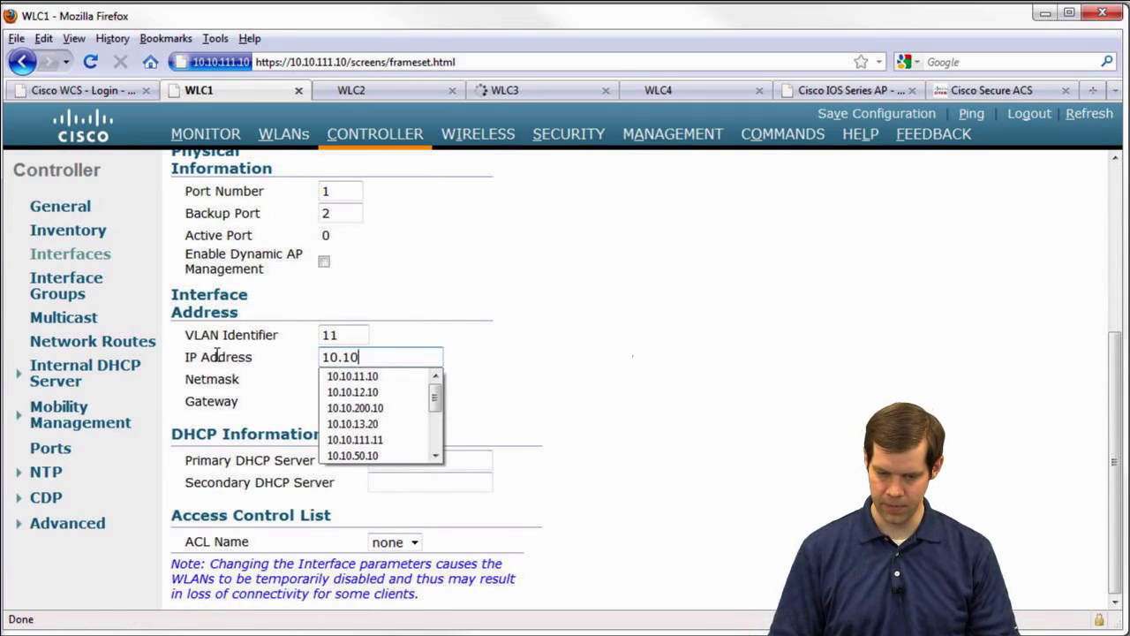
type(".11.")
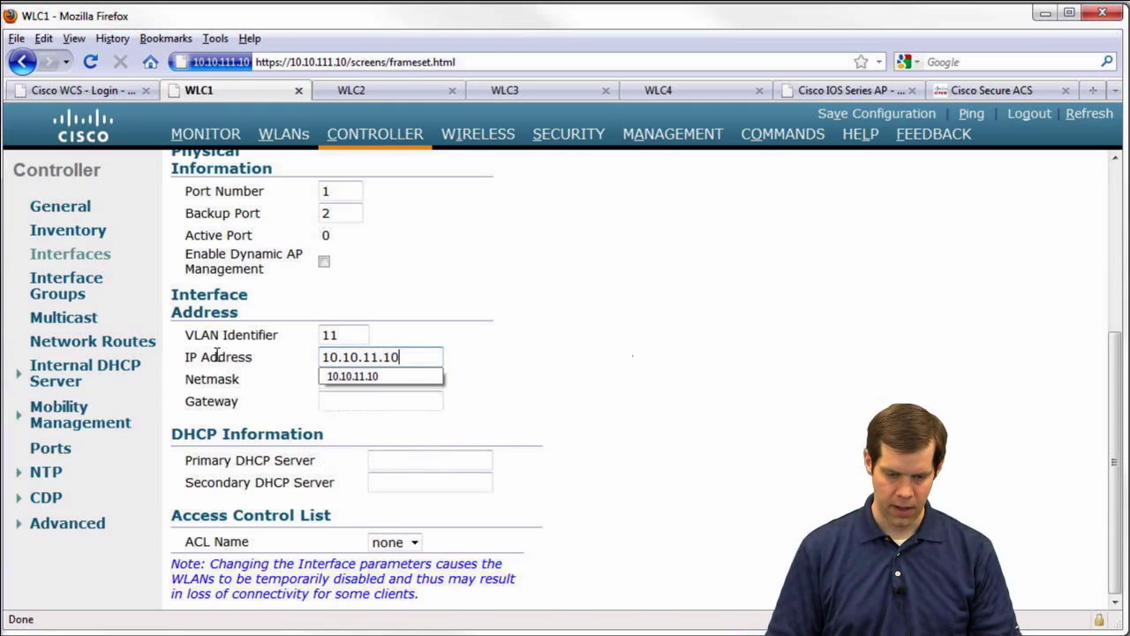
type("10")
key("Tab")
type("255.2")
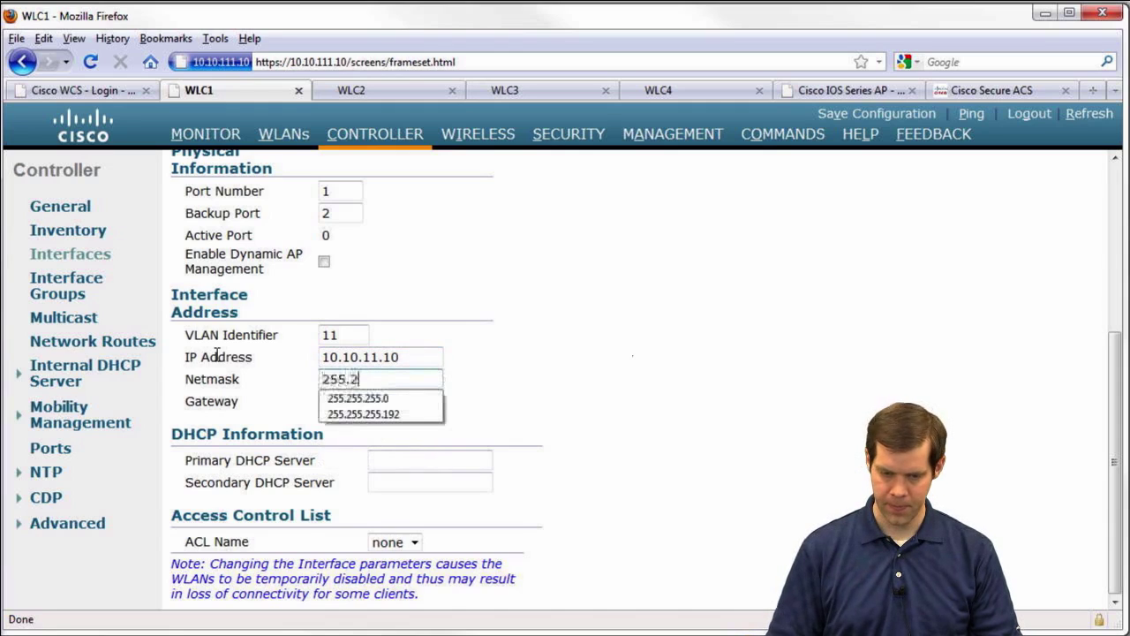
type("55.255.0")
key("Tab")
type("10.10.11.")
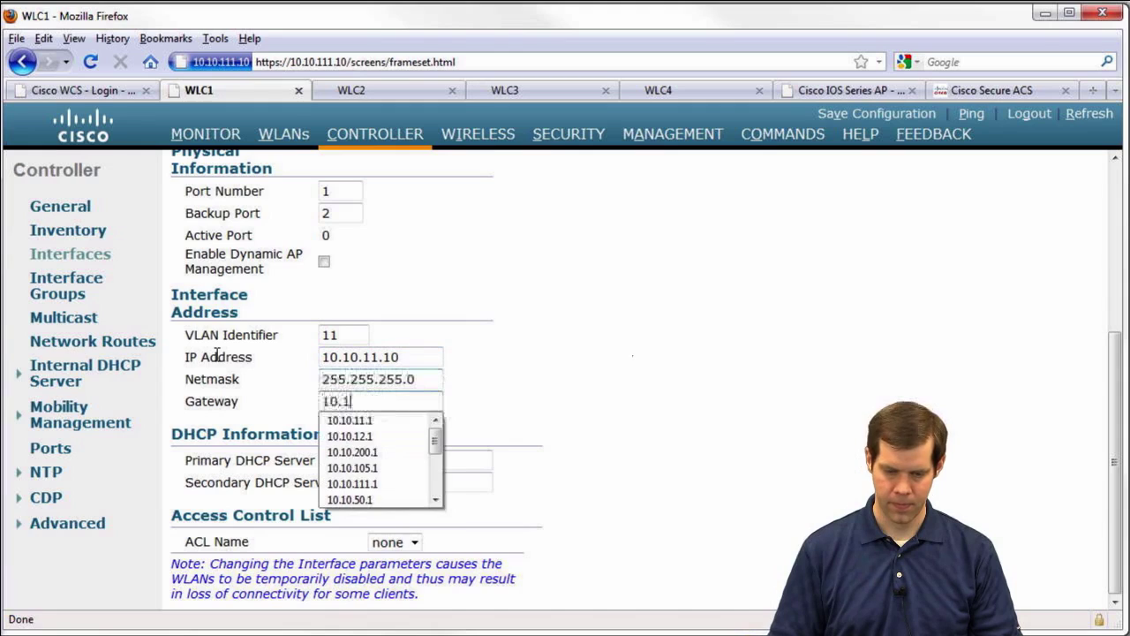
key("Tab")
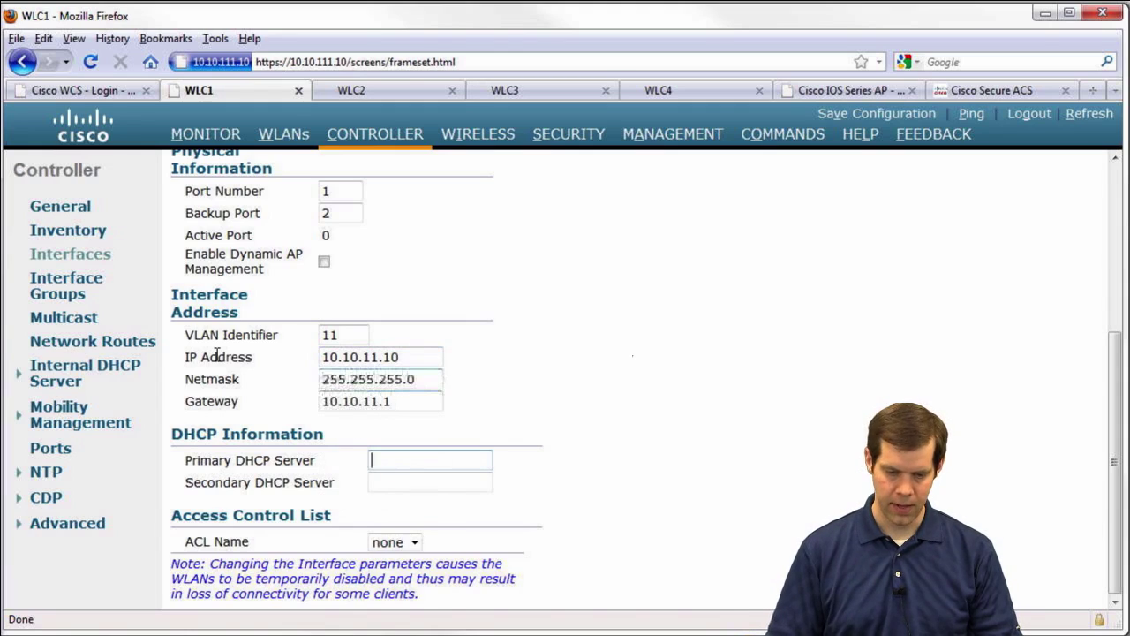
type("10.10.")
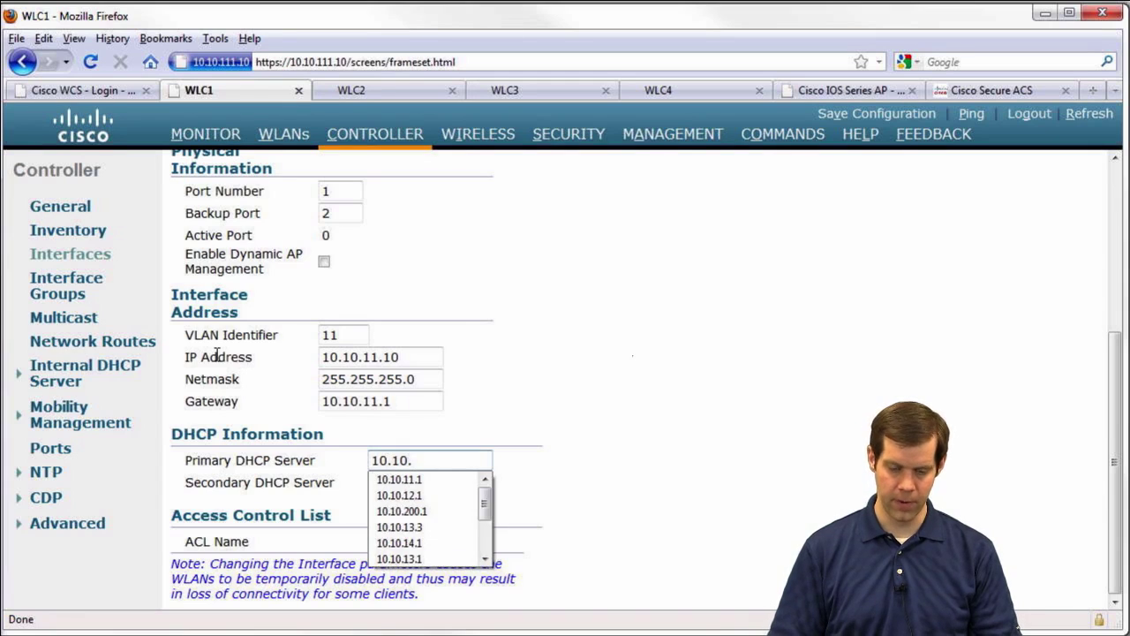
type("11.1")
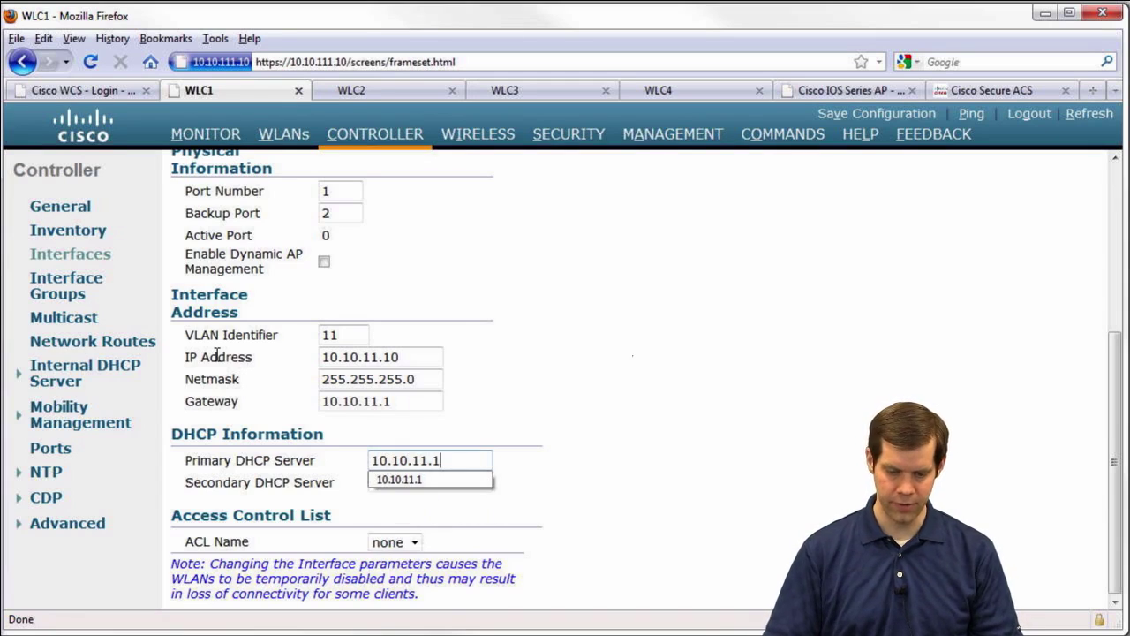
left_click(623, 274)
scroll(1060, 186, "up", 5)
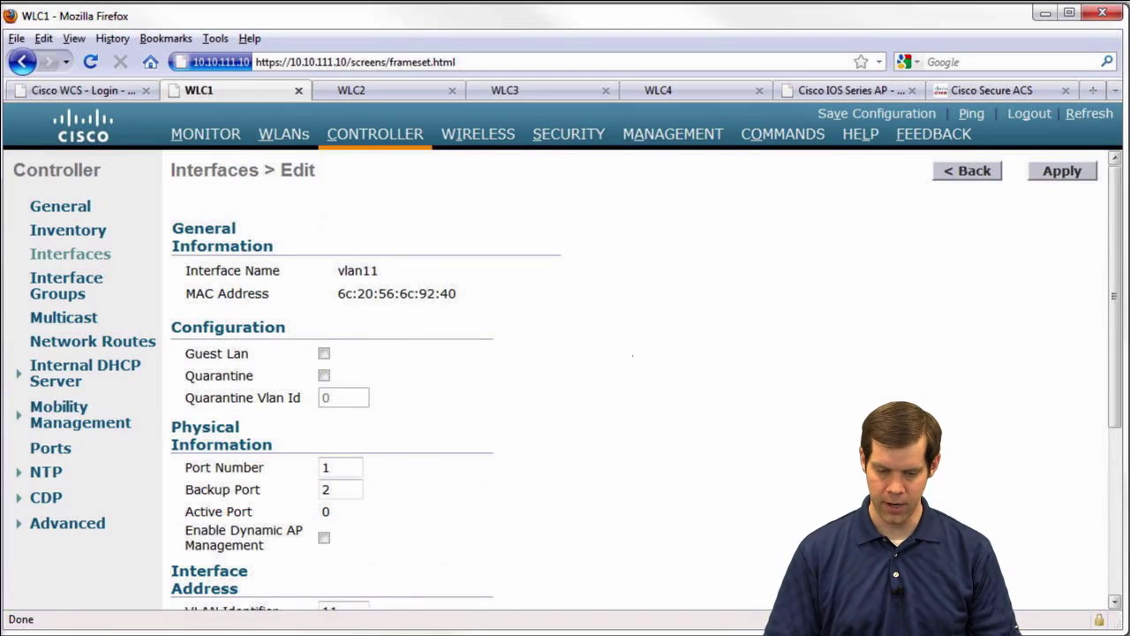
left_click(1059, 171)
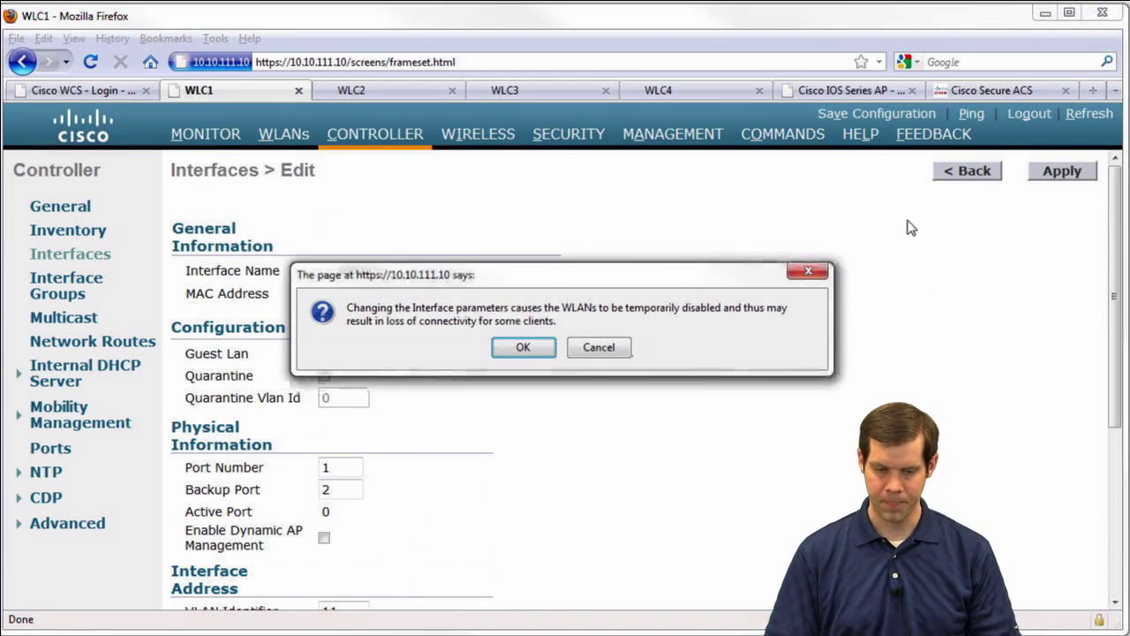
left_click(527, 348)
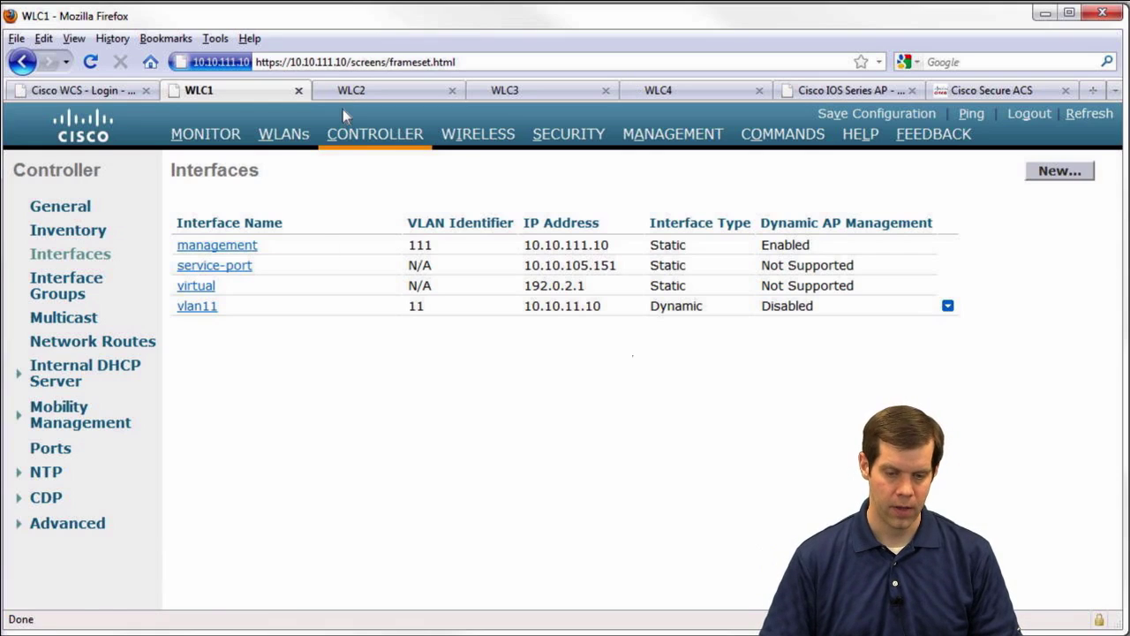
Open the Mobility Groups member lists on WLC1 and WLC2
left_click(86, 417)
left_click(89, 441)
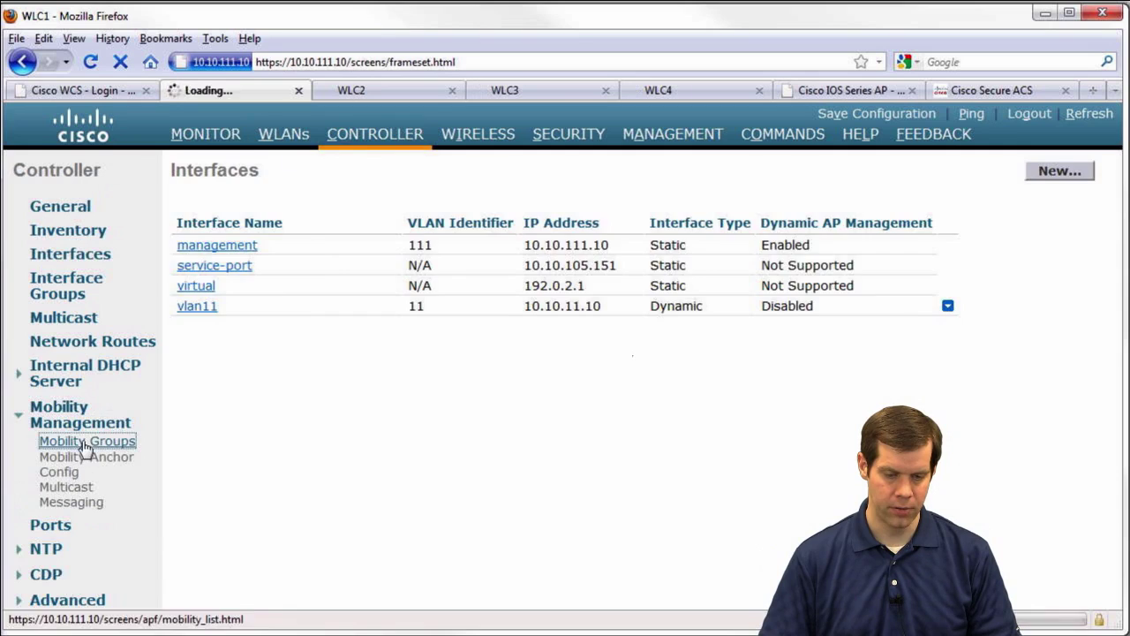
left_click(379, 93)
left_click(79, 417)
left_click(85, 444)
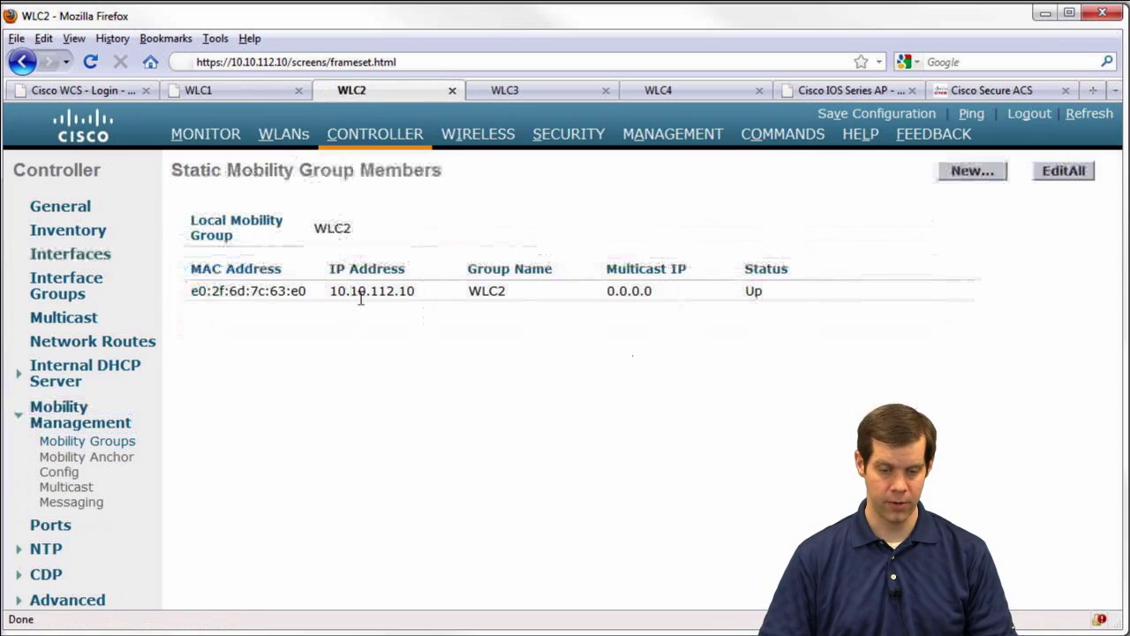
left_click(245, 91)
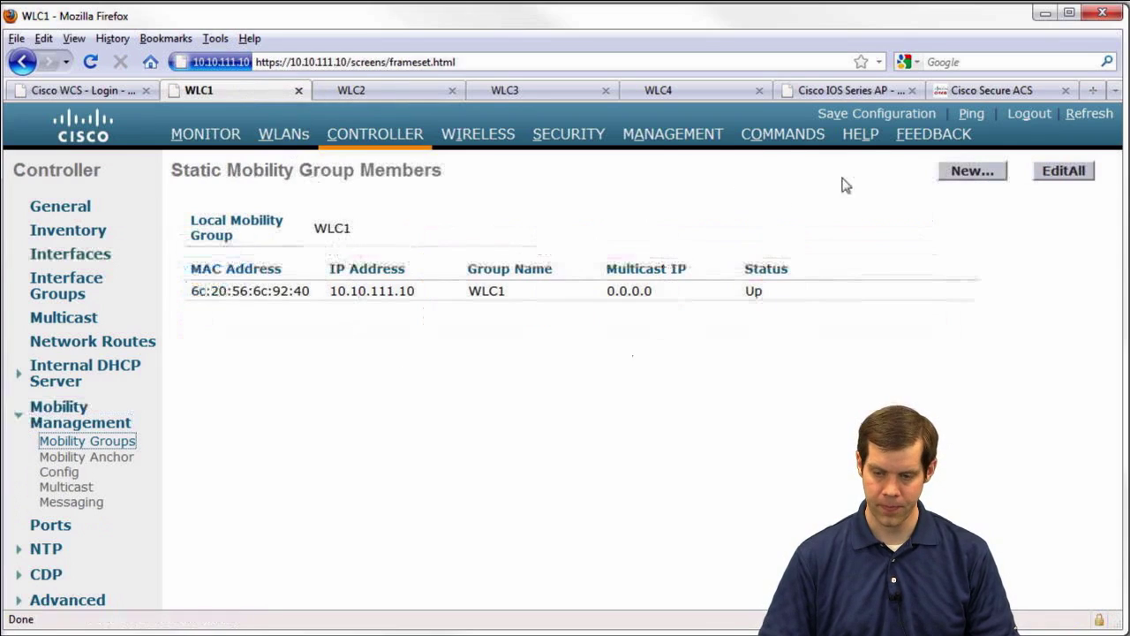
Start a new WLC1 mobility member and paste WLC2's MAC e0:2f:6d:7c:63:e0
left_click(972, 172)
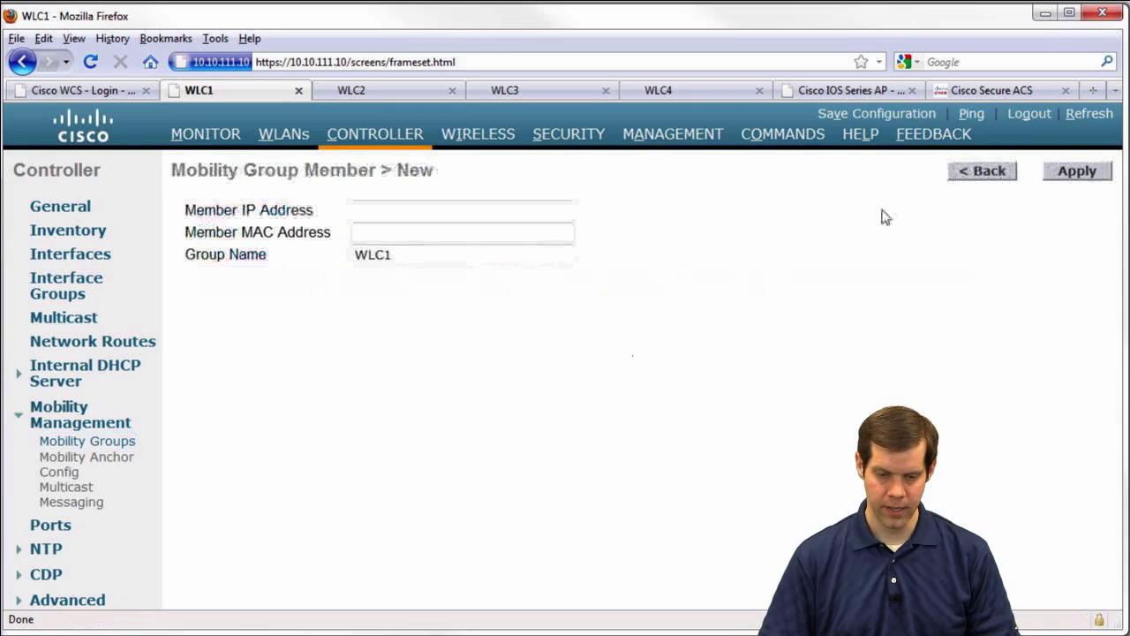
left_click(383, 212)
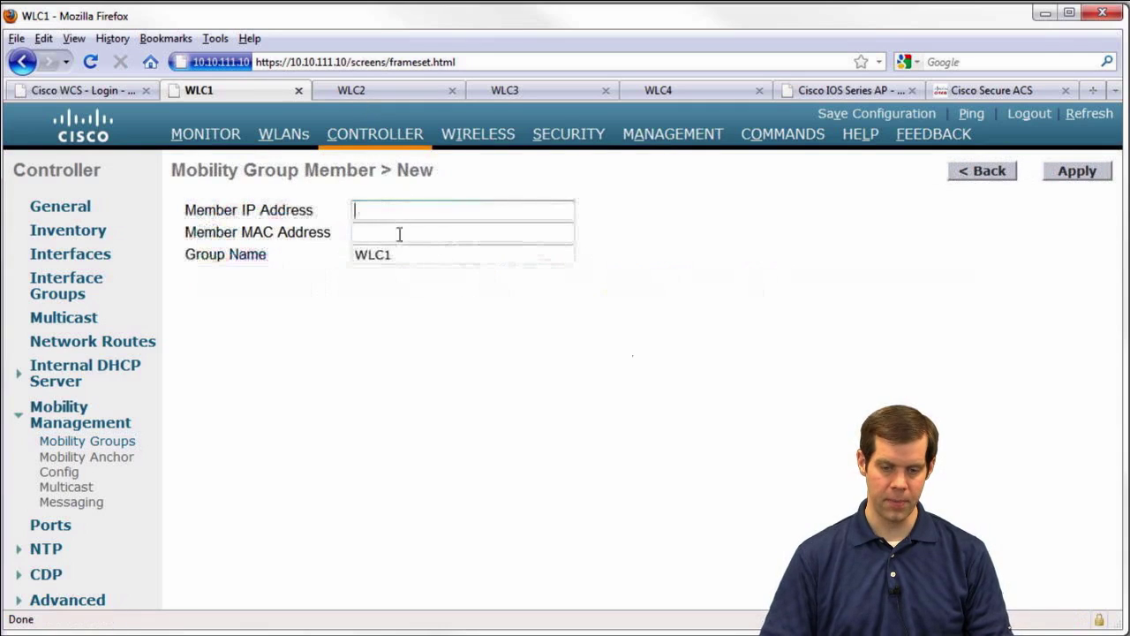
left_click(360, 92)
left_click_drag(311, 294, 189, 291)
key("ctrl+c")
left_click(284, 93)
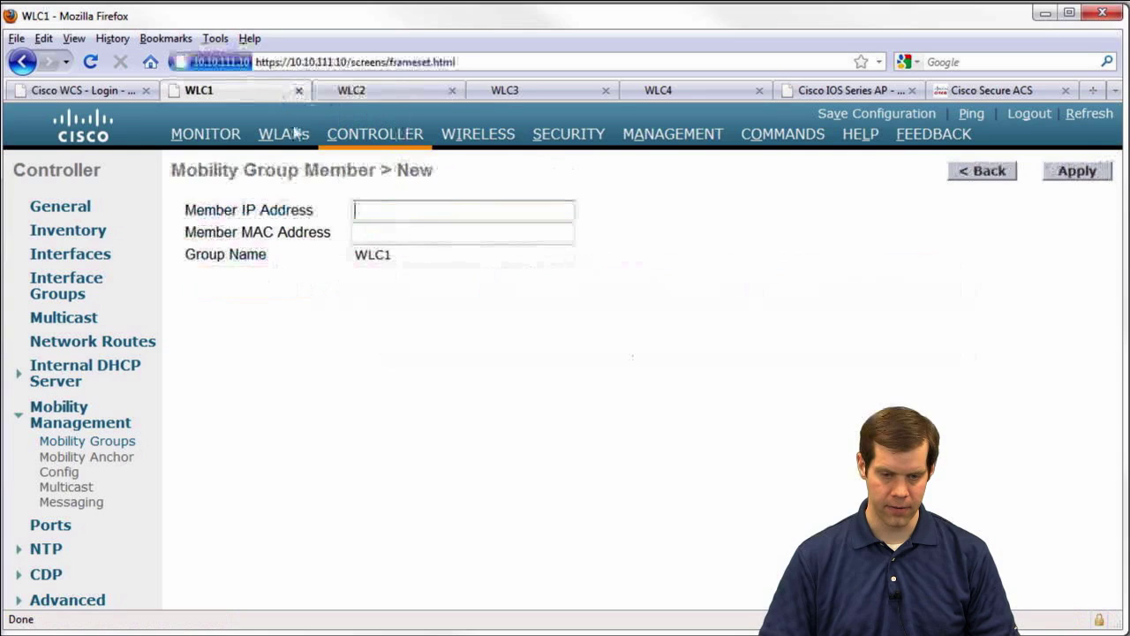
left_click(398, 231)
key("ctrl+v")
Fill in WLC2's IP 10.10.112.10 and group name WLC2, and apply the member
left_click(367, 97)
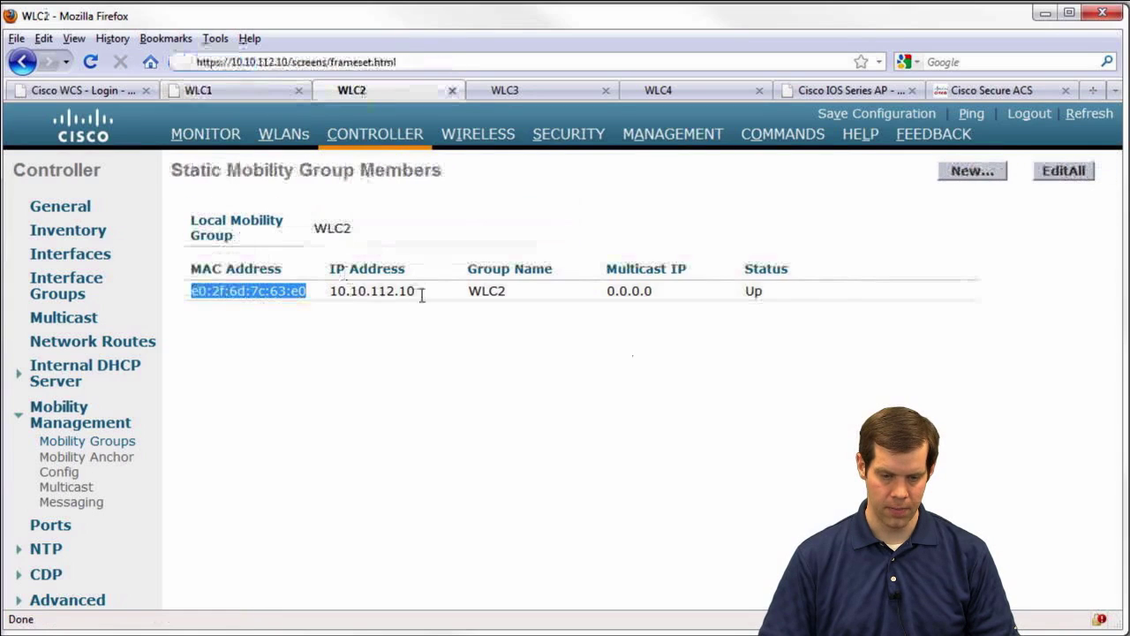
left_click_drag(422, 294, 321, 291)
key("ctrl+c")
left_click(283, 90)
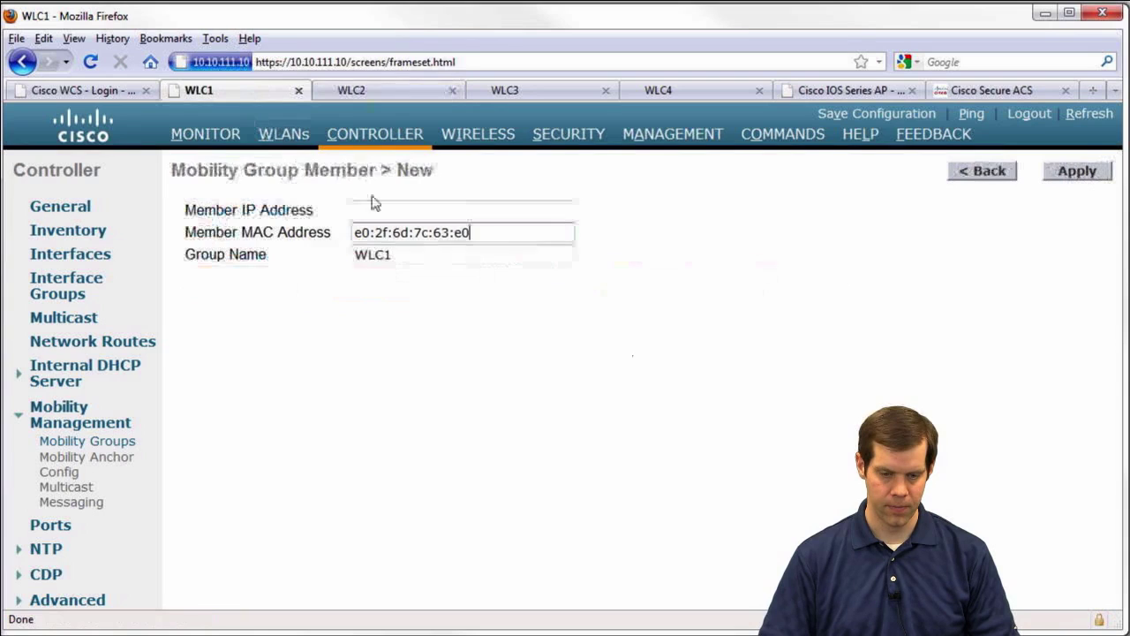
left_click(372, 202)
key("ctrl+v")
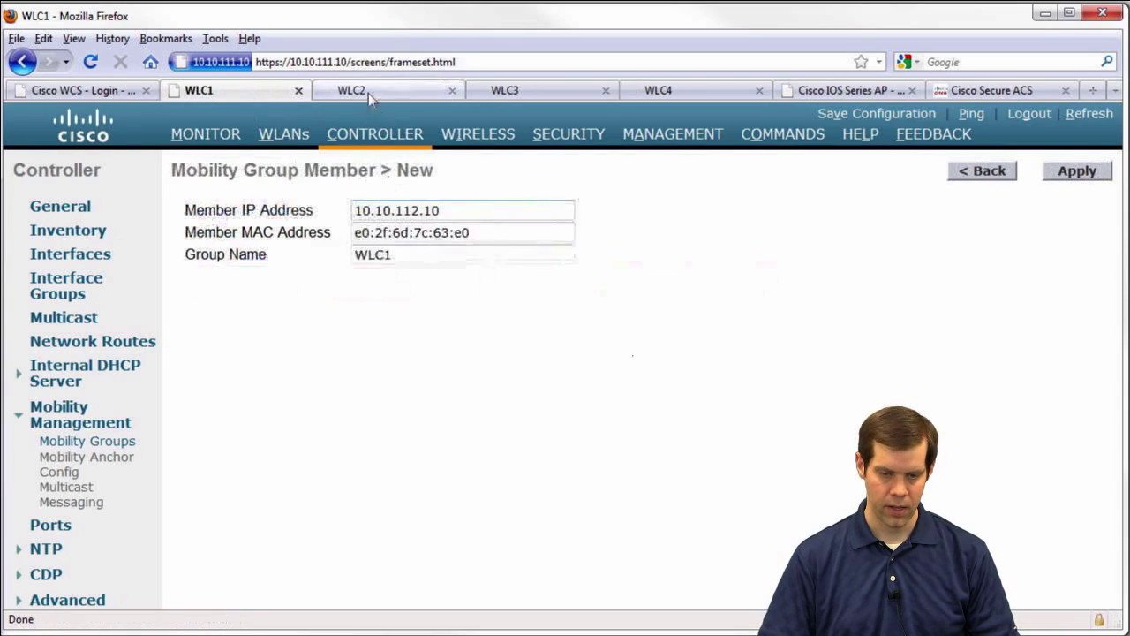
left_click(368, 93)
double_click(477, 290)
key("ctrl+c")
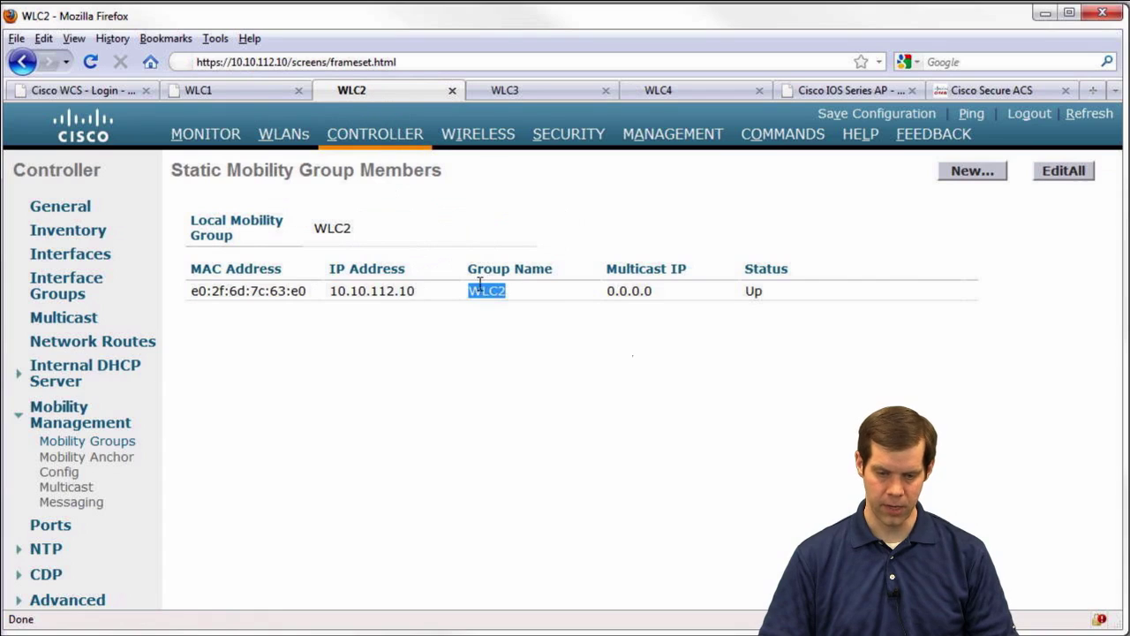
key("ctrl+Page_Up")
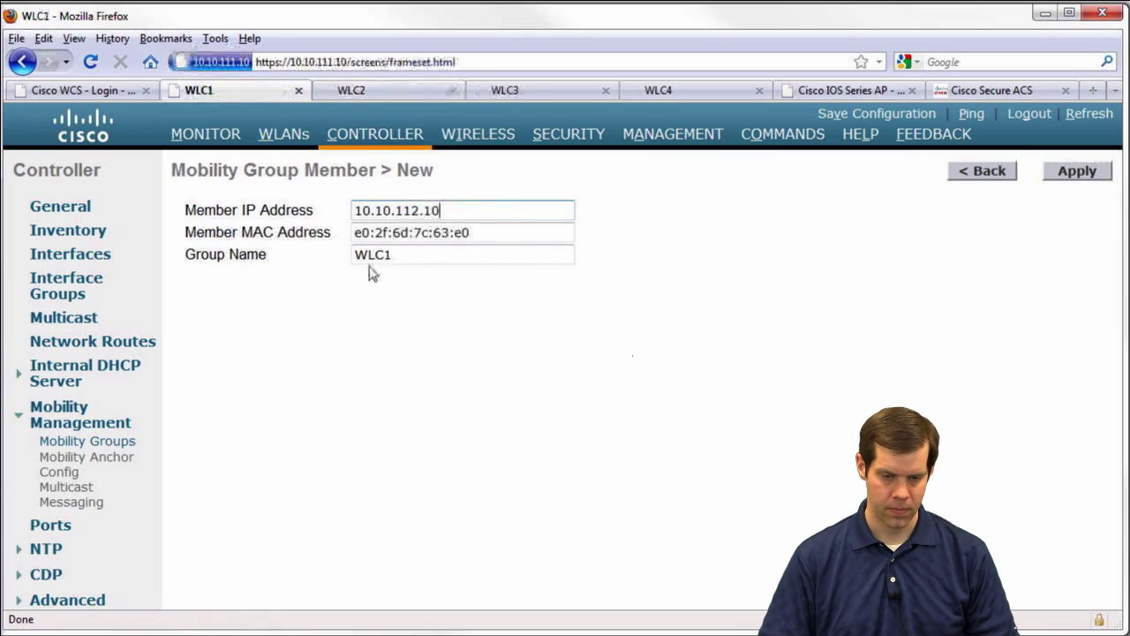
left_click_drag(393, 256, 308, 257)
key("ctrl+v")
left_click(1064, 173)
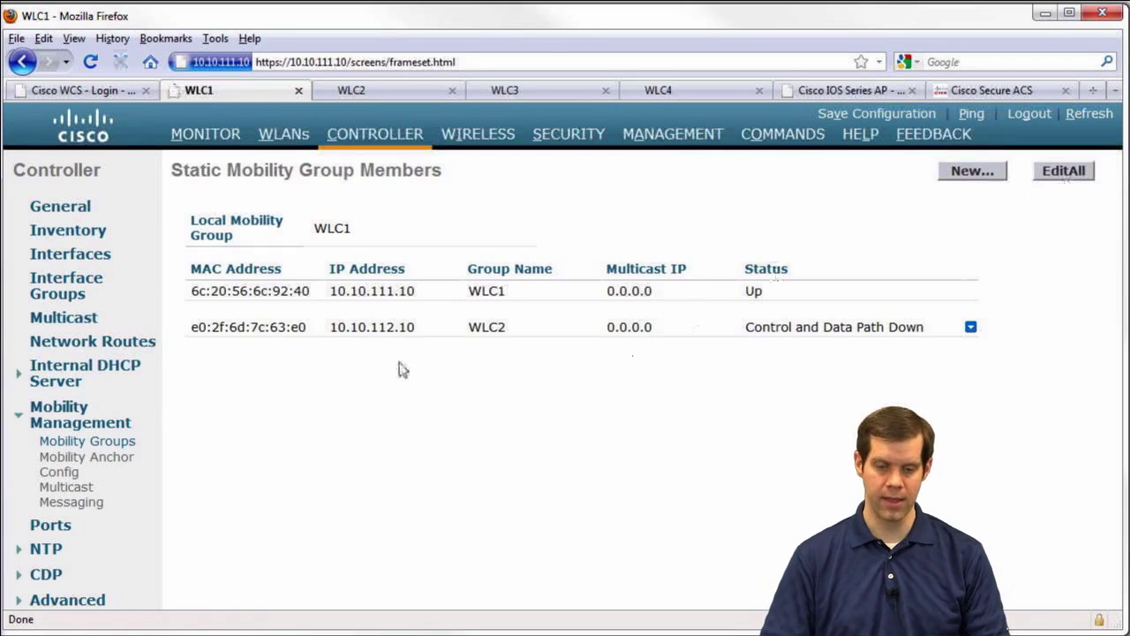
Copy WLC1's own entry from Edit All into WLC2's Edit All member list and apply it
left_click(1068, 177)
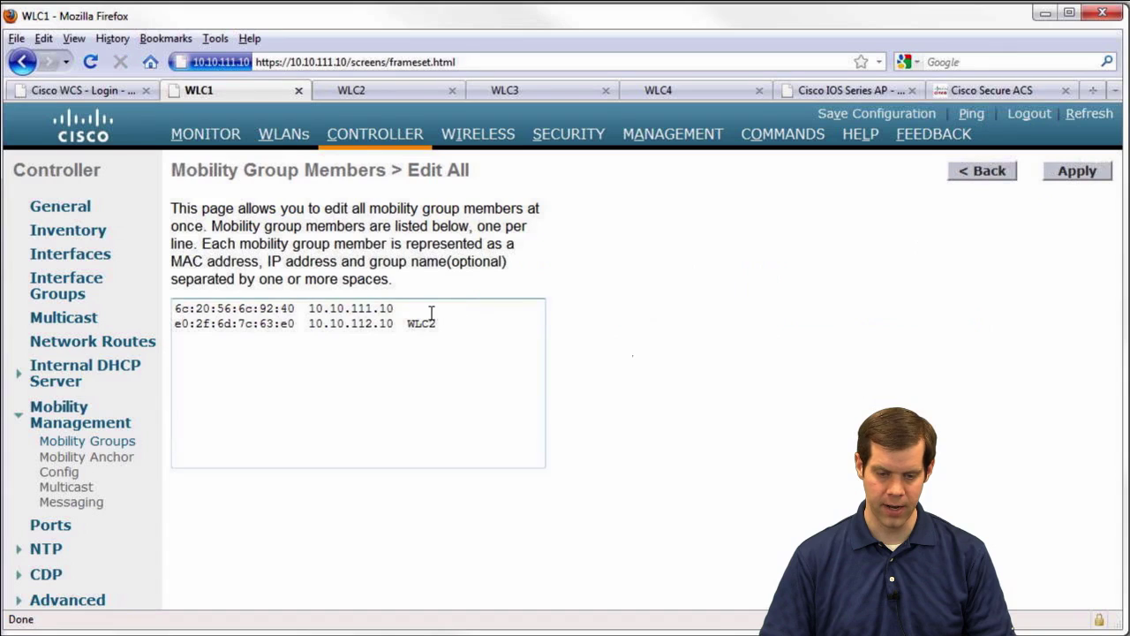
left_click_drag(429, 316, 159, 313)
key("ctrl+c")
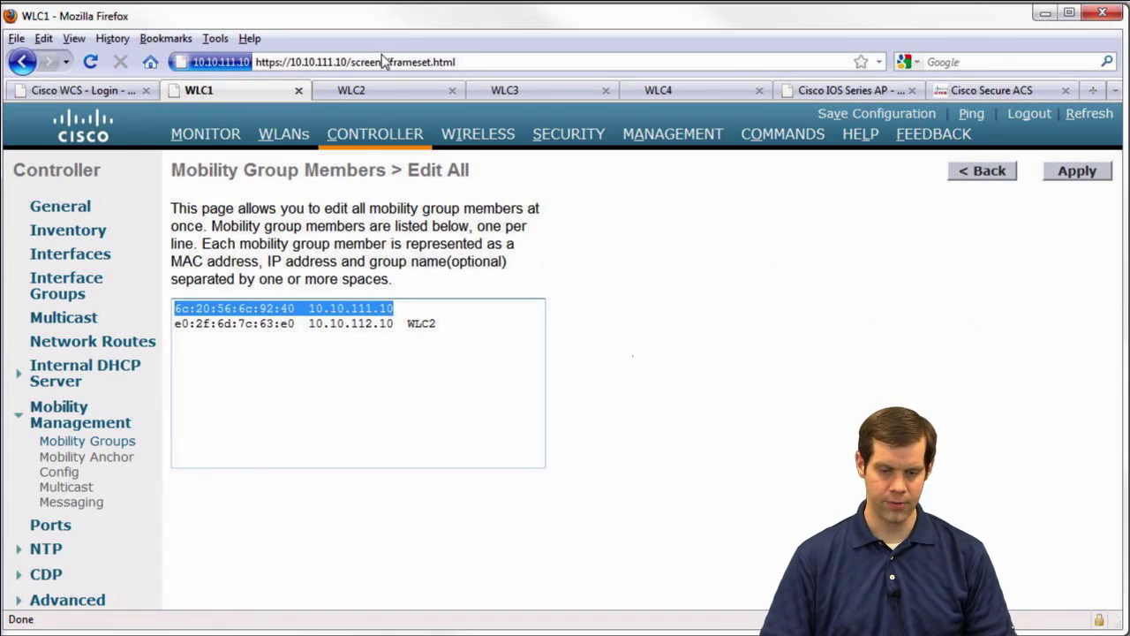
left_click(383, 91)
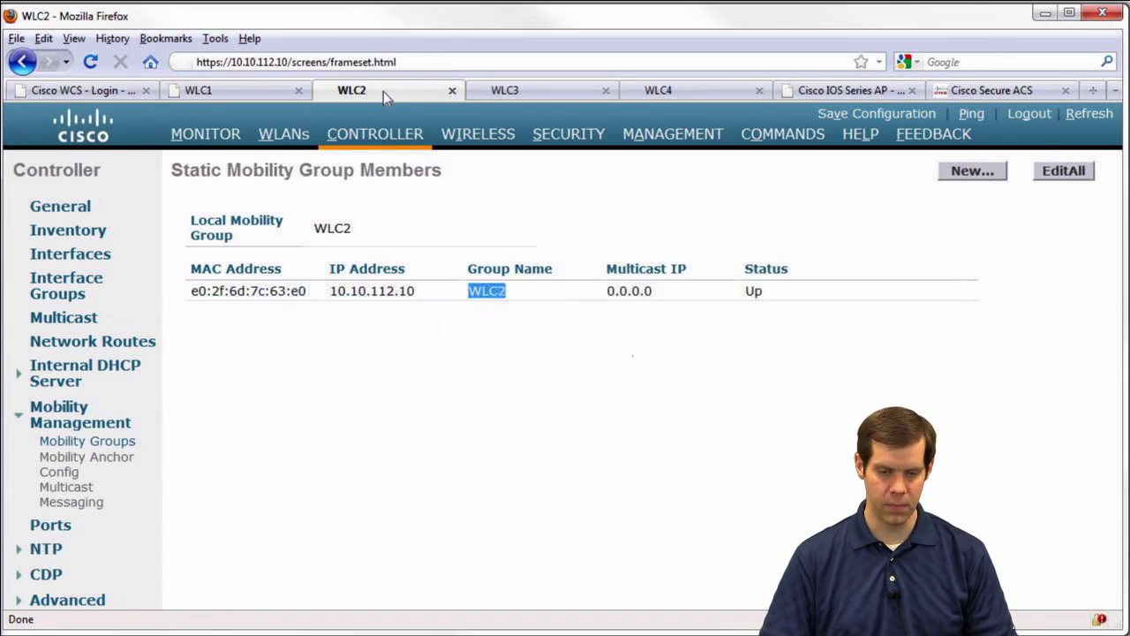
left_click(1064, 172)
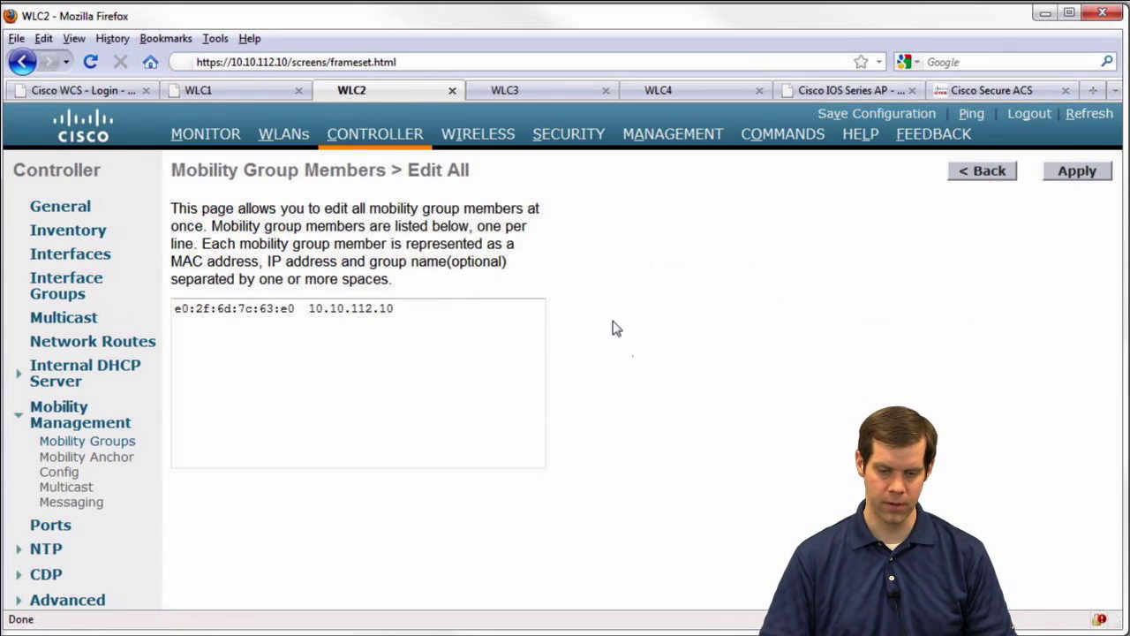
key("ctrl+v")
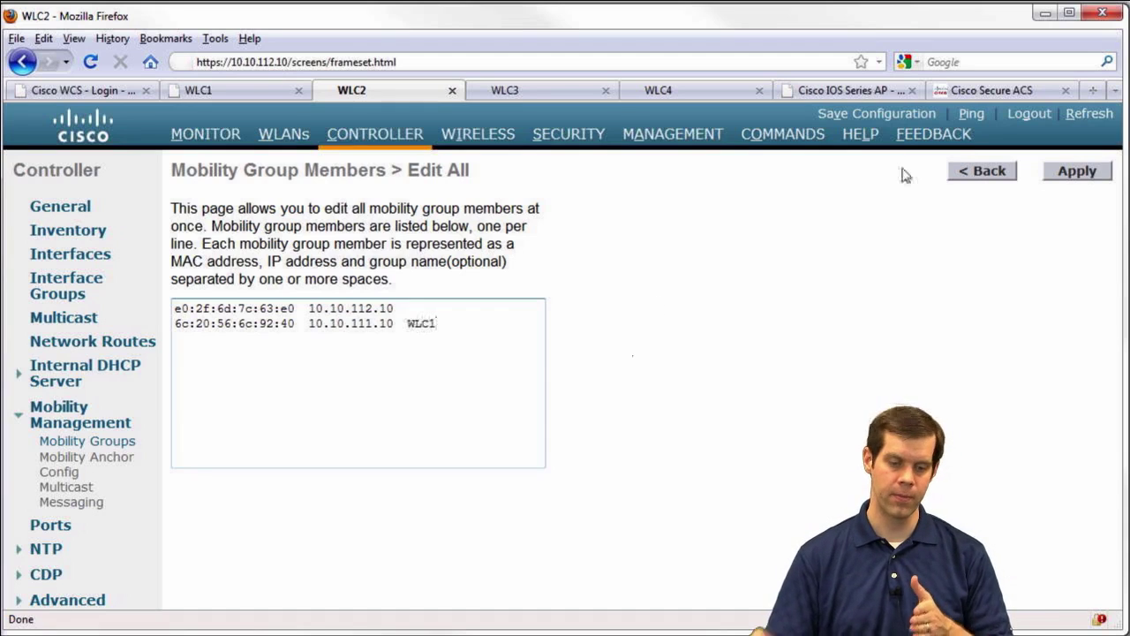
left_click(1063, 182)
left_click(575, 352)
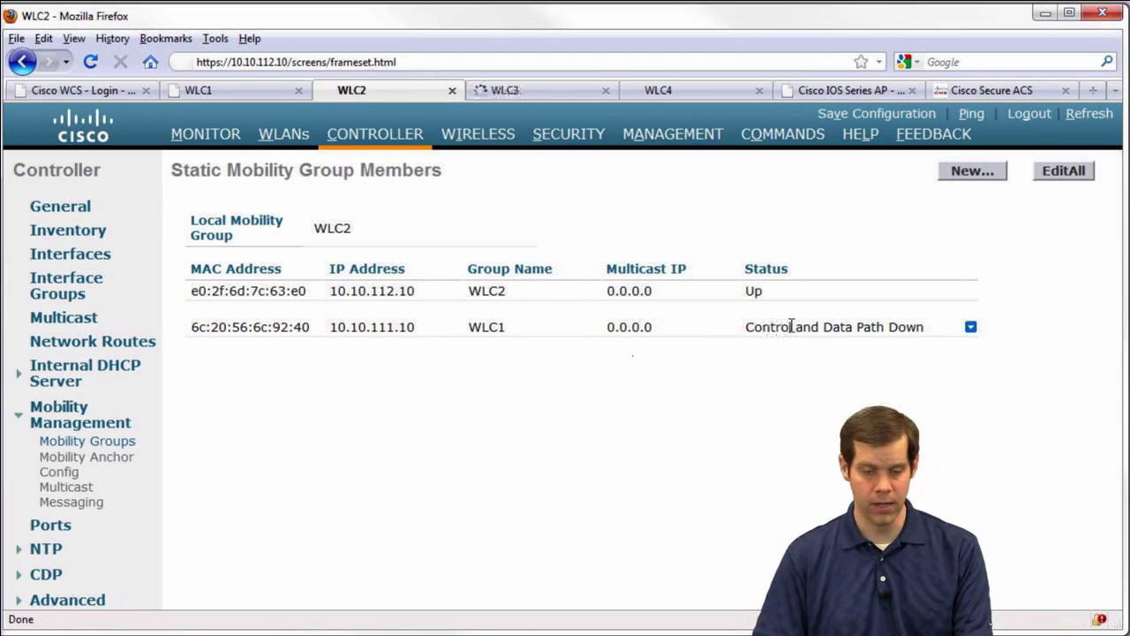
left_click(226, 90)
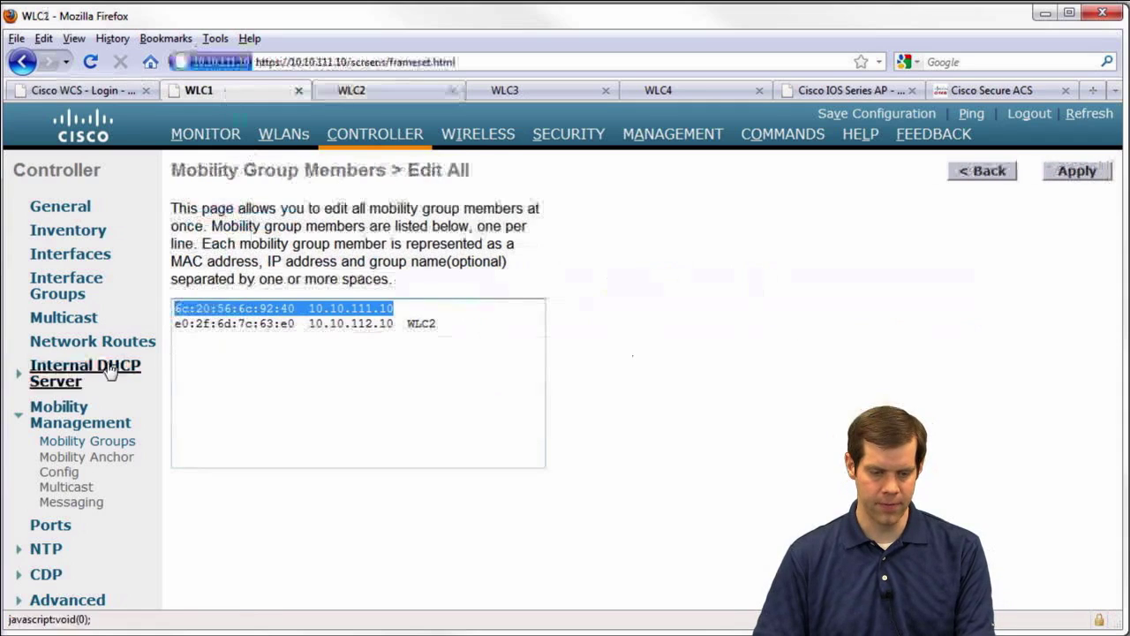
Refresh the mobility member lists, then view the WLANs pages on WLC2 and WLC1
left_click(92, 444)
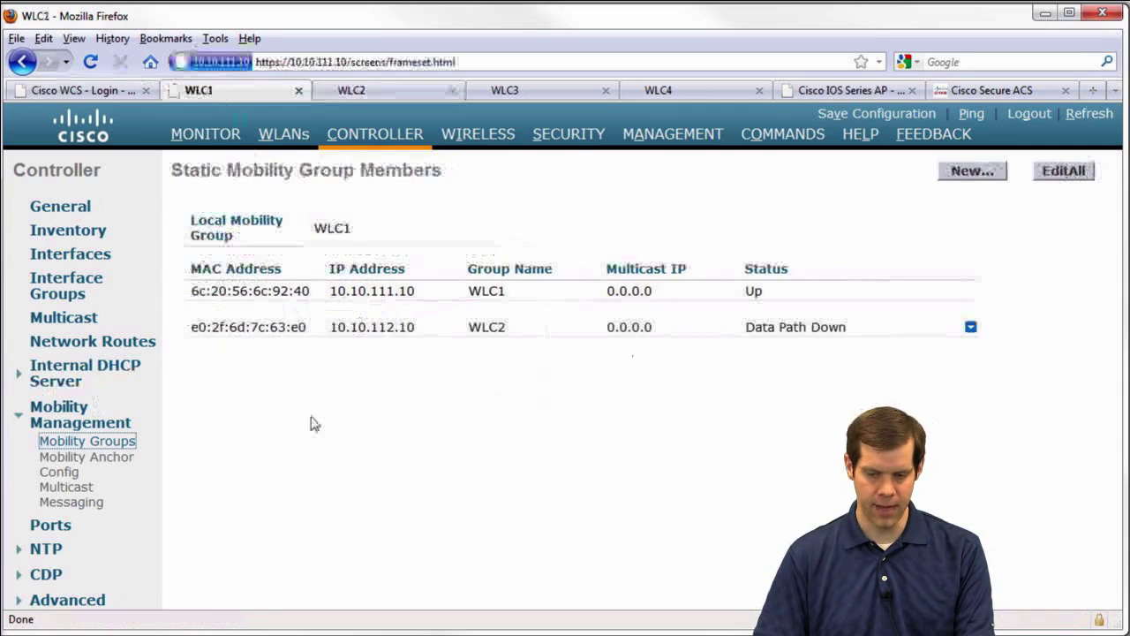
left_click(411, 92)
left_click(69, 442)
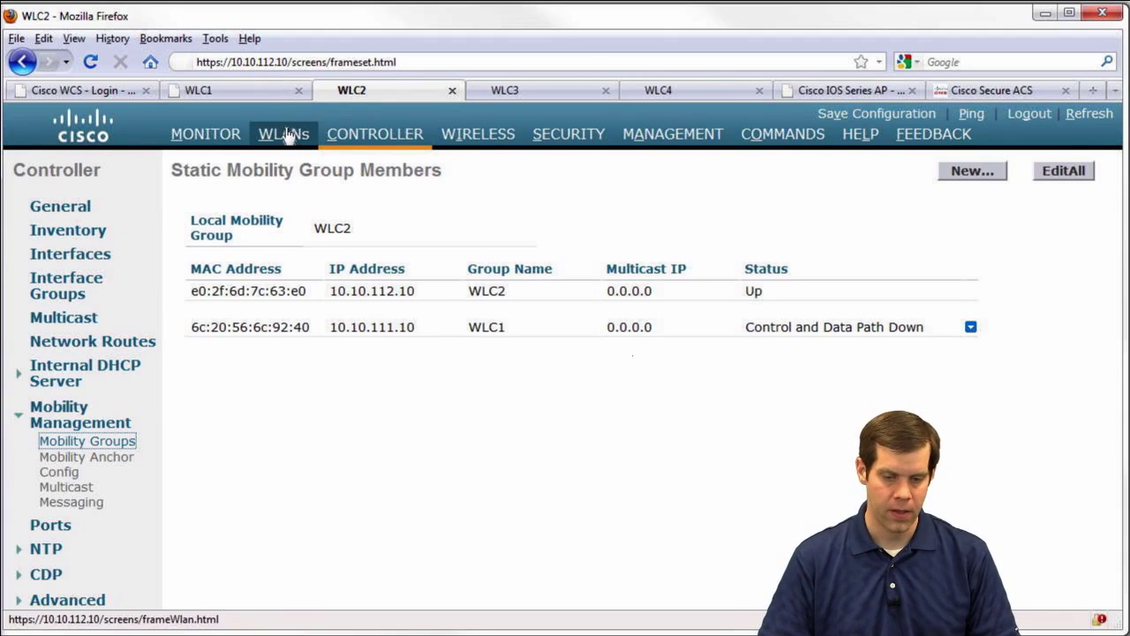
left_click(281, 134)
left_click(261, 93)
left_click(289, 138)
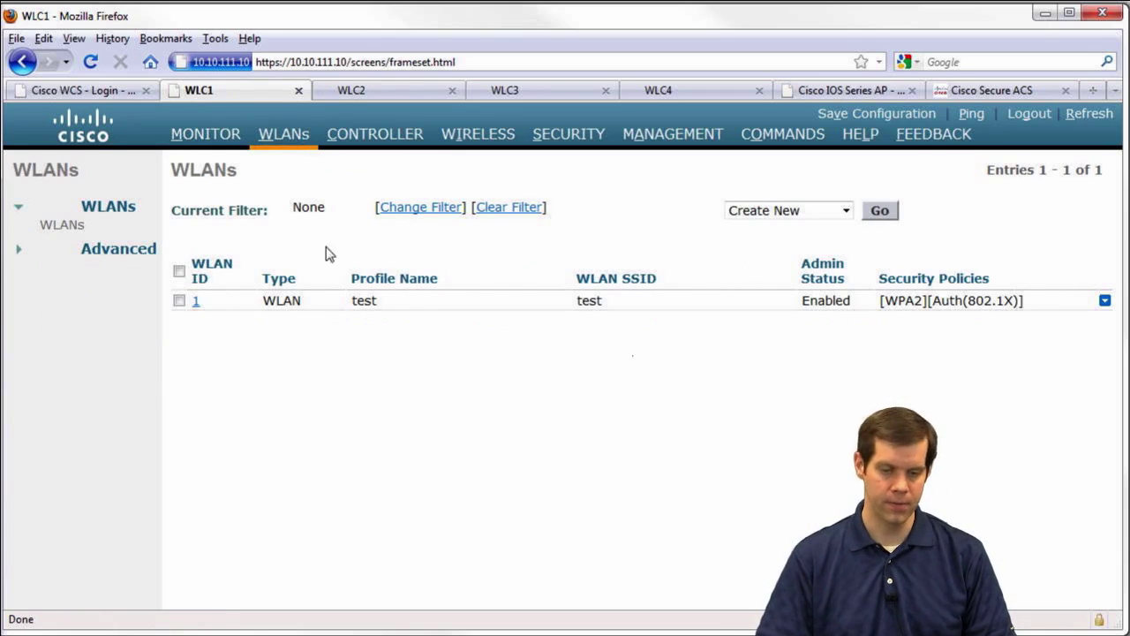
Create WLAN Guest-Pod1 on WLC2 with profile name and SSID Guest-Pod1
left_click(882, 213)
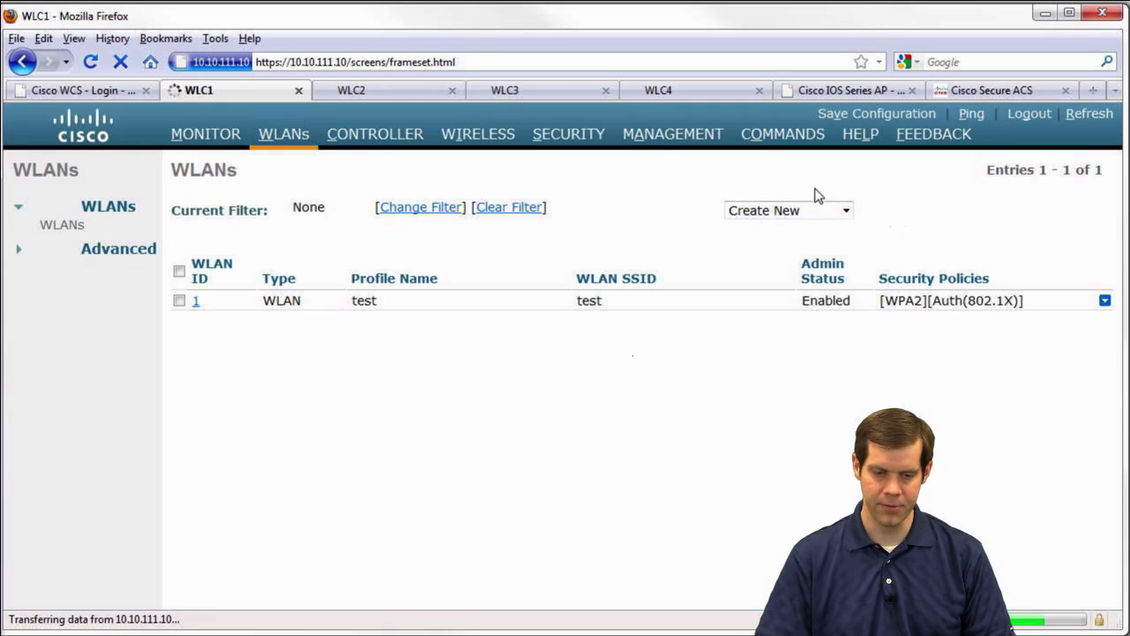
left_click(384, 86)
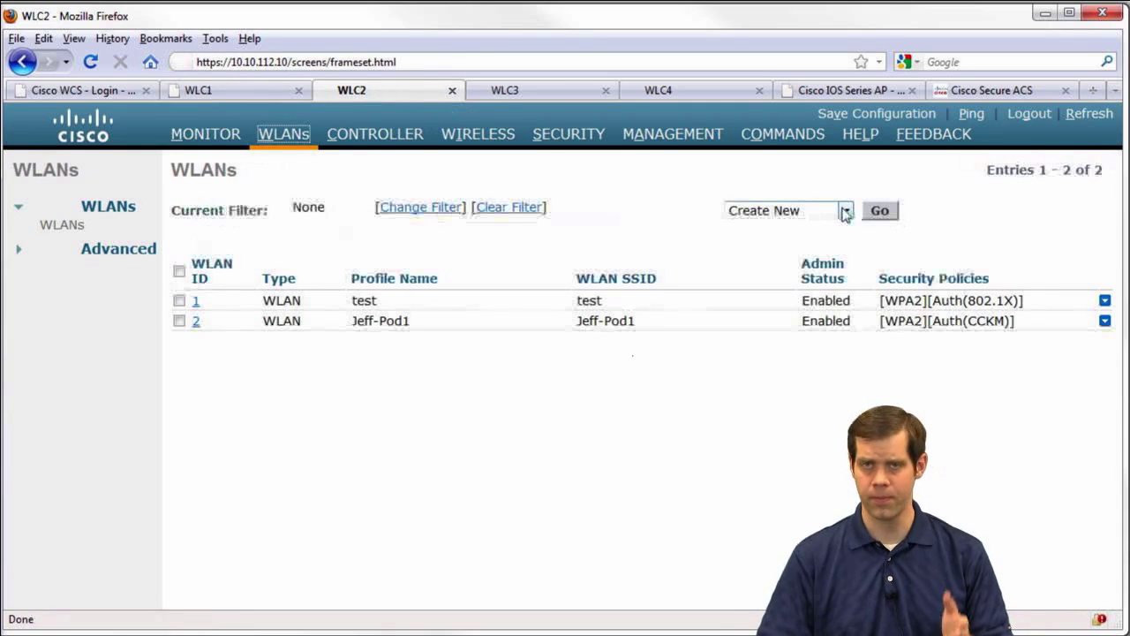
left_click(883, 214)
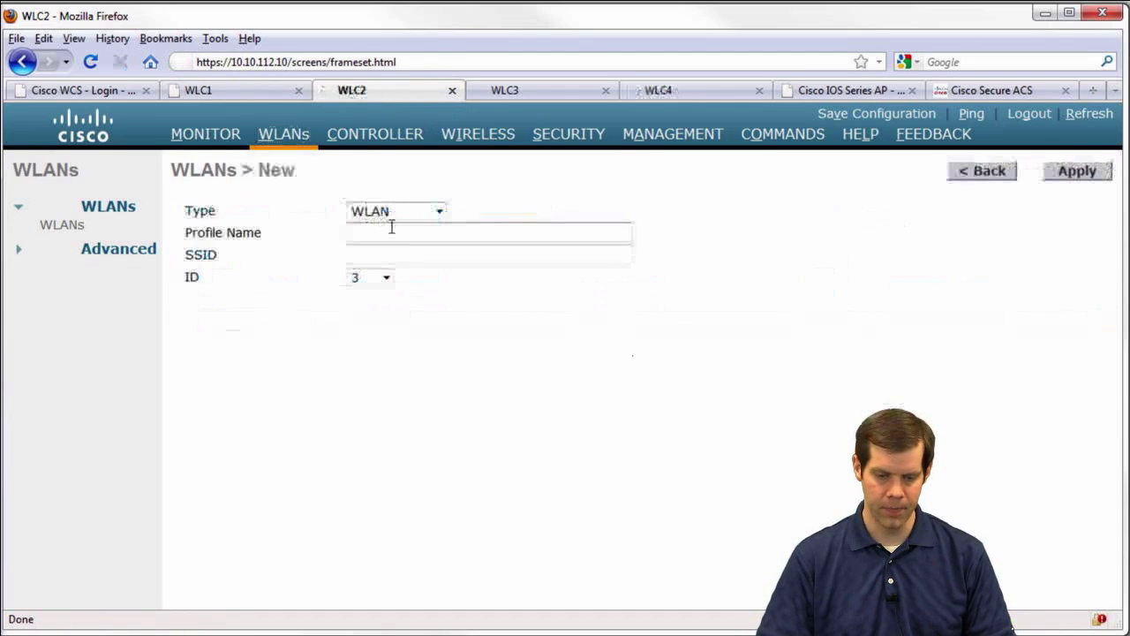
left_click(394, 232)
type("Guest-Pod1")
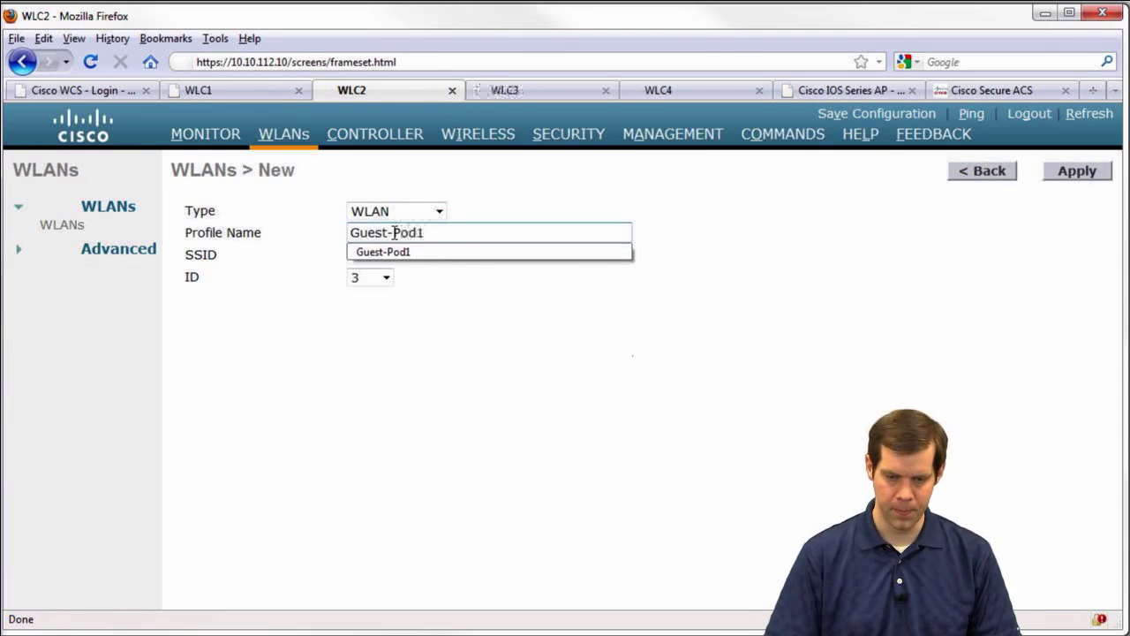
key("Escape")
left_click(241, 230)
key("ctrl+c")
left_click(241, 239)
left_click(386, 249)
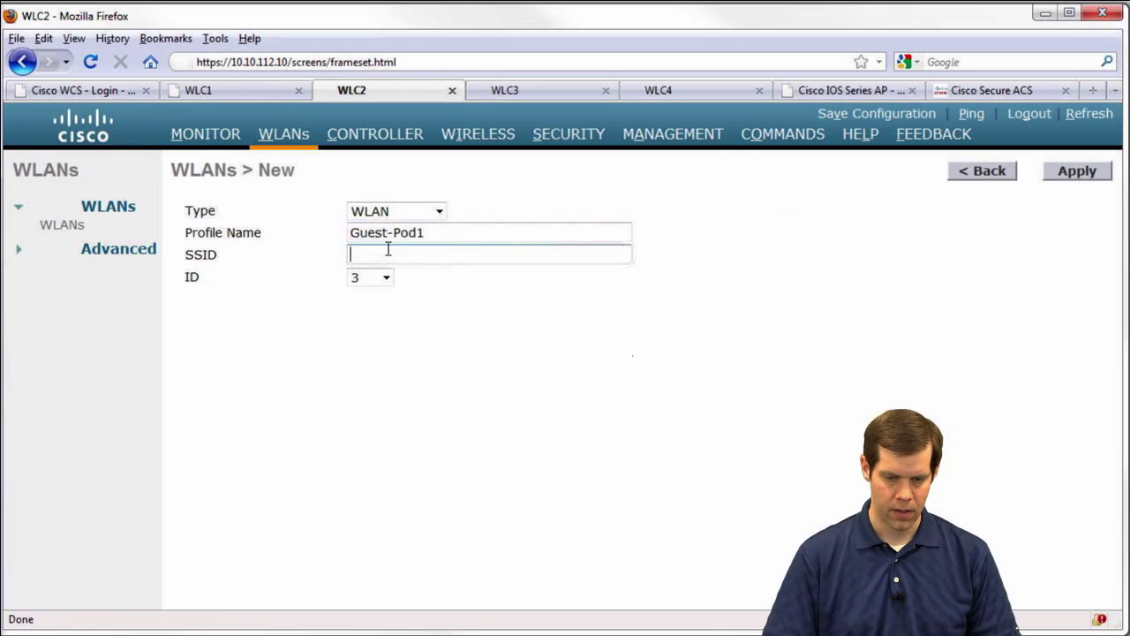
key("Down")
key("Down")
key("Return")
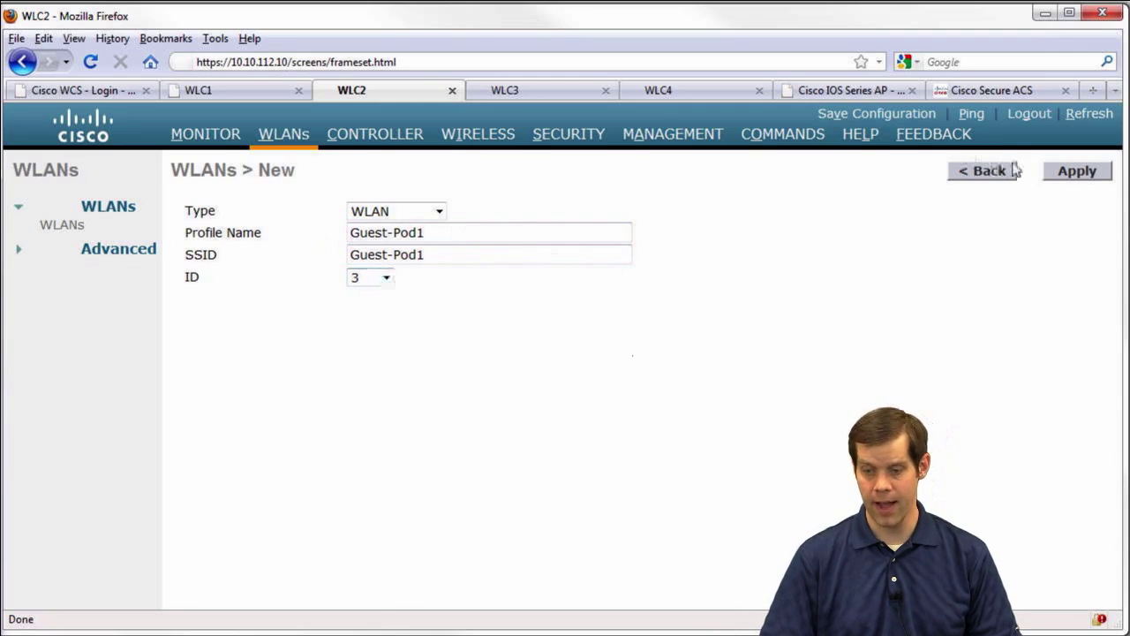
left_click(1076, 170)
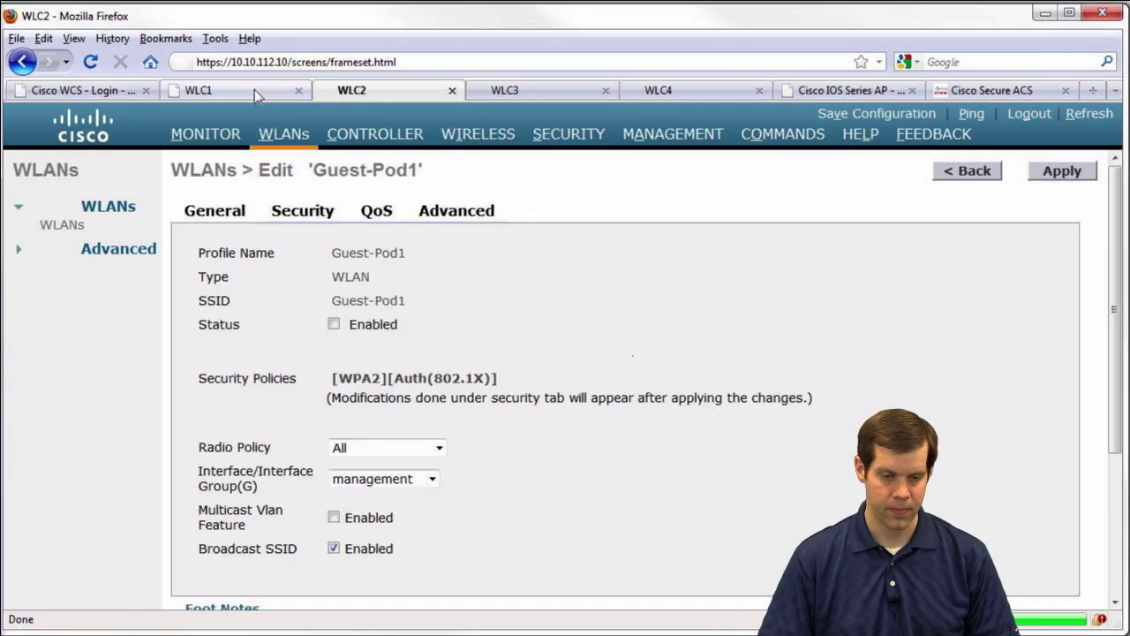
Create the same Guest-Pod1 WLAN on WLC1, pasting the name as SSID and profile
left_click(254, 89)
left_click(463, 251)
key("ctrl+v")
left_click(427, 228)
key("ctrl+v")
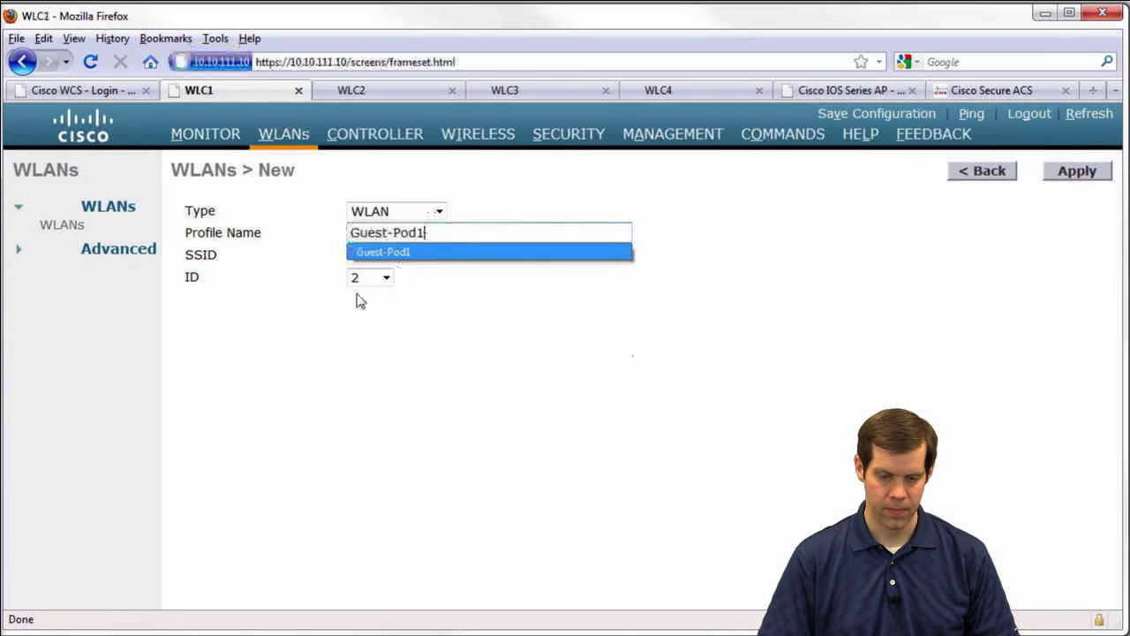
left_click(819, 256)
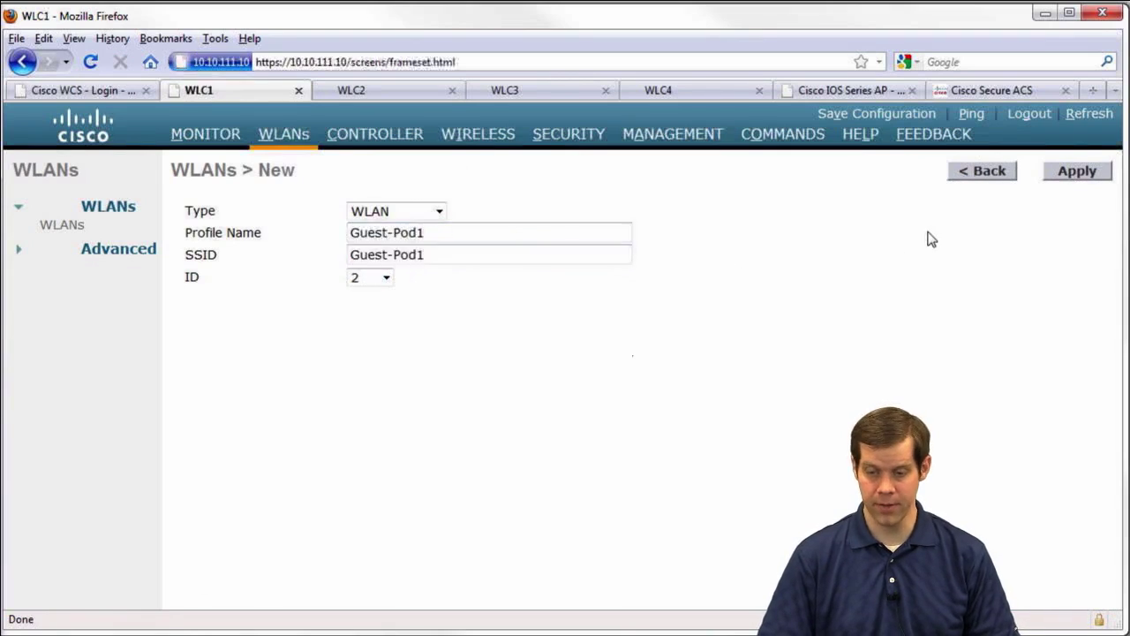
left_click(1076, 170)
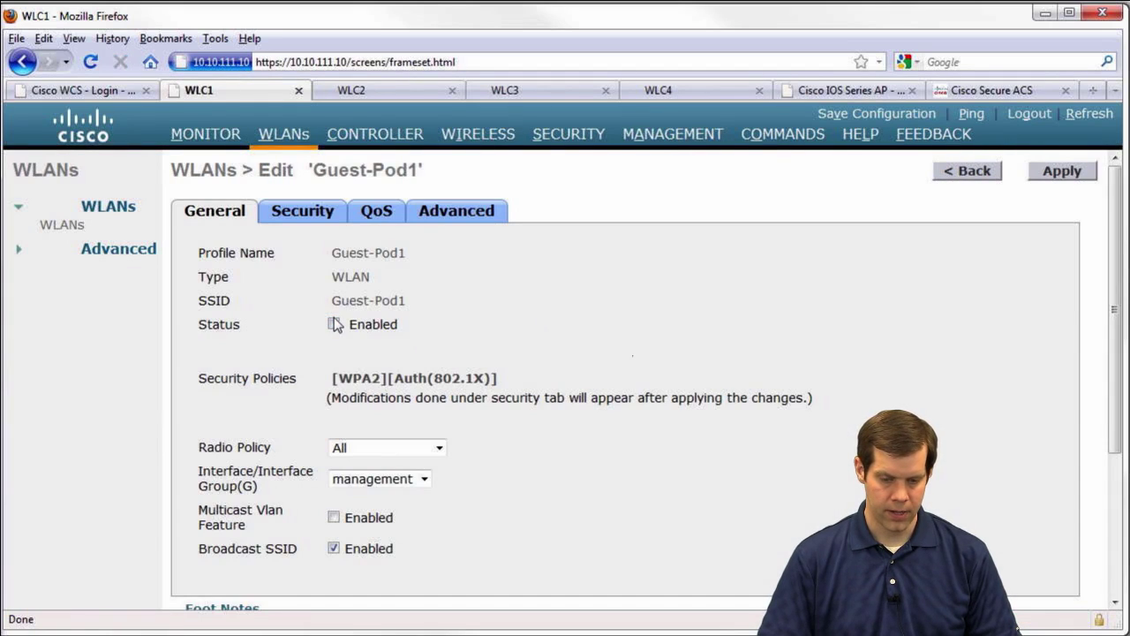
Enable Guest-Pod1 on WLC2, and on WLC1 assign it to vlan11 and enable it
left_click(340, 92)
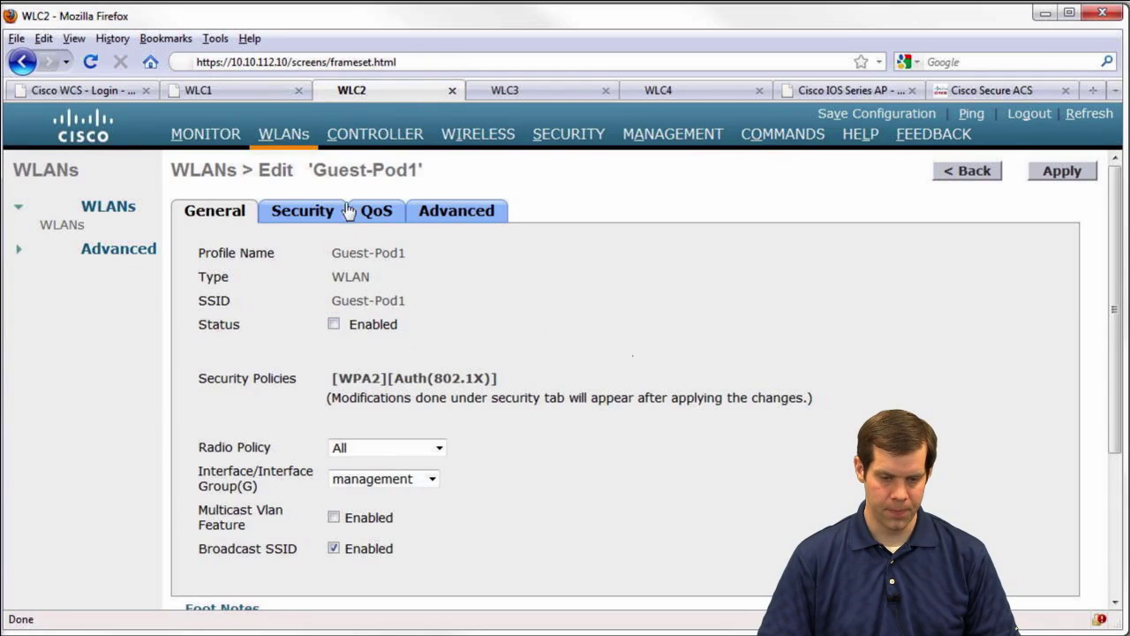
left_click(334, 325)
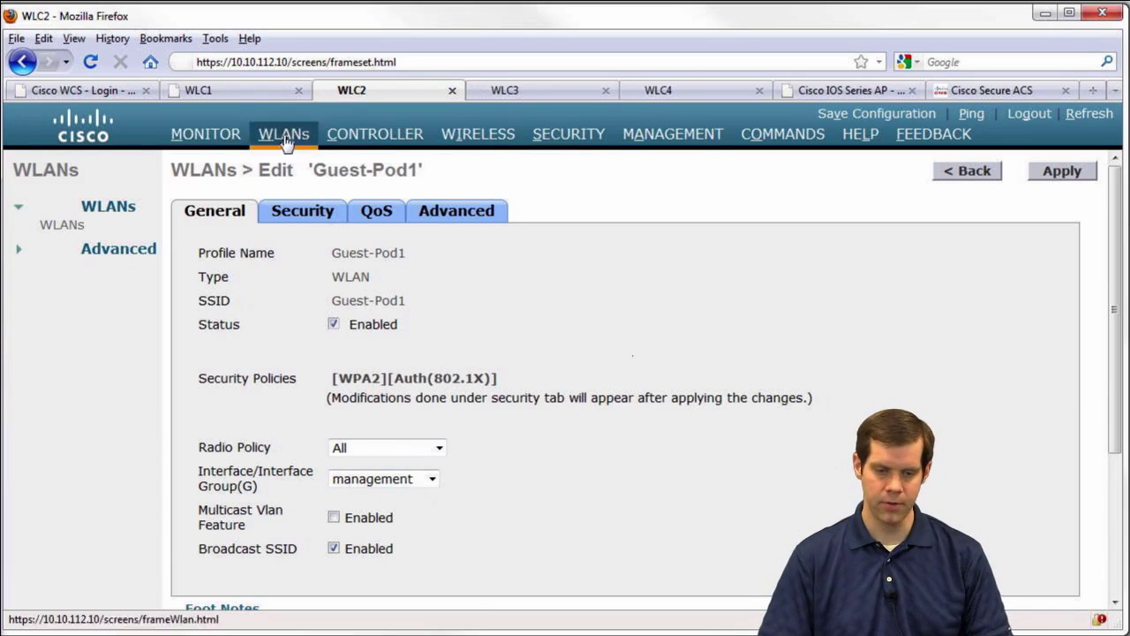
left_click(252, 91)
left_click(363, 479)
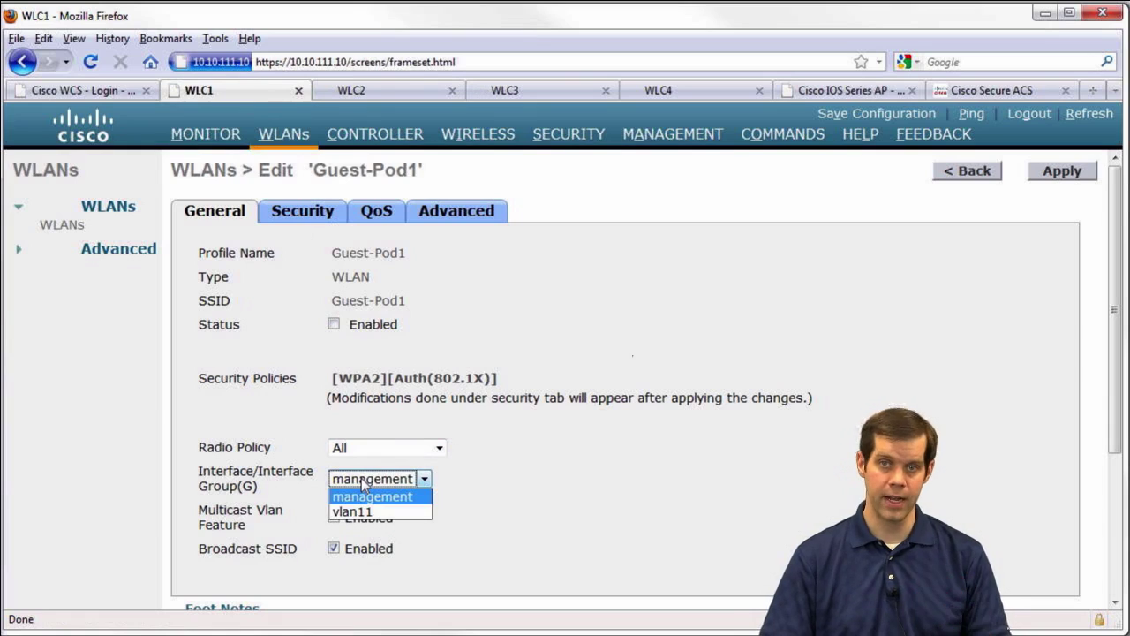
left_click(358, 512)
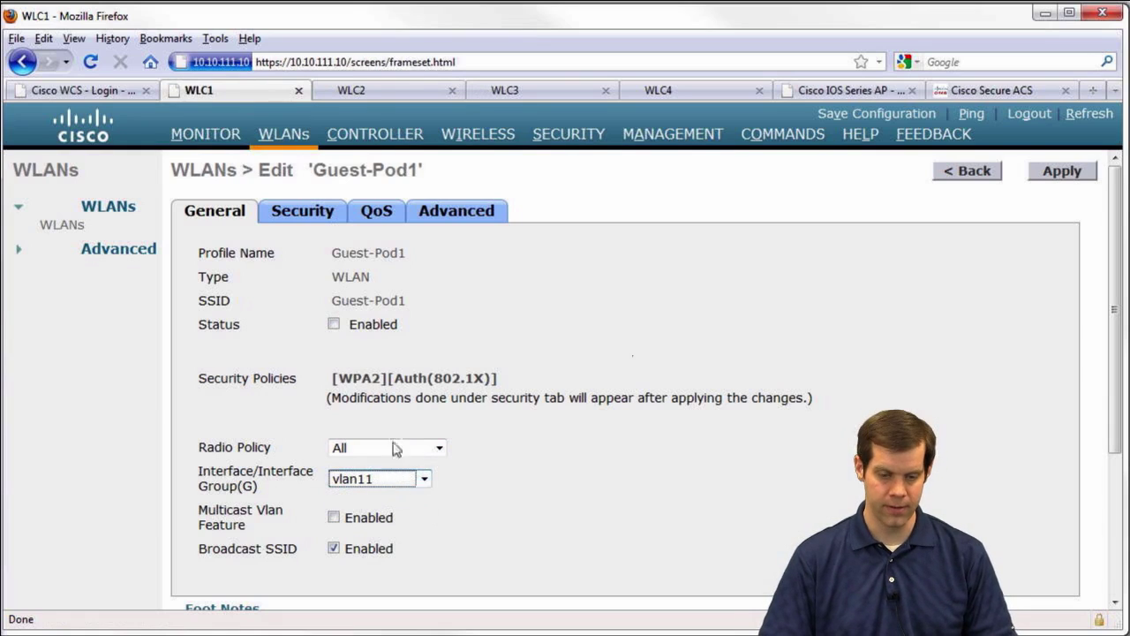
left_click(334, 324)
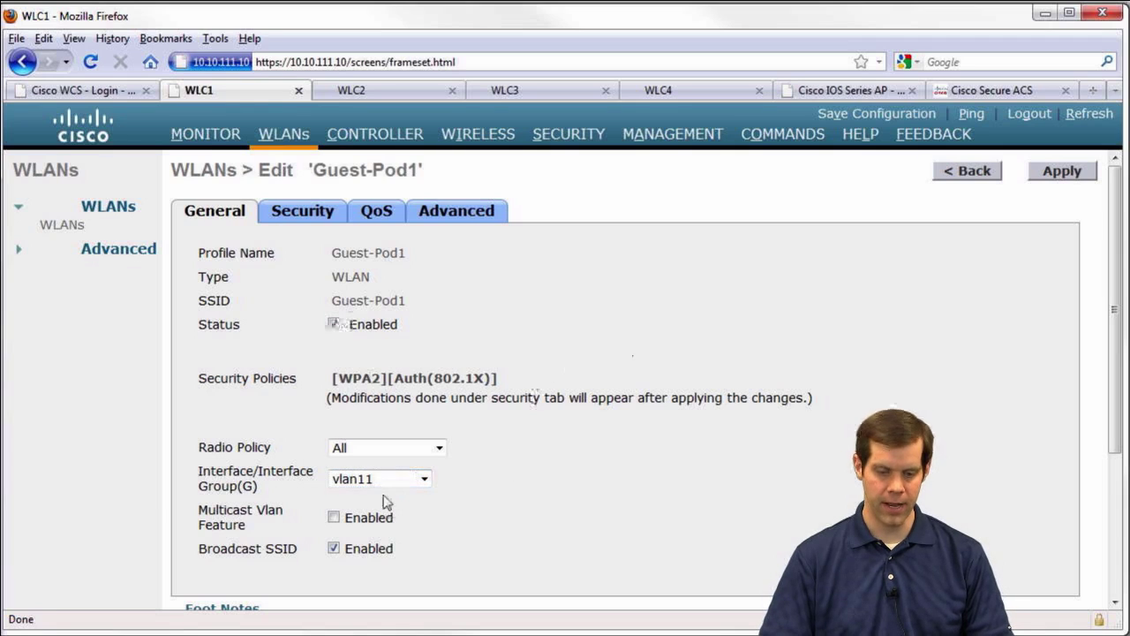
left_click(362, 91)
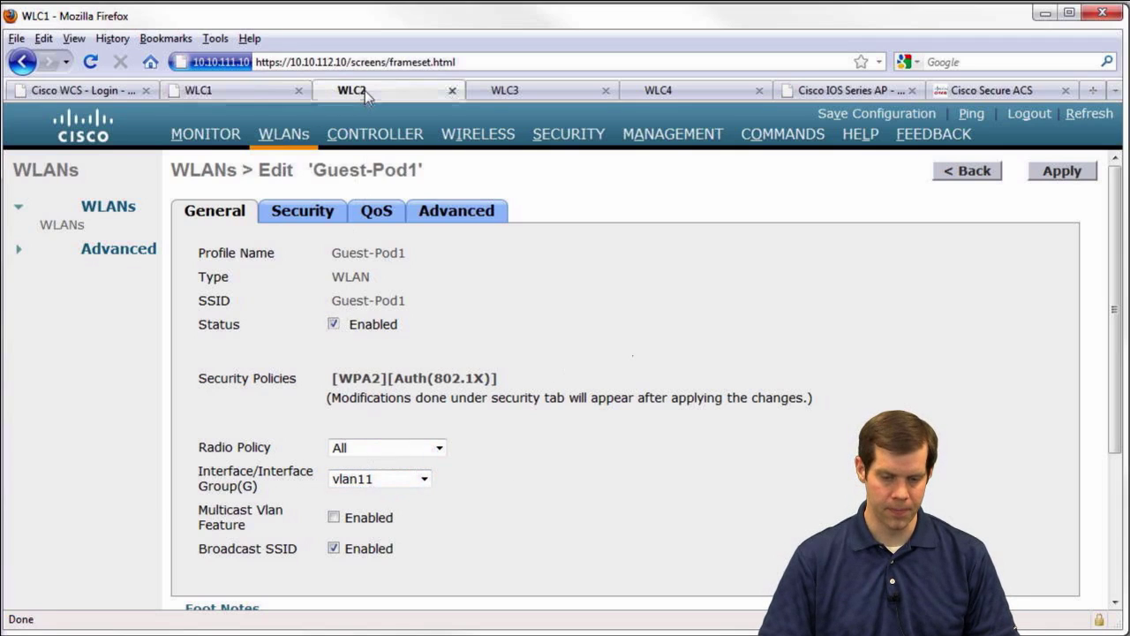
left_click(316, 214)
Set Guest-Pod1's Layer 2 security to None on WLC1 and WLC2
left_click(262, 87)
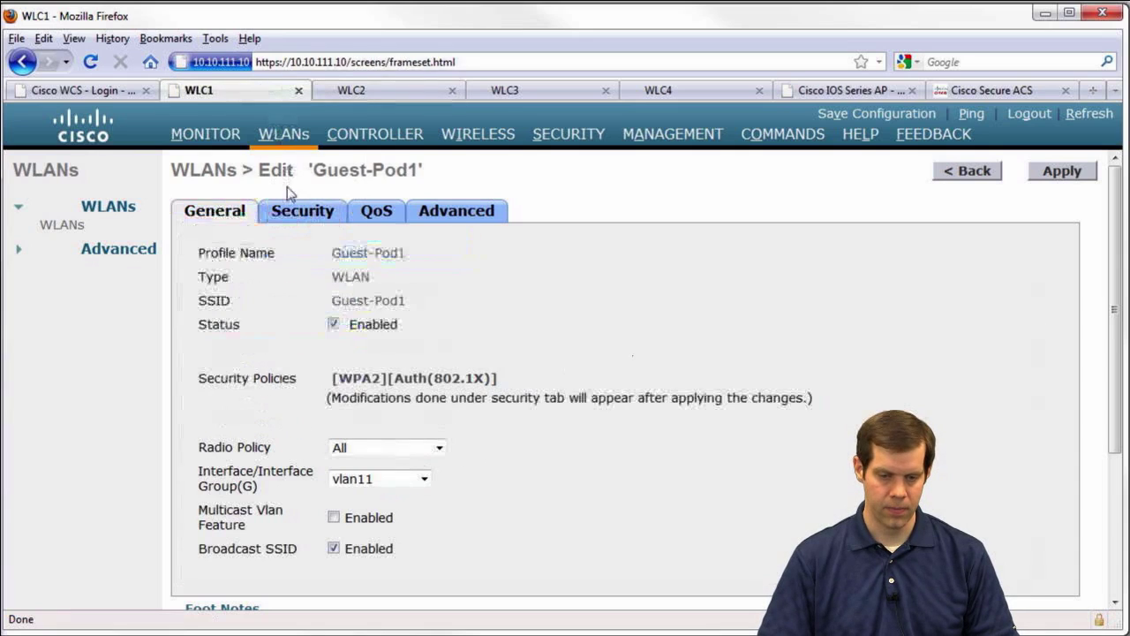
left_click(298, 212)
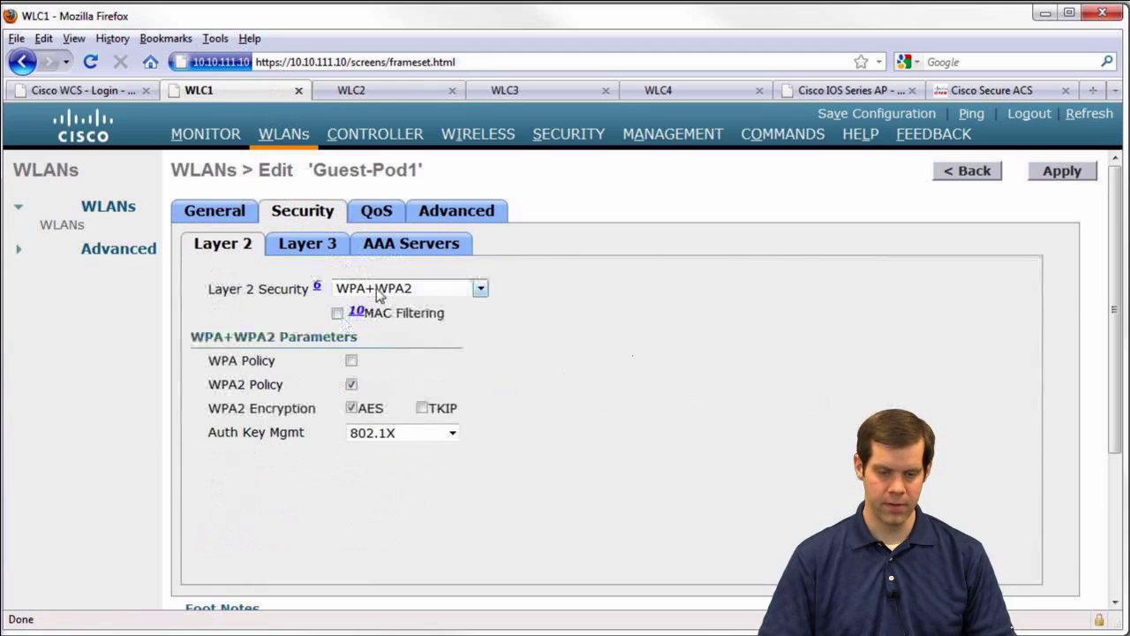
left_click(378, 295)
left_click(375, 304)
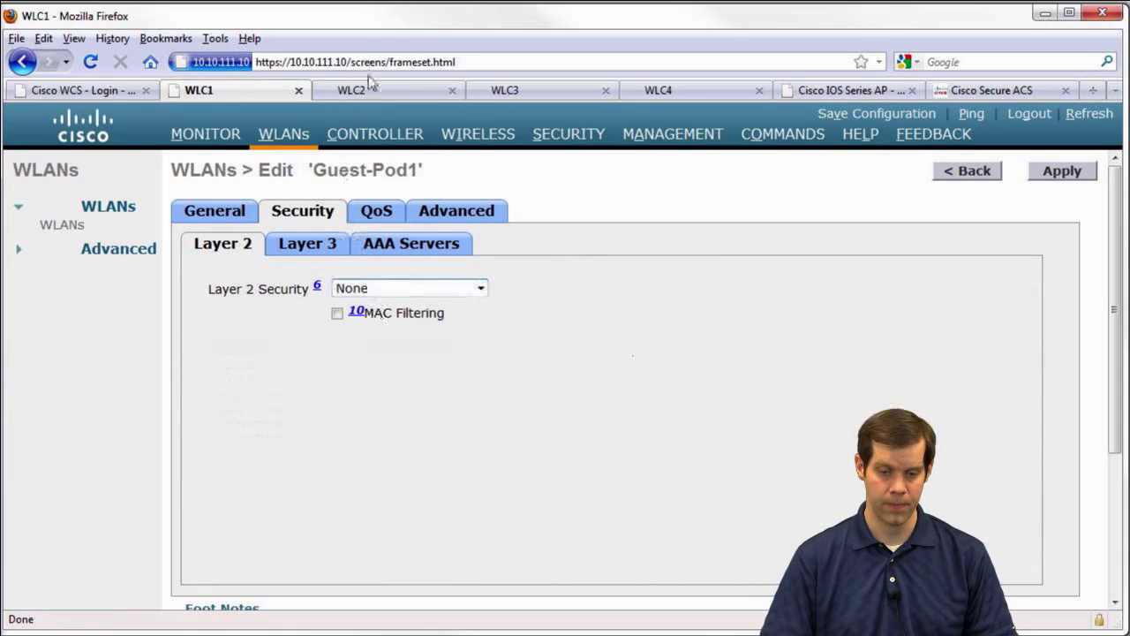
left_click(366, 96)
left_click(378, 291)
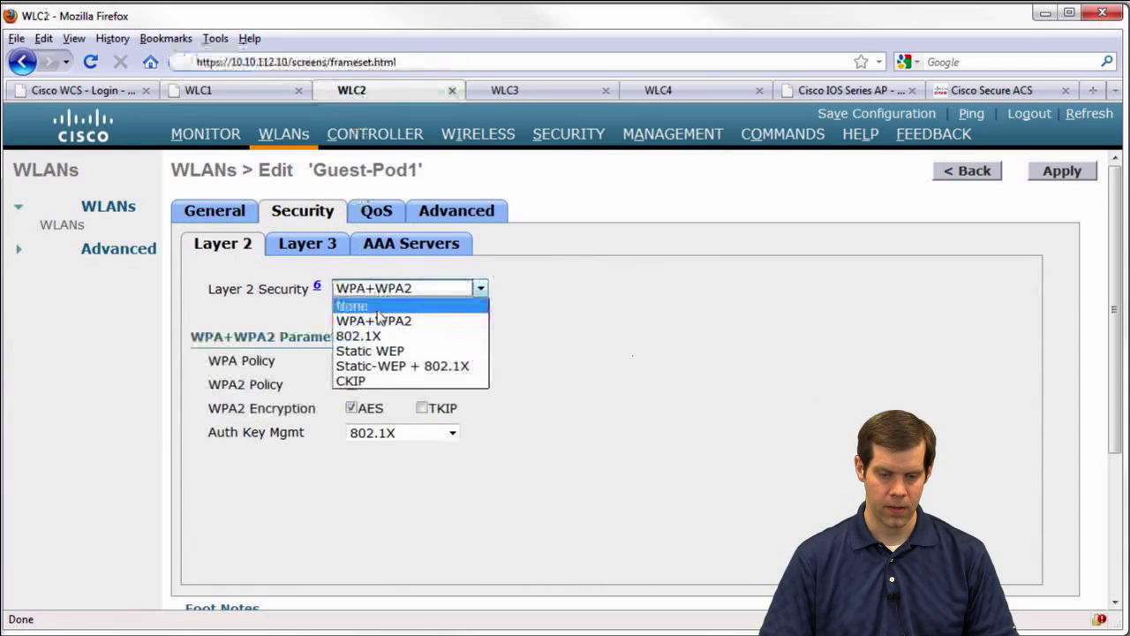
left_click(376, 303)
Enable Layer 3 Web Policy authentication on both controllers, accepting the warnings
left_click(334, 251)
left_click(269, 94)
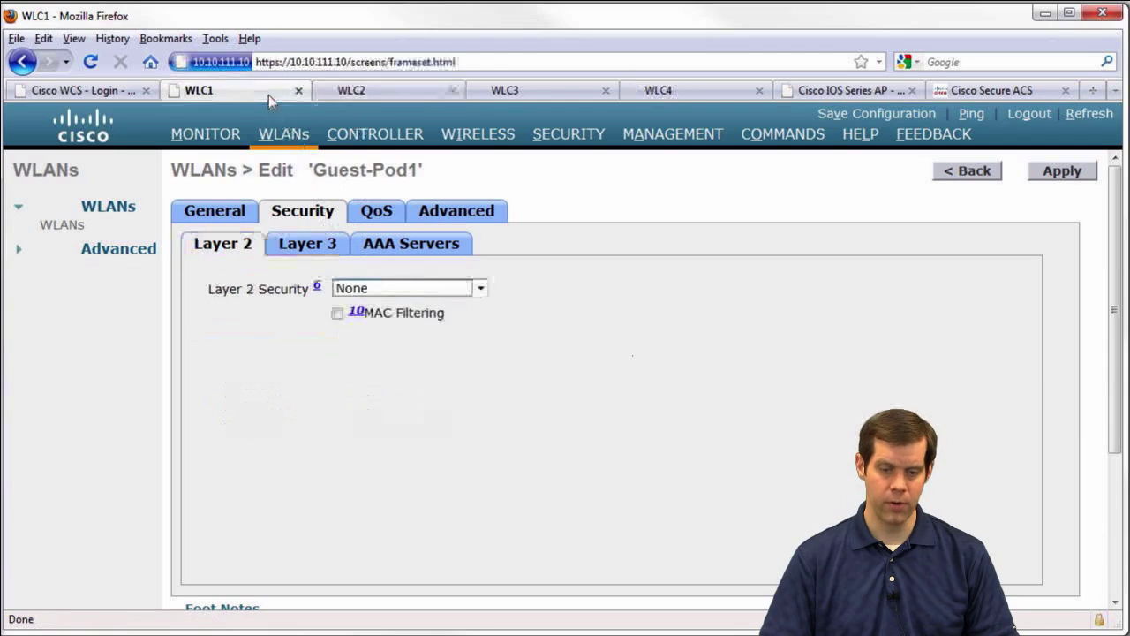
left_click(317, 255)
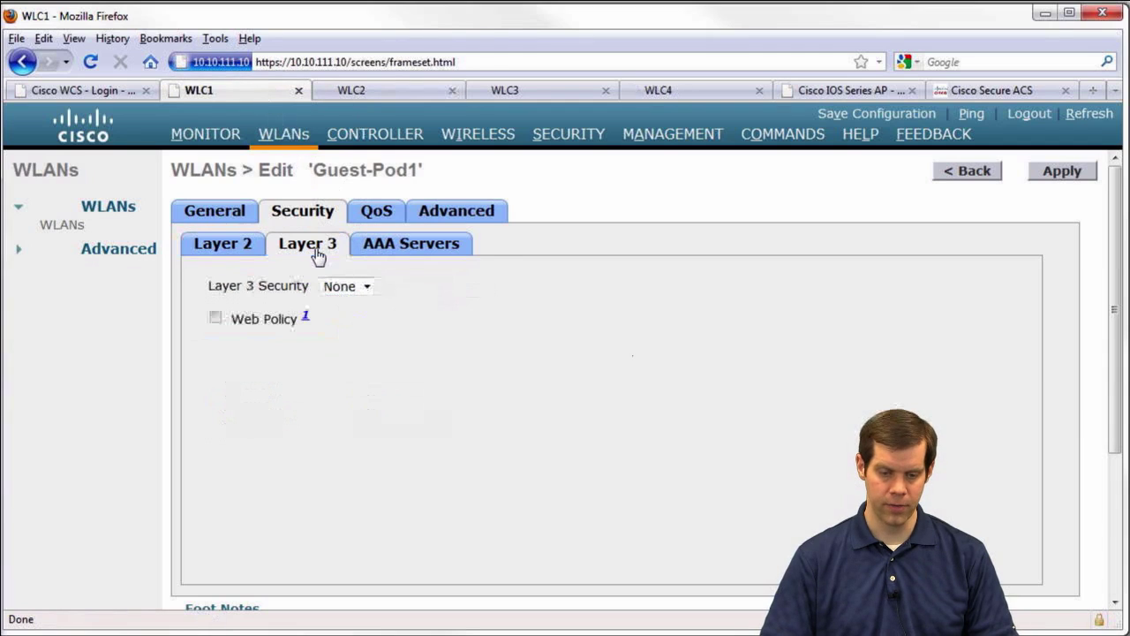
left_click(215, 320)
left_click(565, 348)
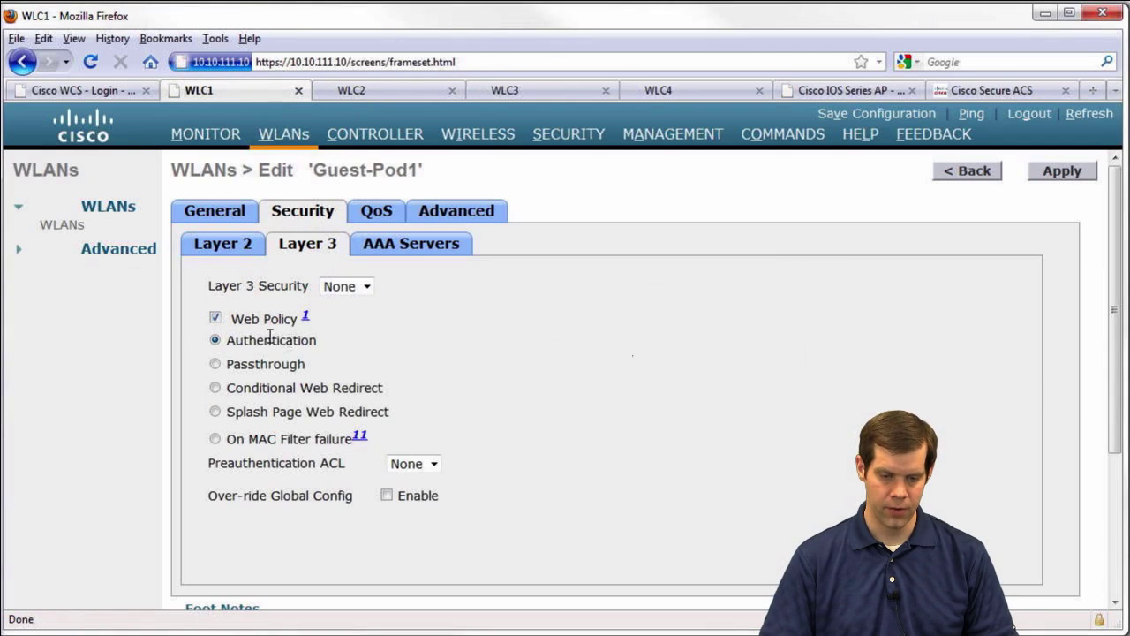
left_click(351, 90)
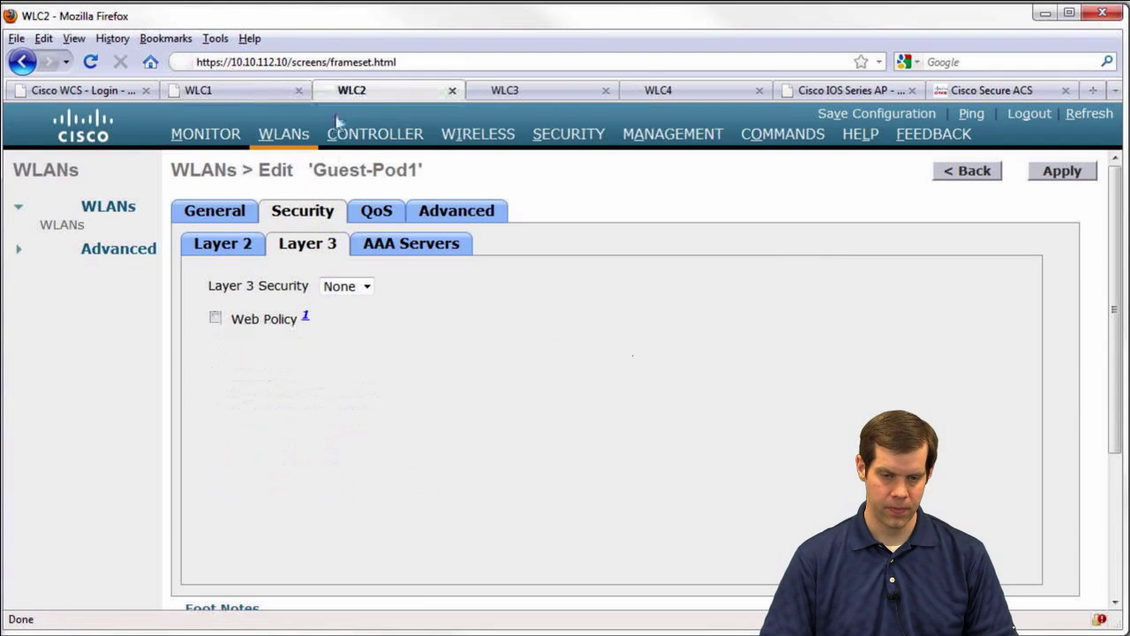
left_click(216, 318)
left_click(561, 349)
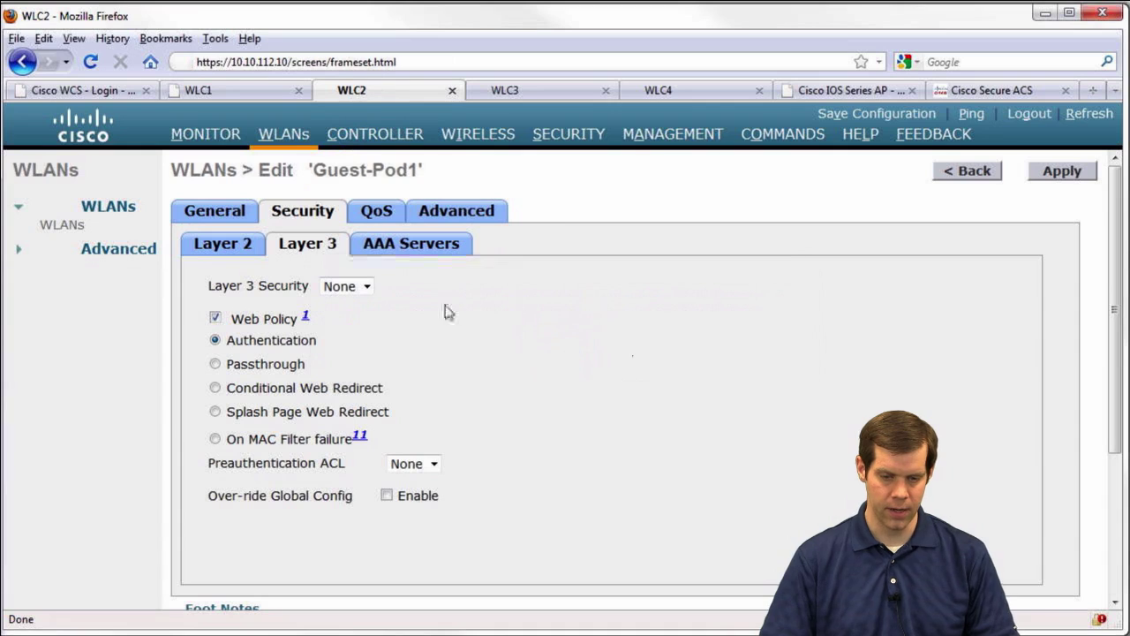
left_click(378, 219)
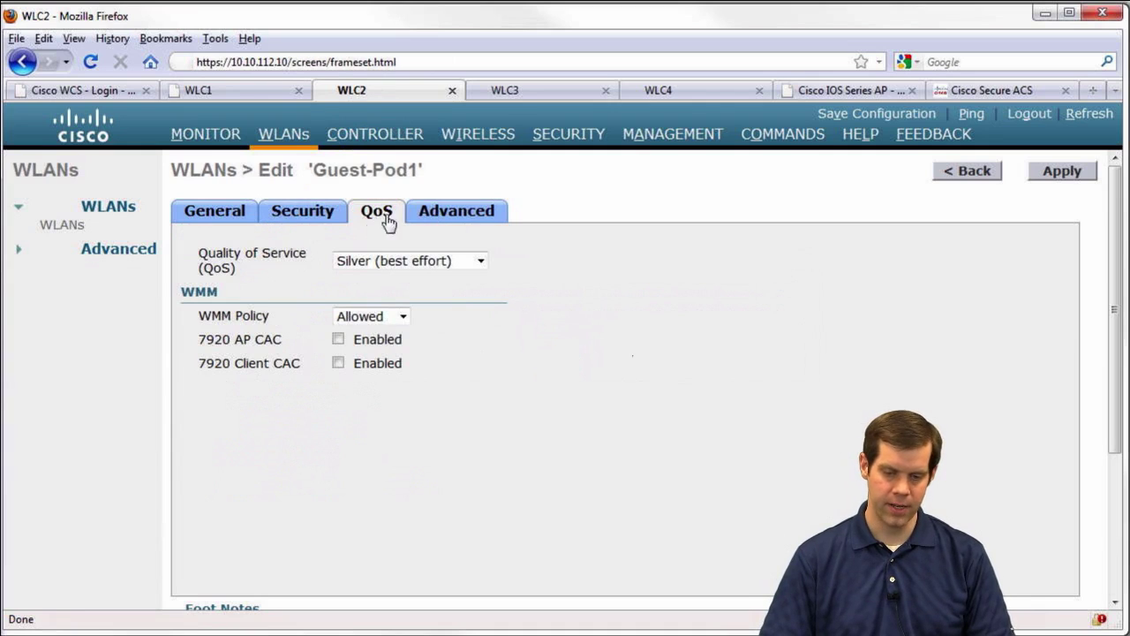
Check the QoS, Advanced and AAA Servers tabs, then apply Guest-Pod1 on WLC2 and WLC1
left_click(449, 219)
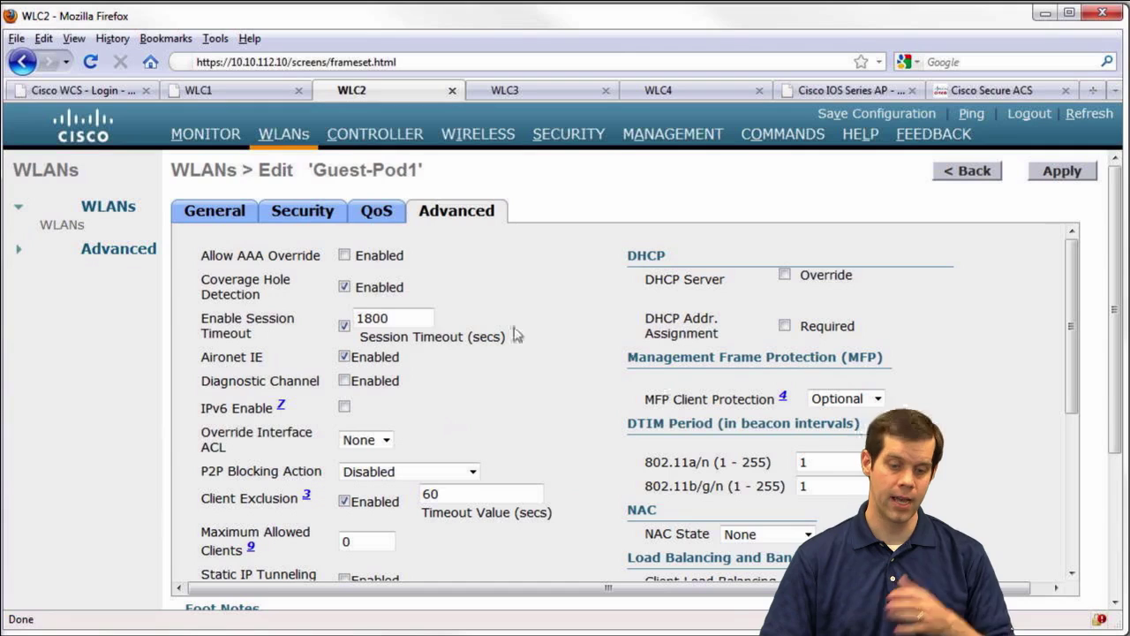
left_click(318, 220)
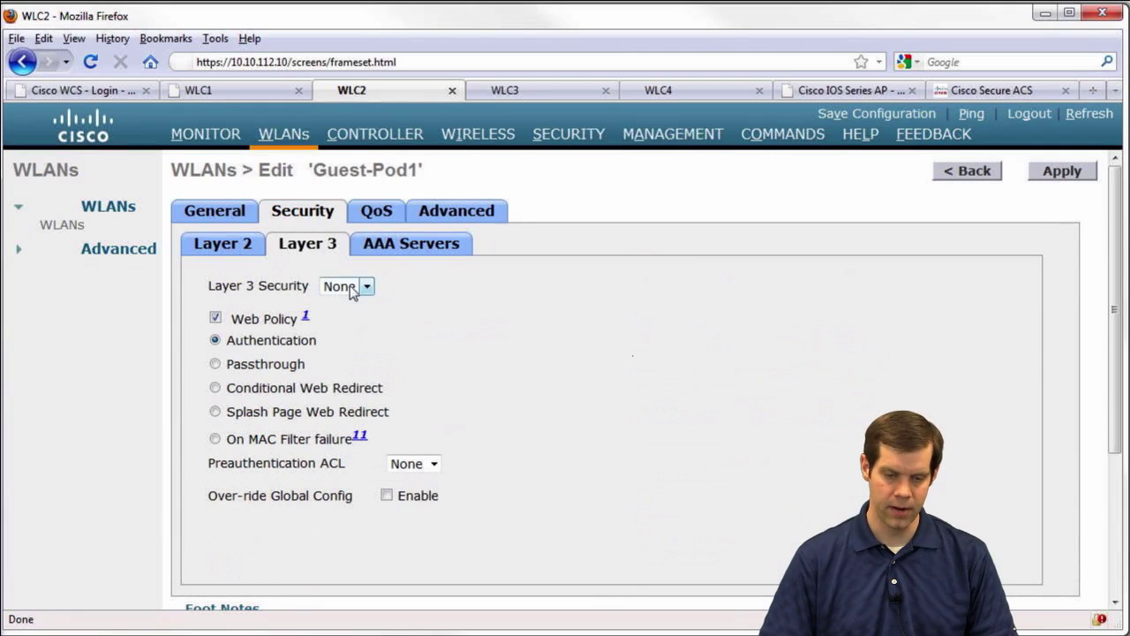
left_click(413, 251)
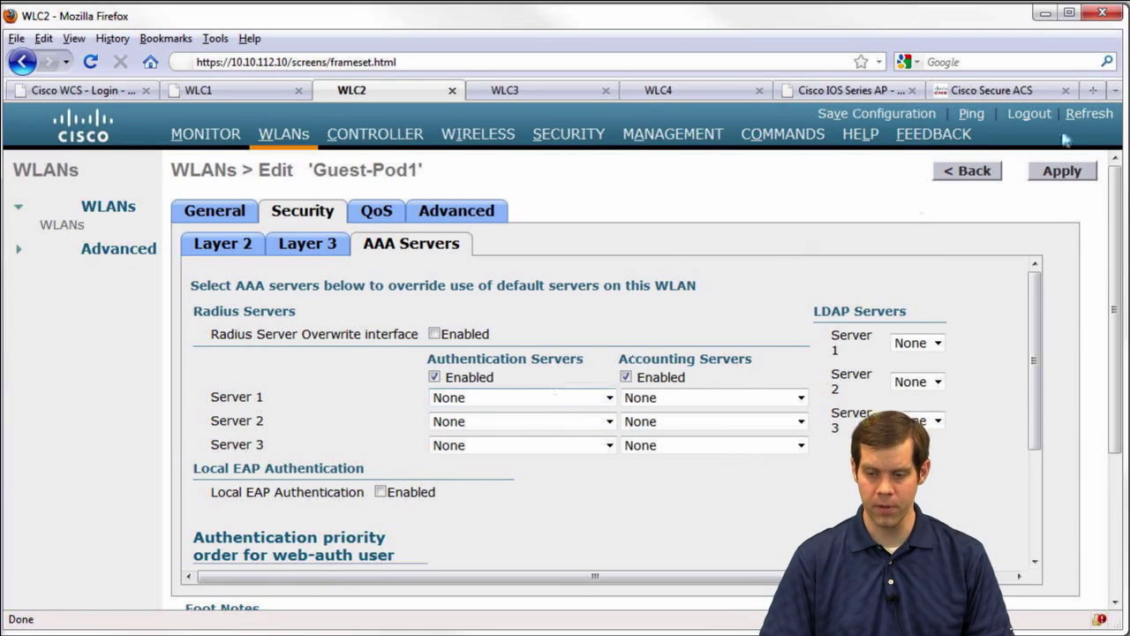
left_click(1064, 171)
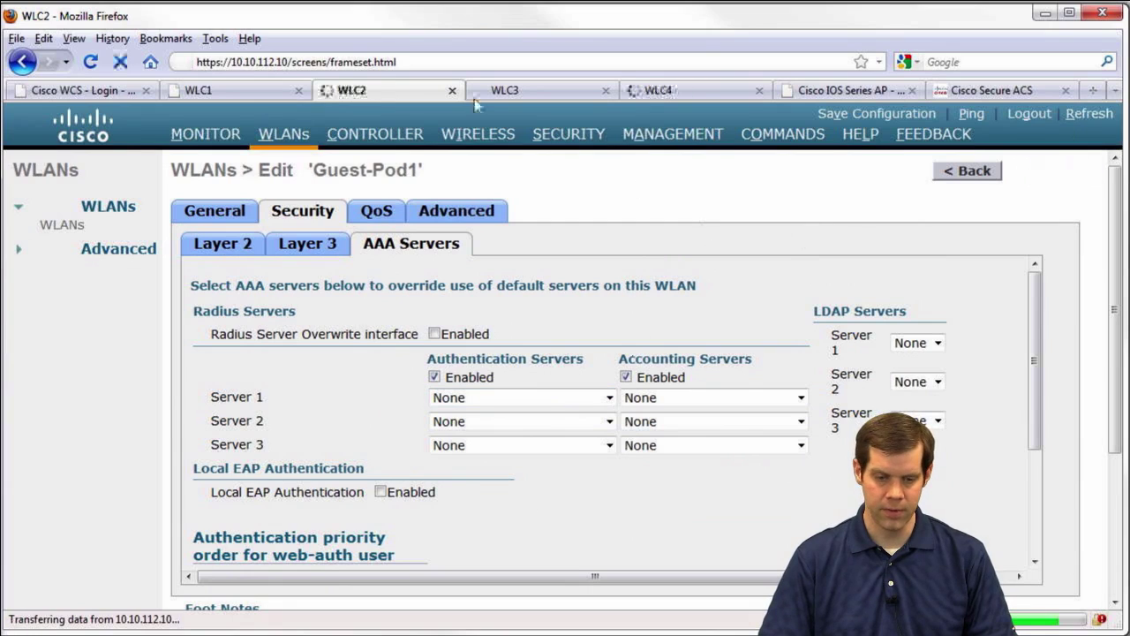
left_click(268, 97)
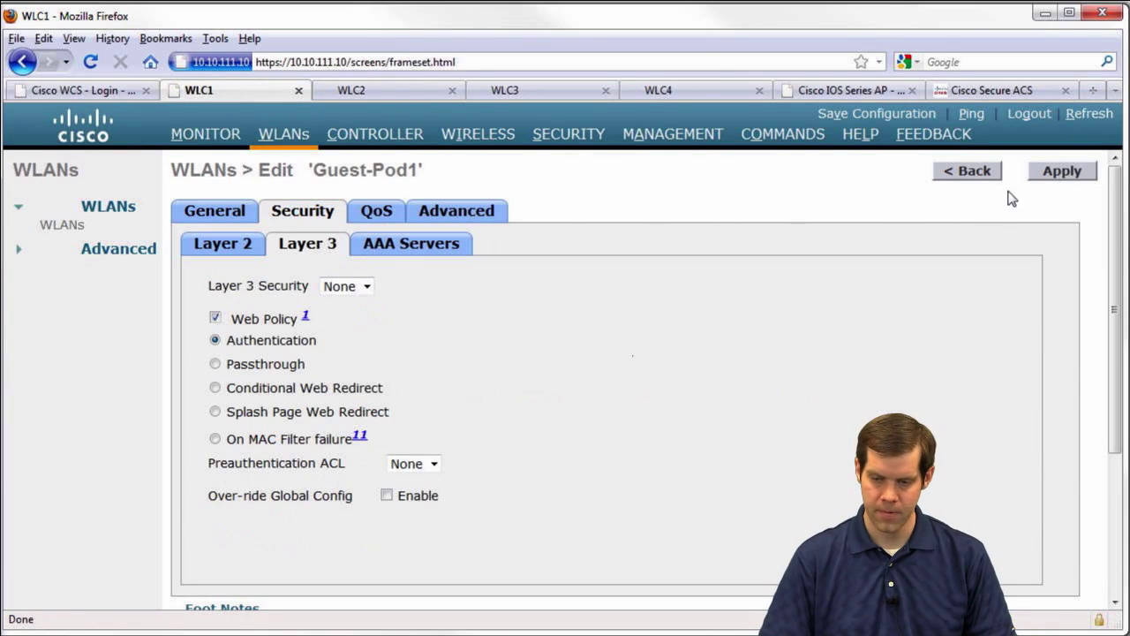
left_click(1055, 173)
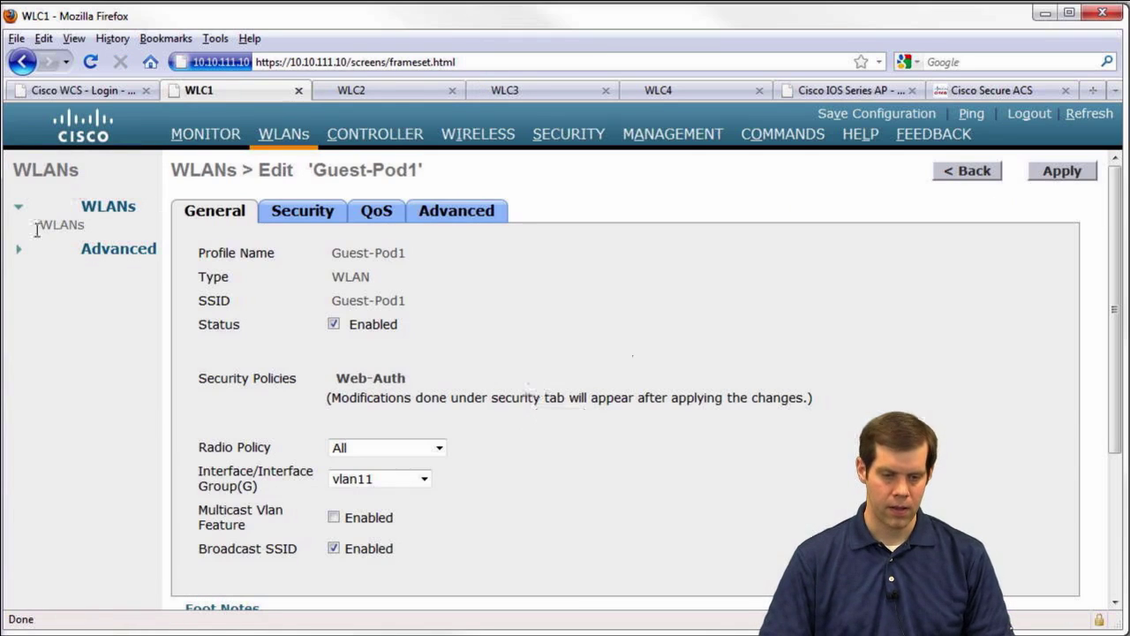
left_click(55, 227)
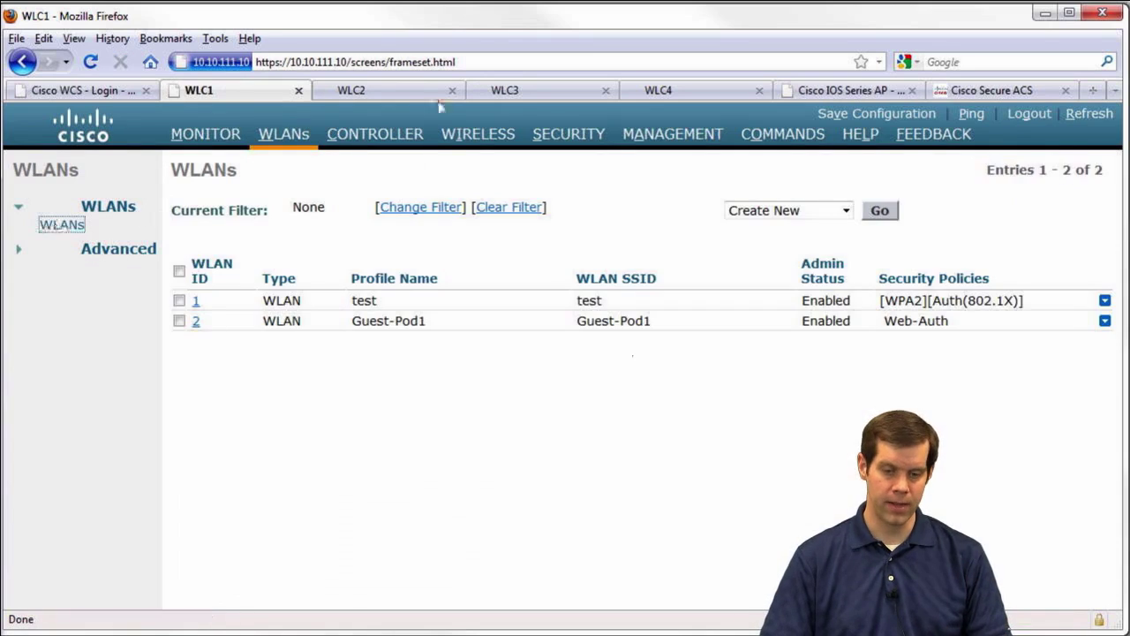
Anchor WLC2's Guest-Pod1 WLAN to mobility anchor 10.10.111.10
left_click(403, 88)
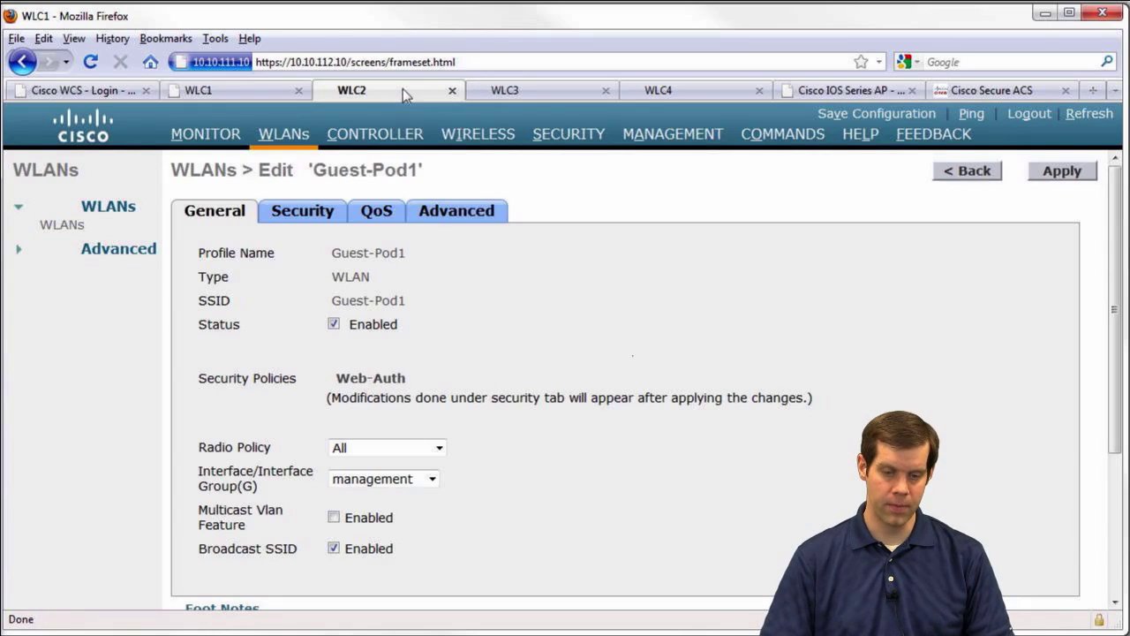
left_click(64, 226)
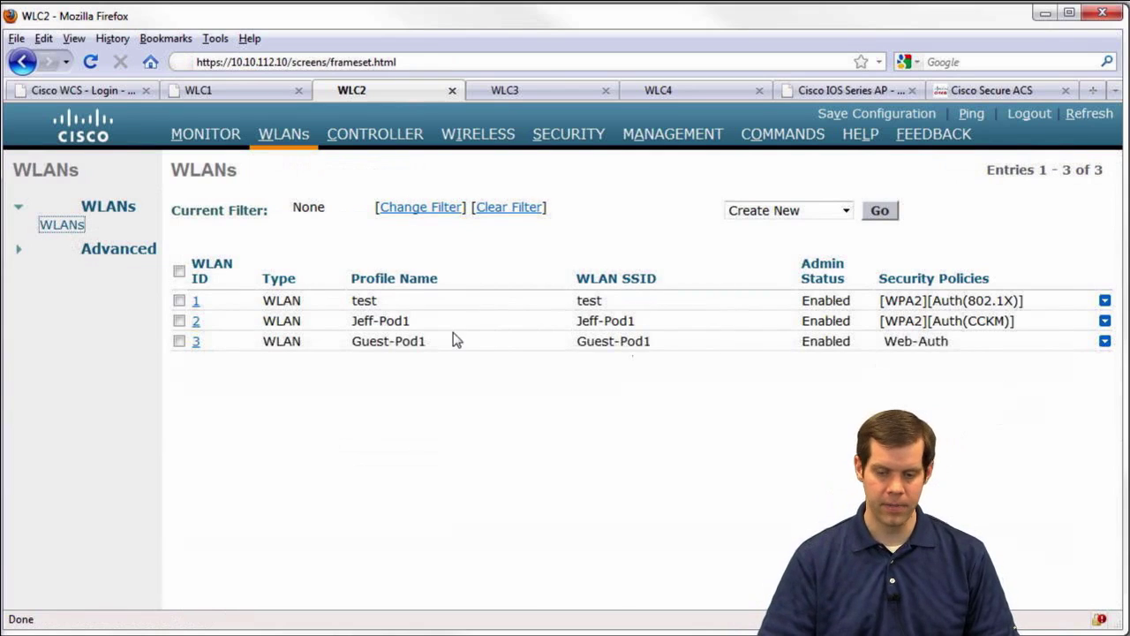
mouse_move(1105, 340)
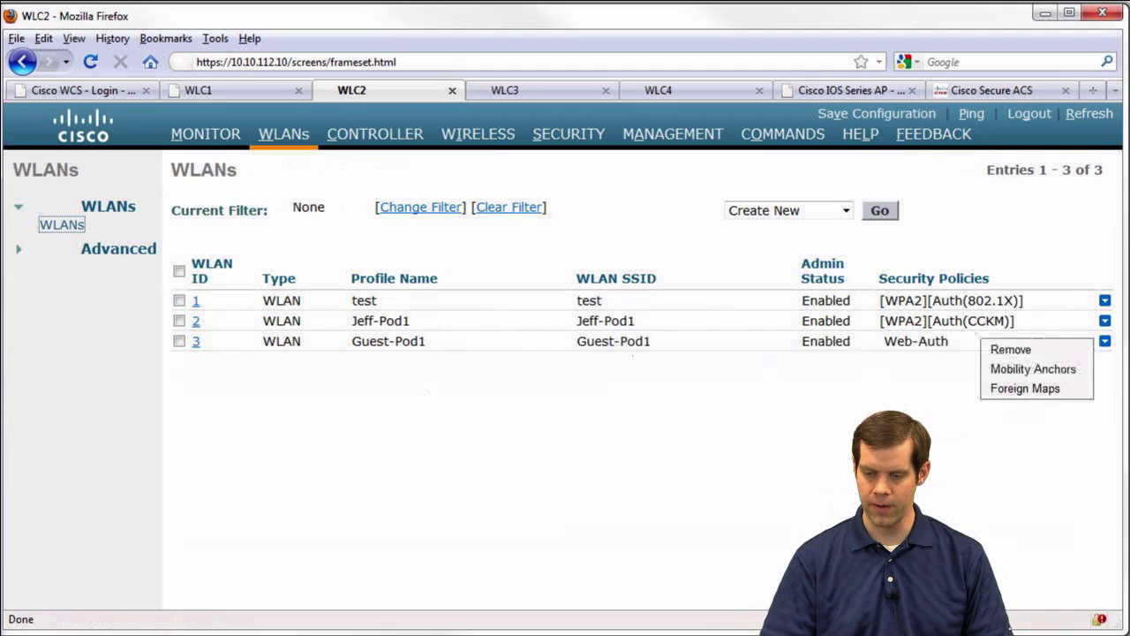
left_click(1046, 374)
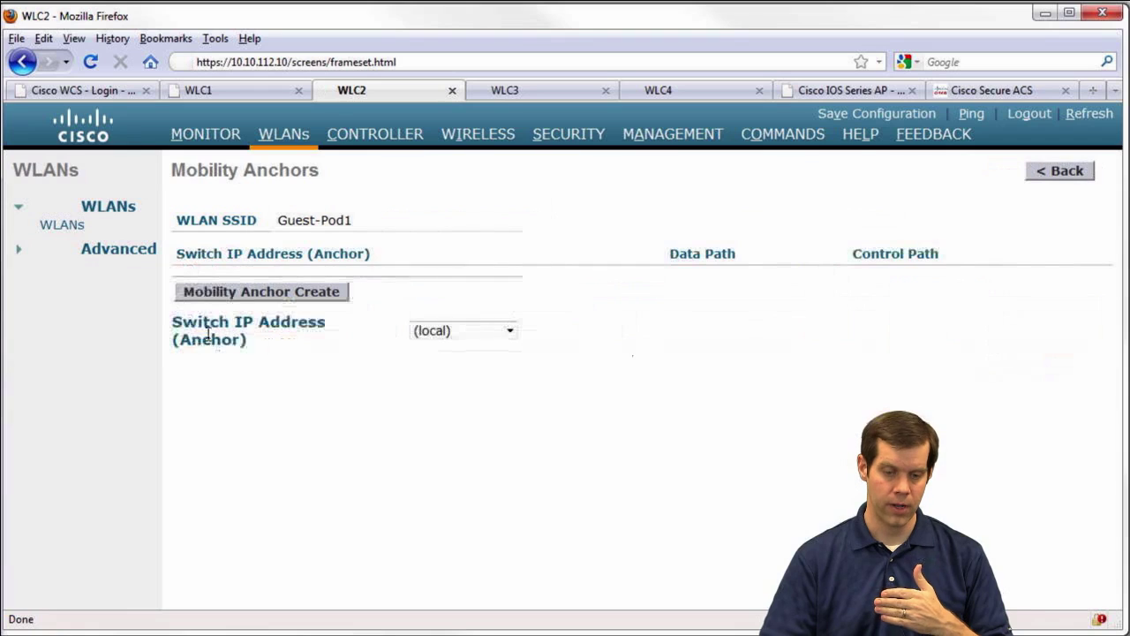
left_click_drag(174, 326, 238, 341)
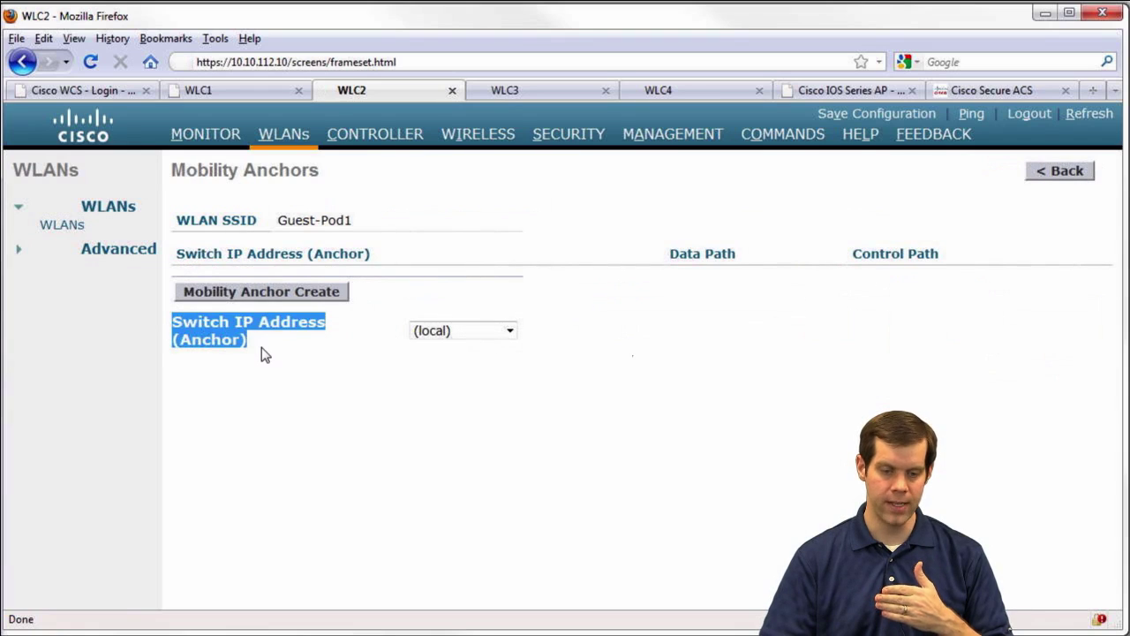
left_click(497, 331)
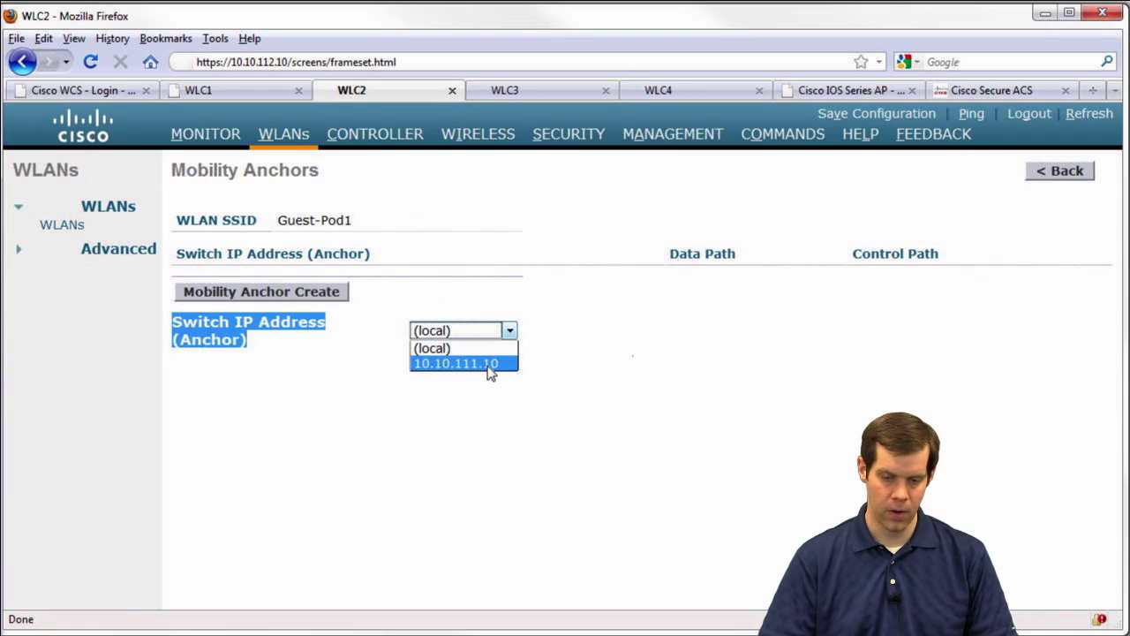
left_click(490, 364)
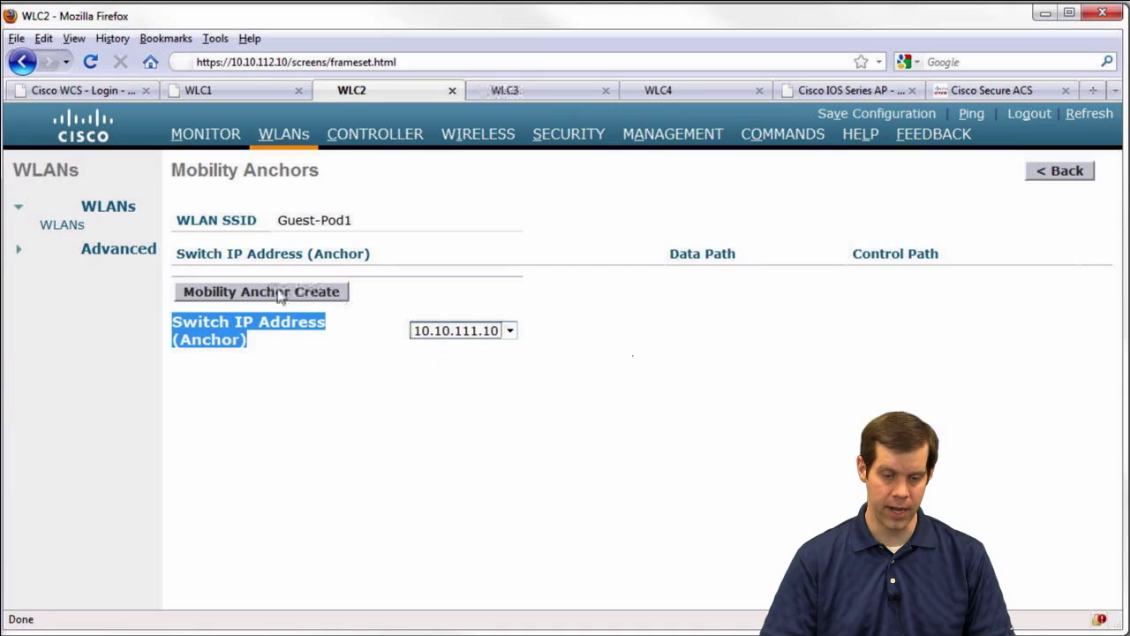
left_click(279, 294)
left_click(522, 347)
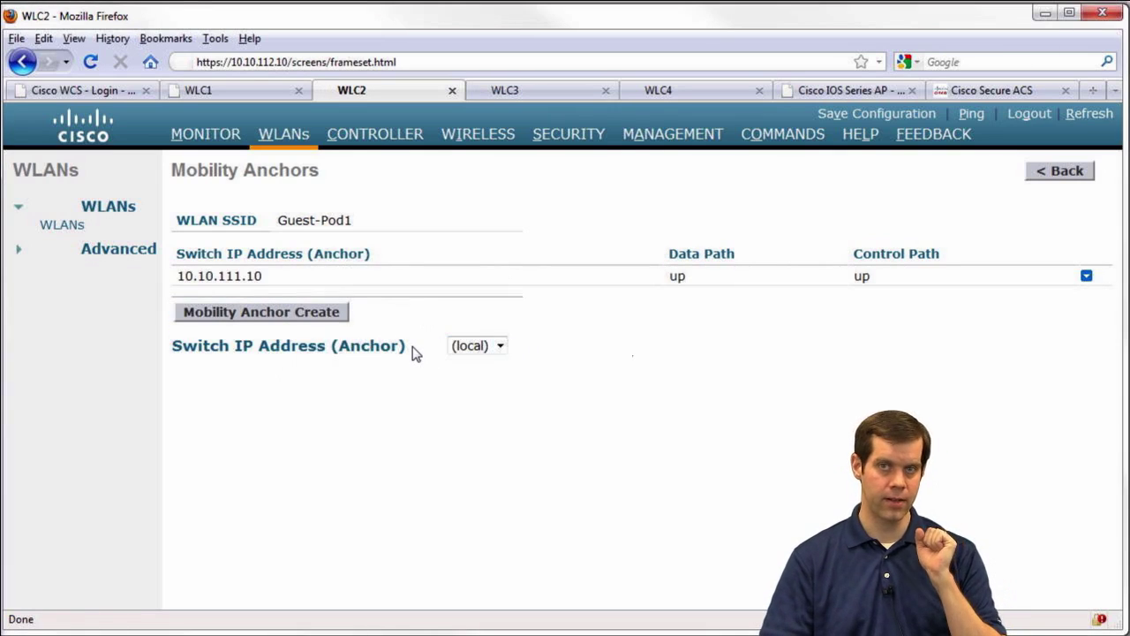
On WLC1, create a (local) mobility anchor for the Guest-Pod1 WLAN, then return to the WLAN list
left_click(259, 86)
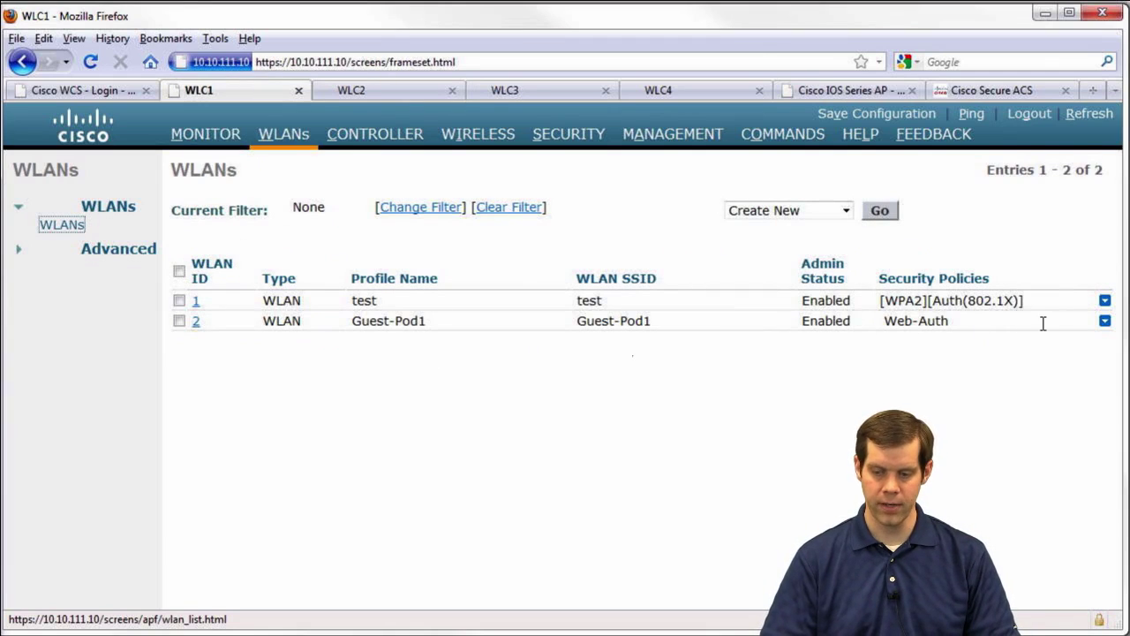
left_click(1105, 321)
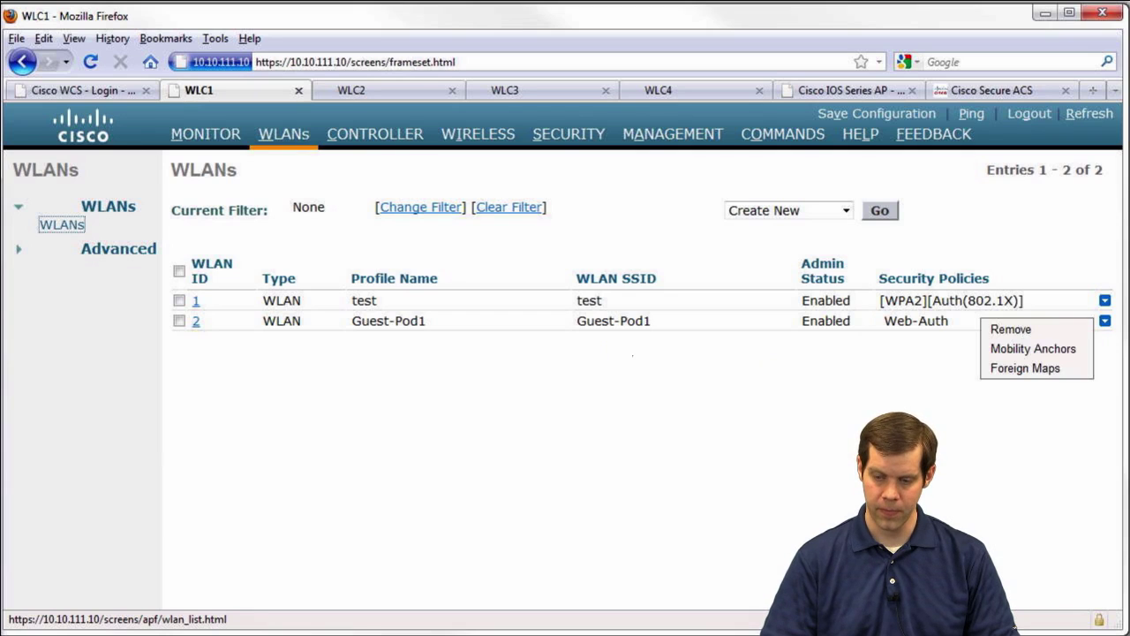
left_click(1051, 349)
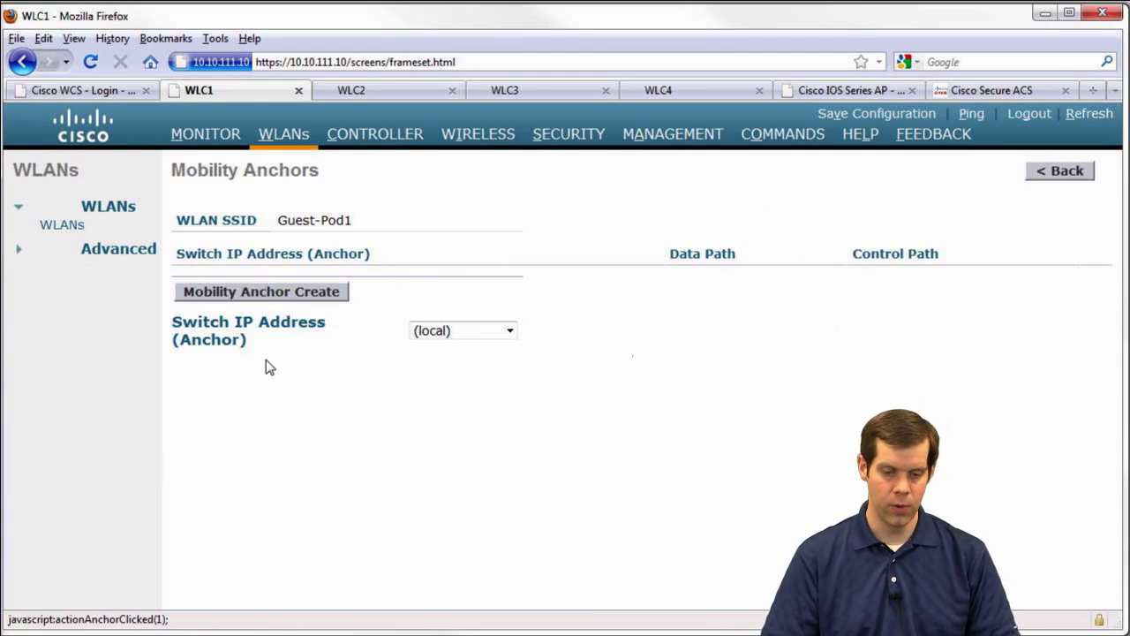
left_click_drag(250, 344, 161, 329)
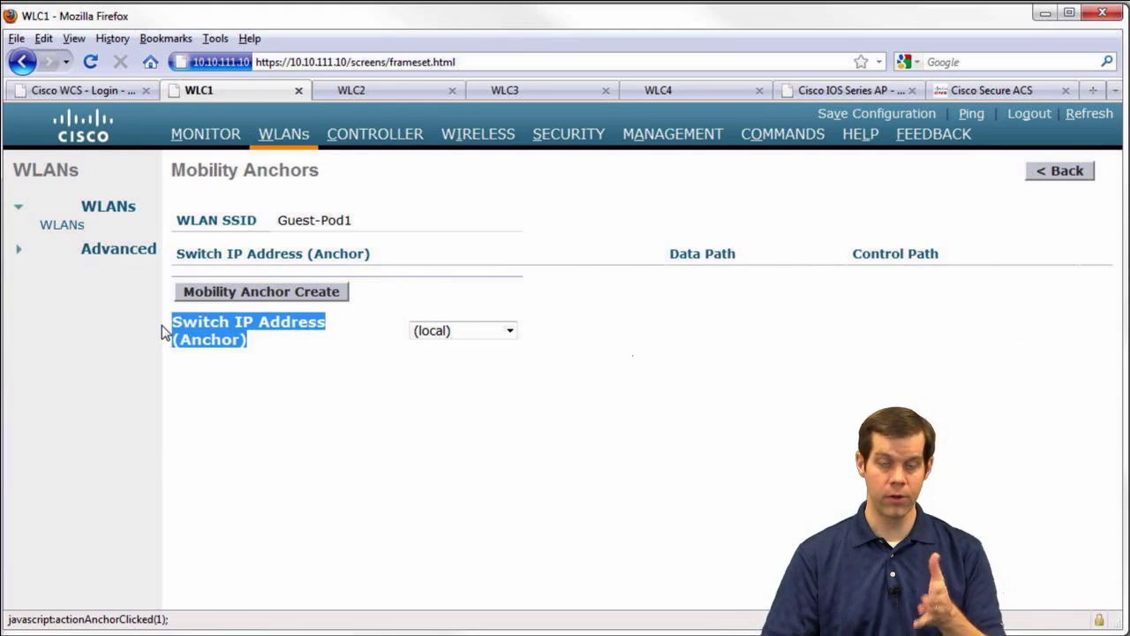
left_click(298, 293)
left_click(524, 347)
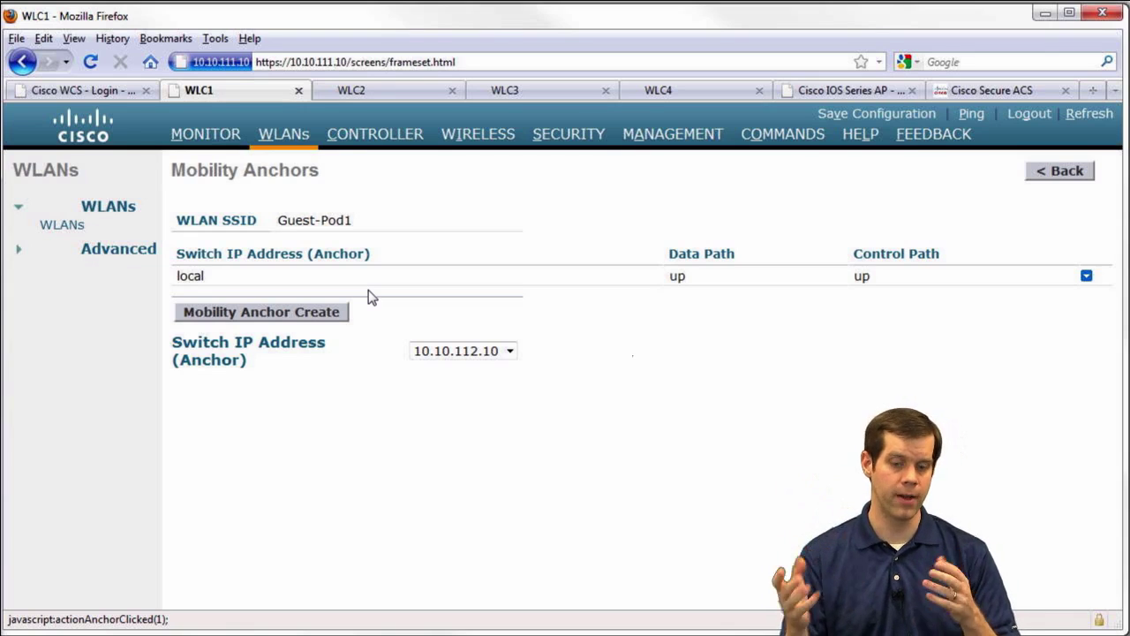
left_click(55, 226)
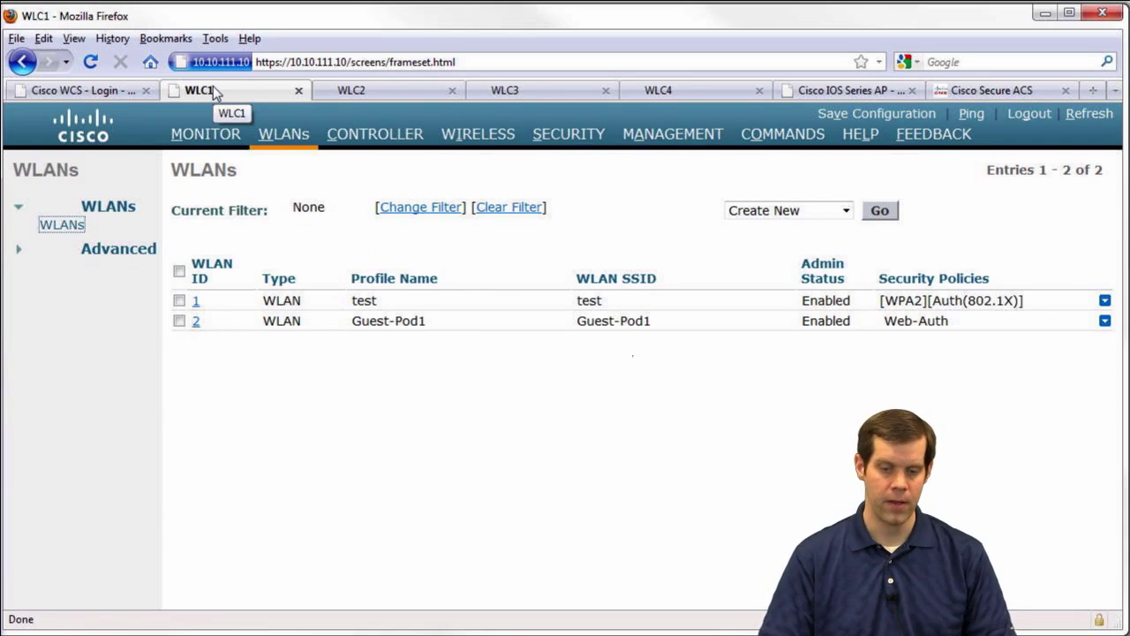
Add a local net user named 'guest' with its password, valid on any WLAN
left_click(562, 137)
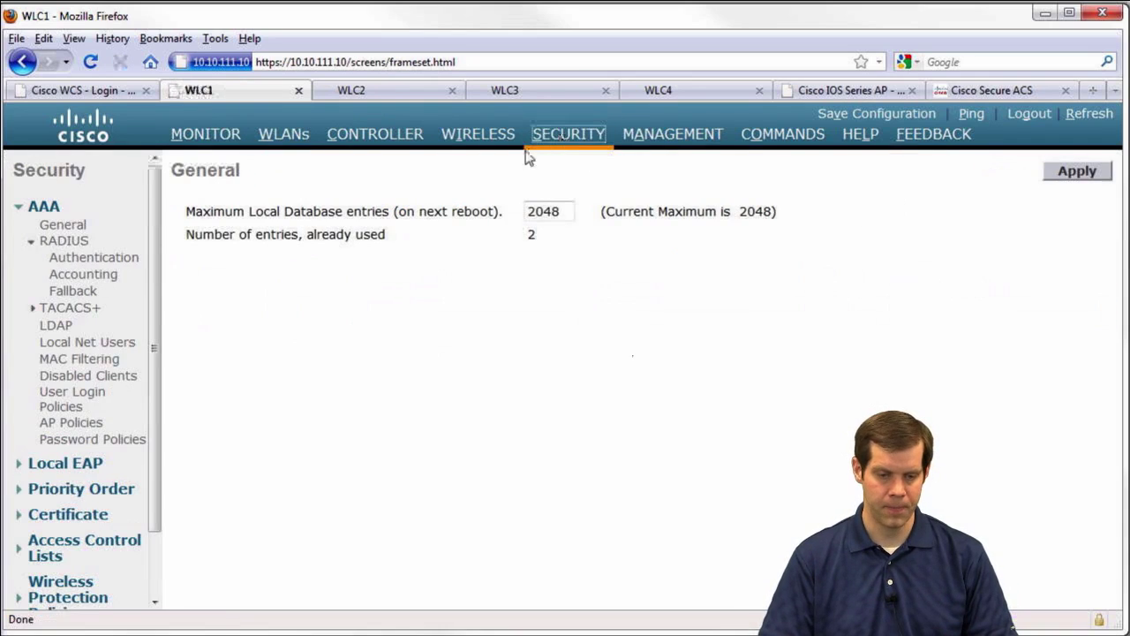
left_click(106, 344)
left_click(1048, 179)
left_click(493, 212)
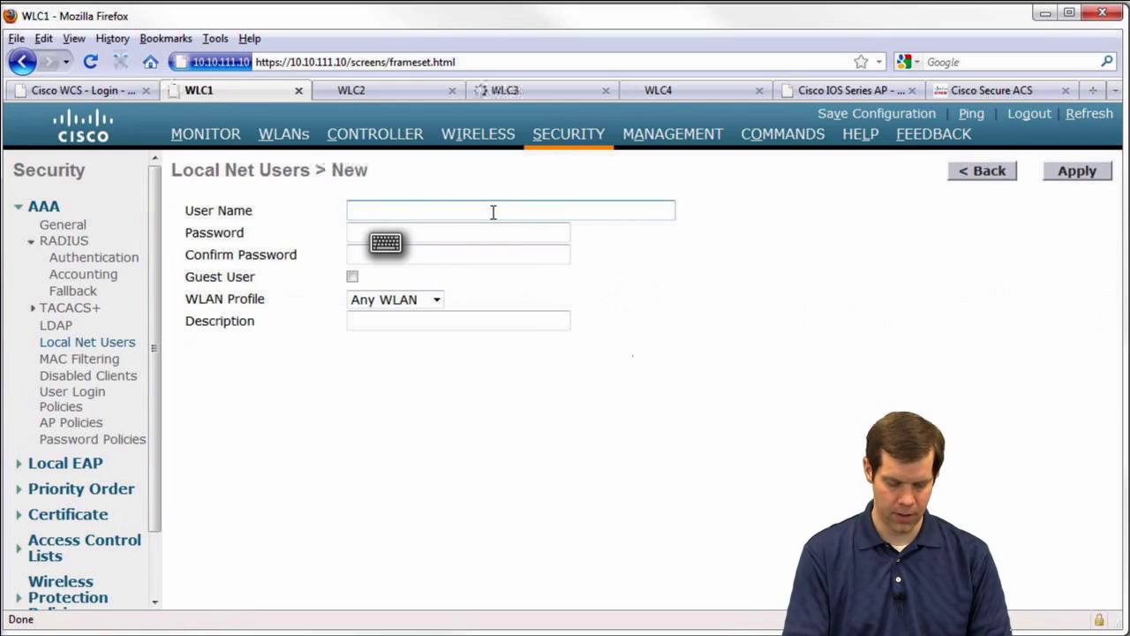
type("guest")
key("Tab")
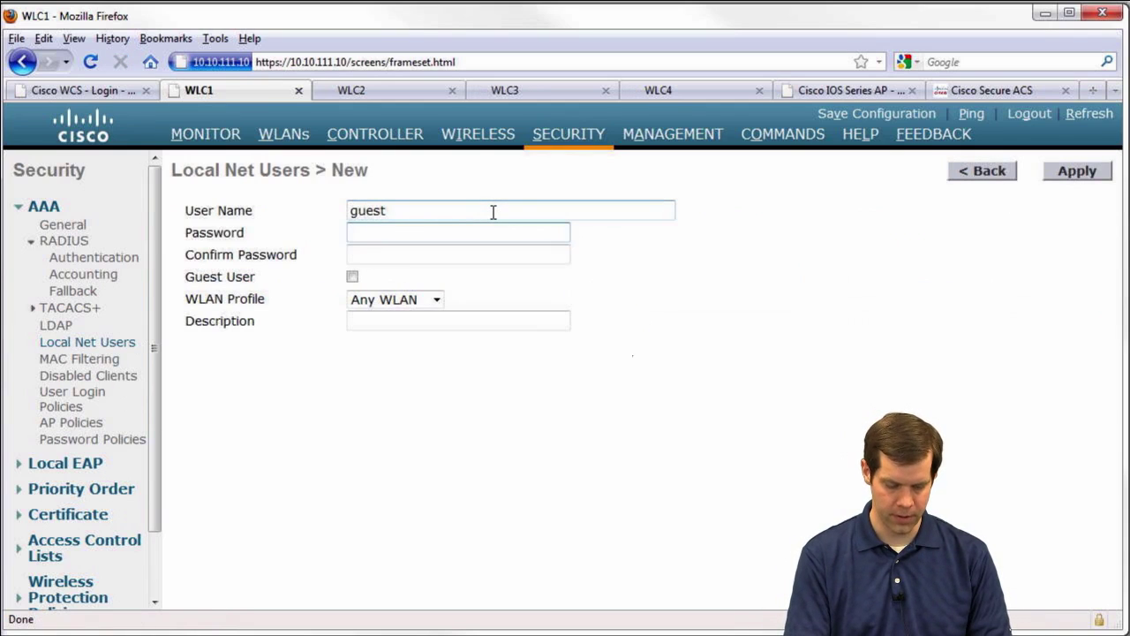
key("Tab")
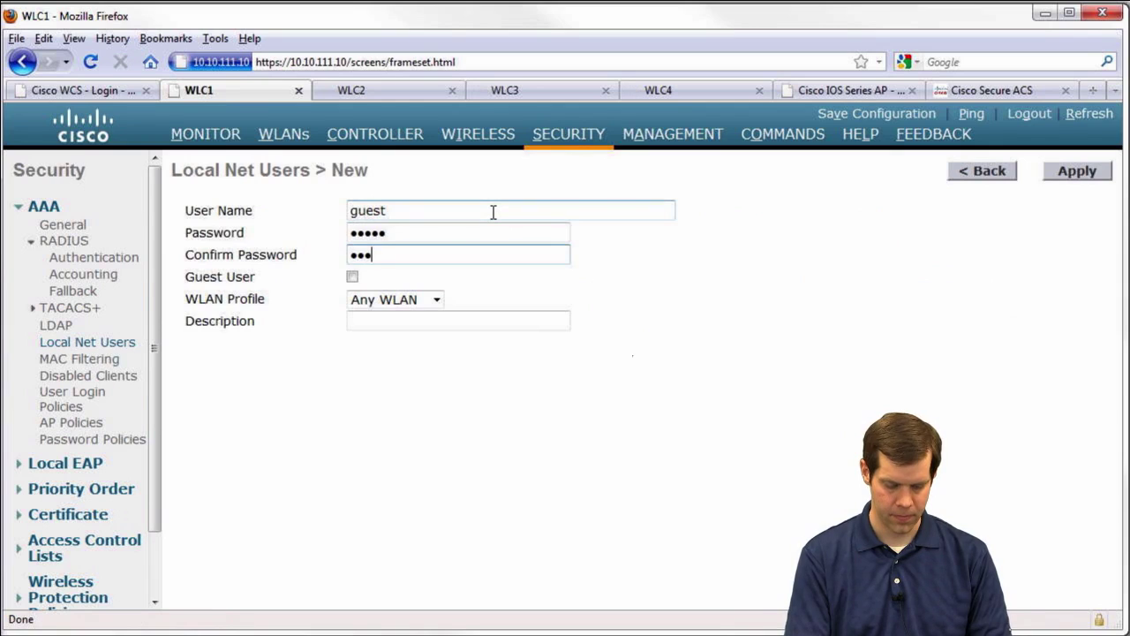
left_click(1076, 171)
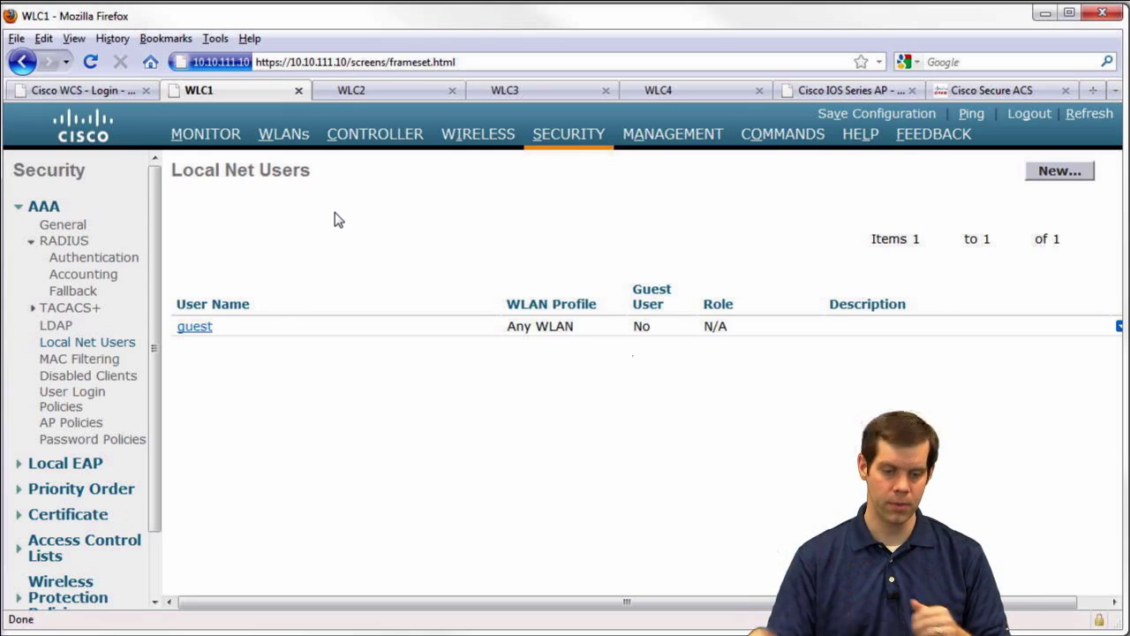
Check the mobility group members on WLC1 and then WLC2, confirming both show Up
left_click(375, 134)
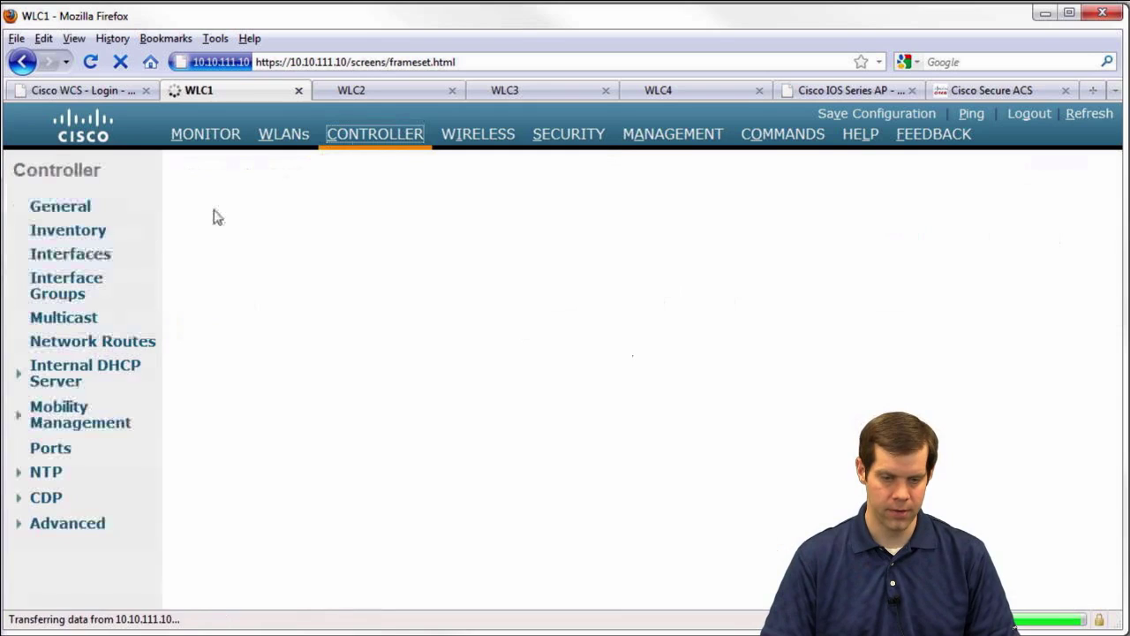
left_click(123, 423)
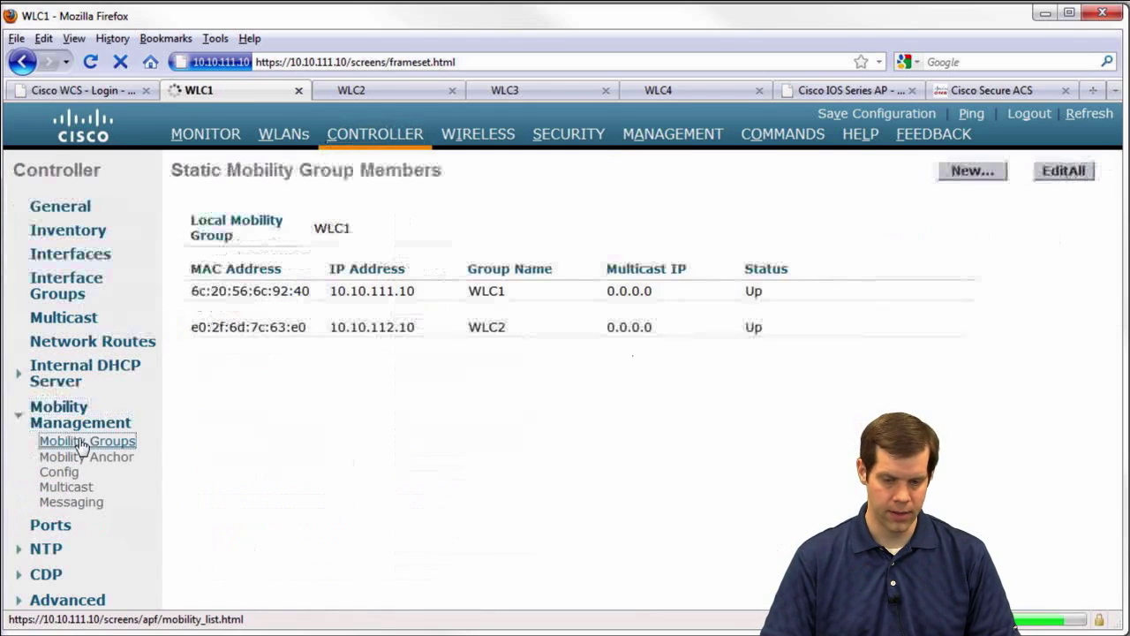
double_click(753, 327)
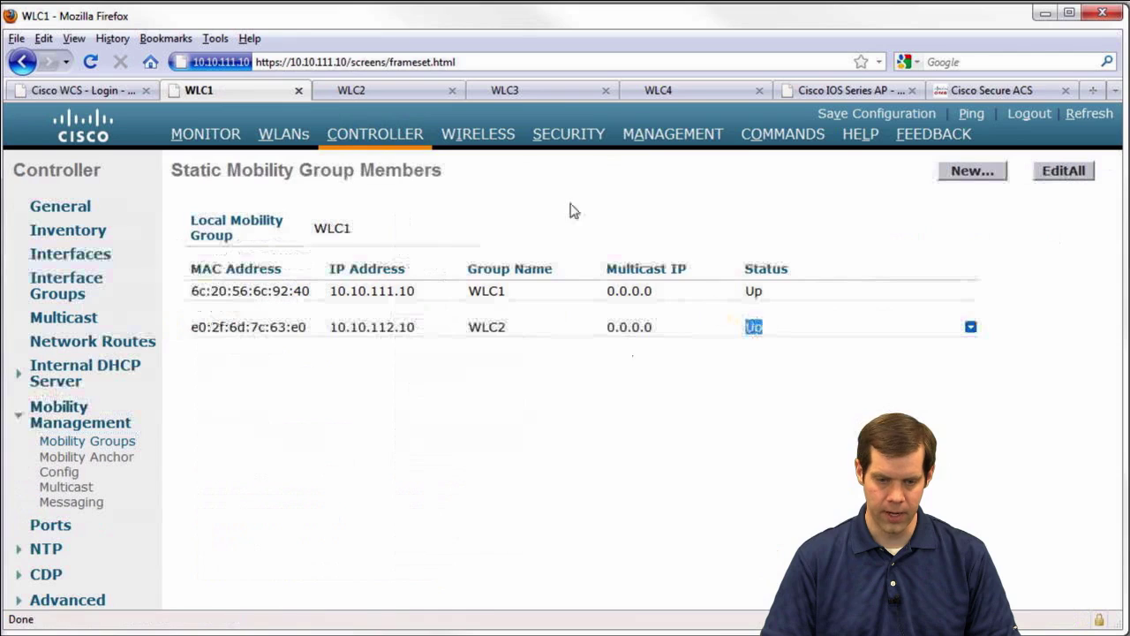
left_click(390, 97)
left_click(362, 137)
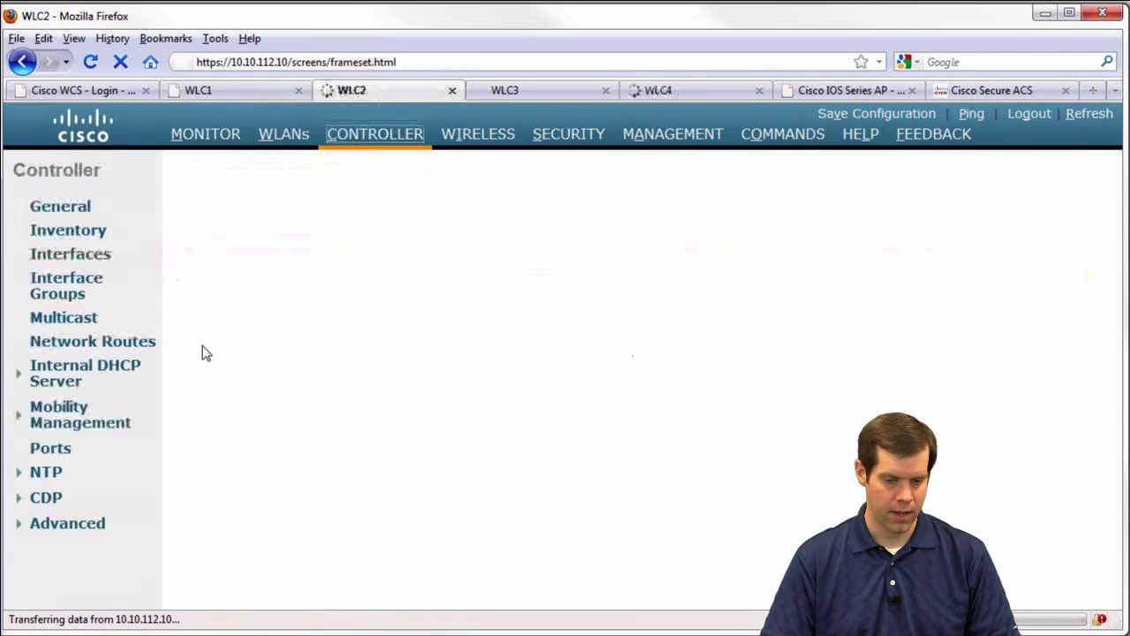
left_click(92, 422)
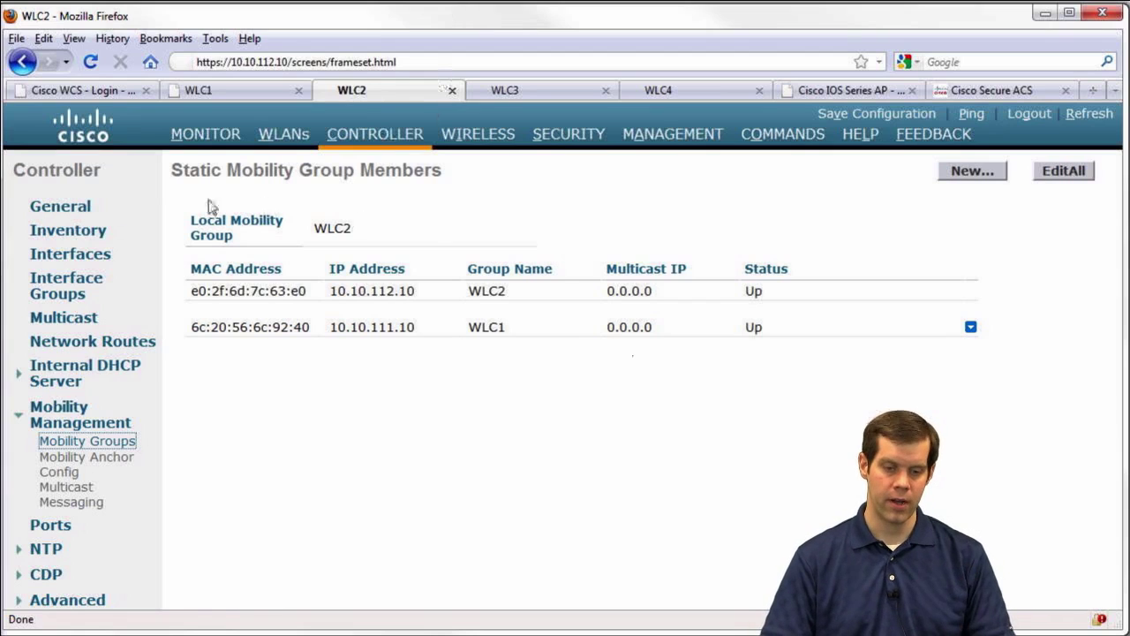
left_click(203, 137)
Show WLC1's Monitor Summary and unlock the client computer with its password
left_click(198, 90)
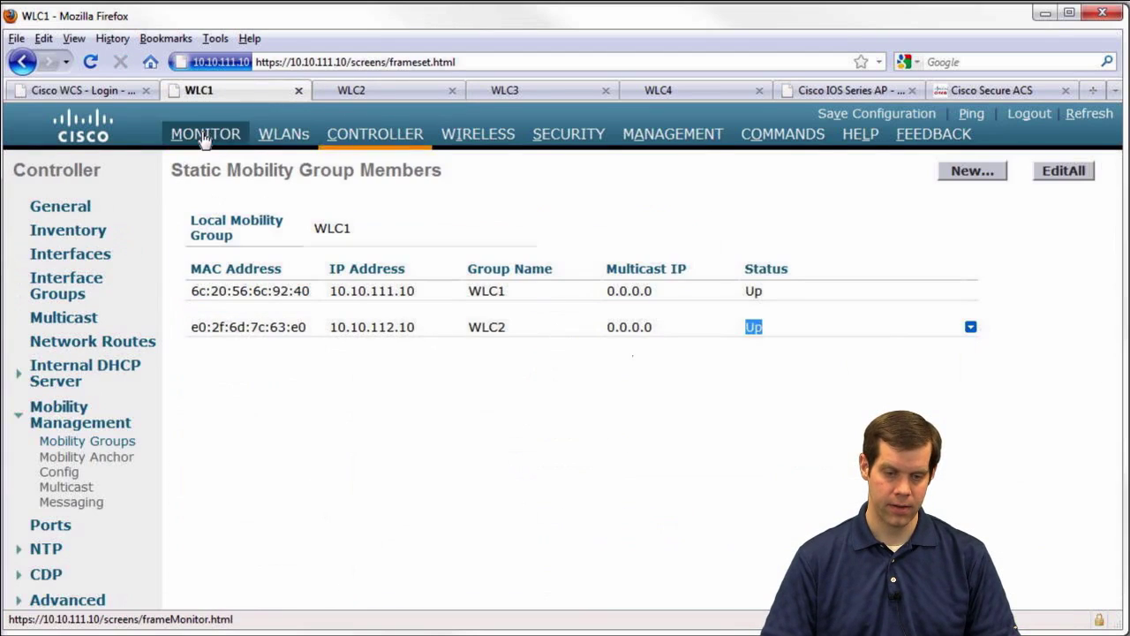
left_click(204, 134)
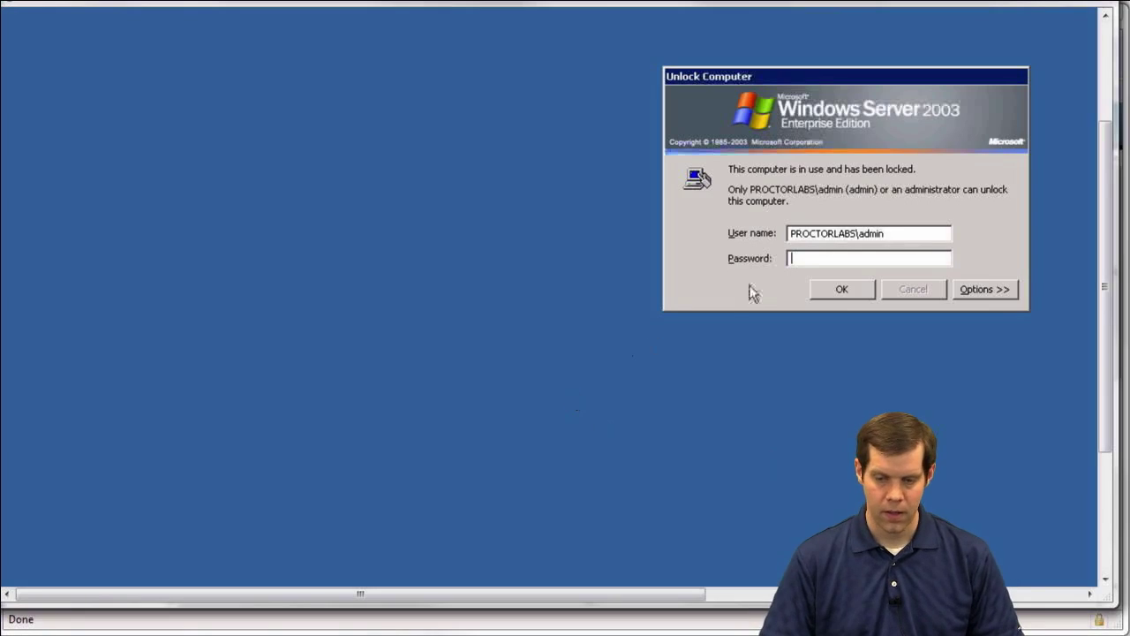
type("********")
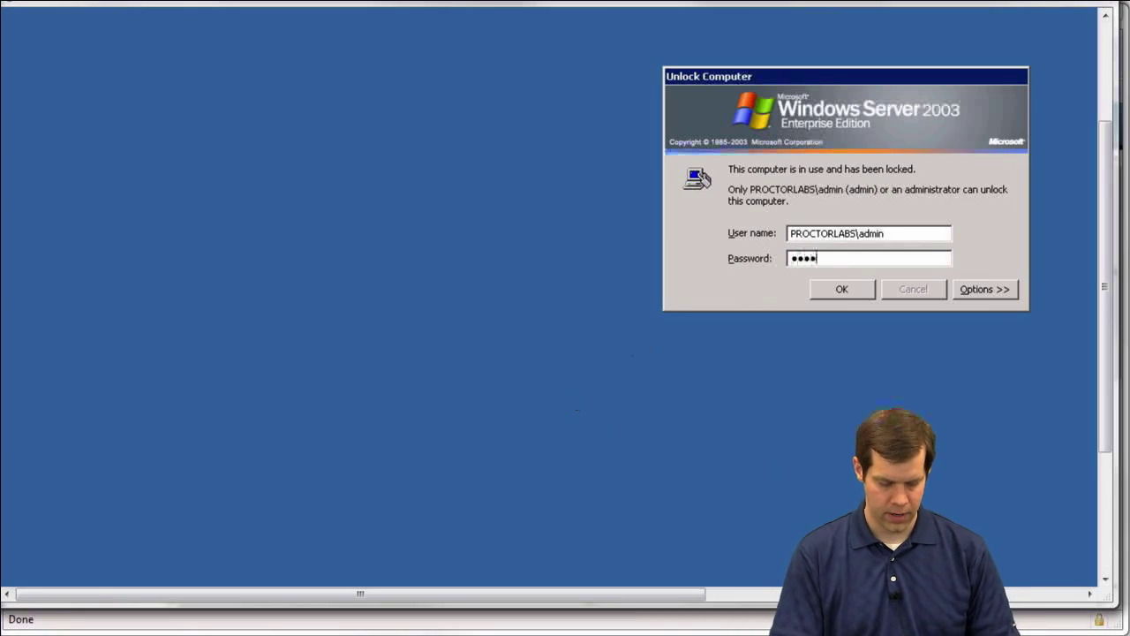
key("Return")
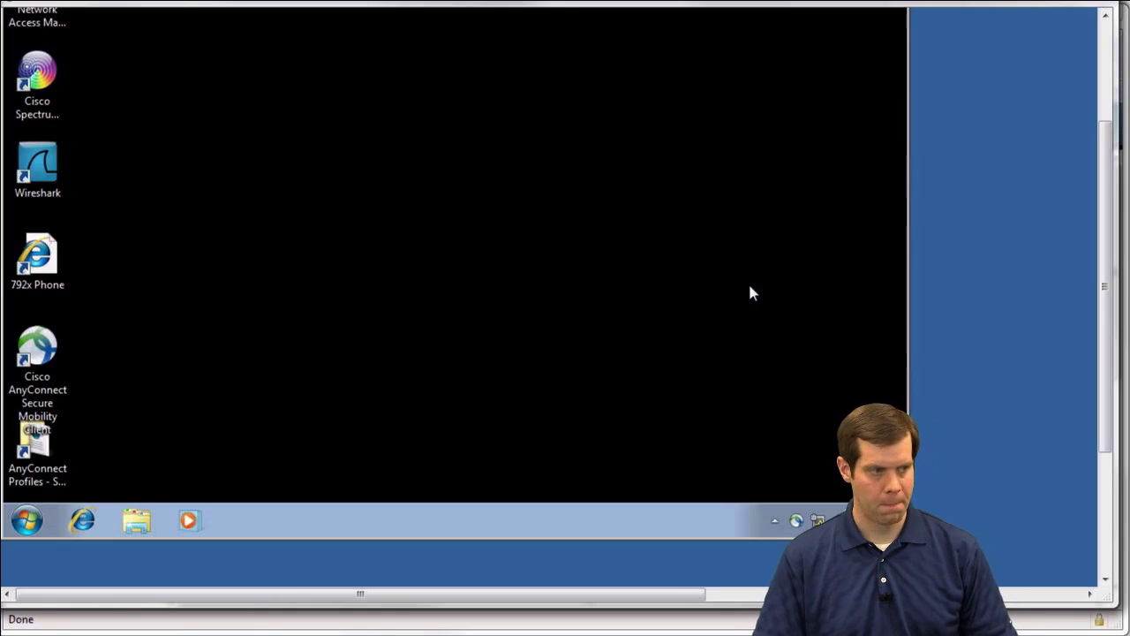
Connect AnyConnect to the Guest-Pod1 network, obtaining address 10.10.11.150
left_click(796, 521)
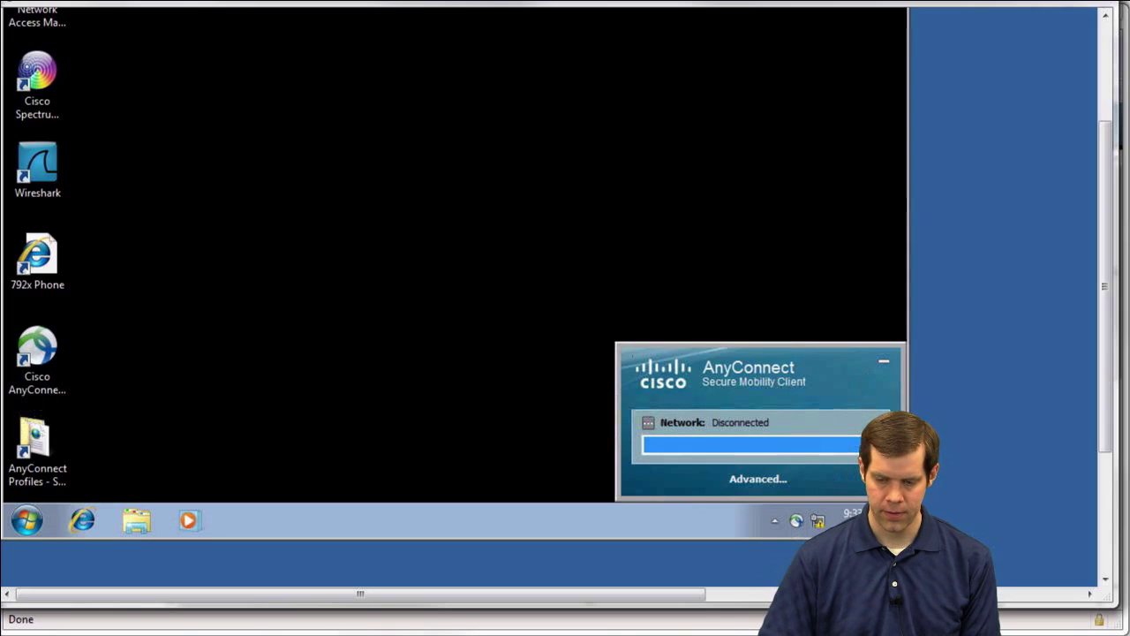
left_click(768, 444)
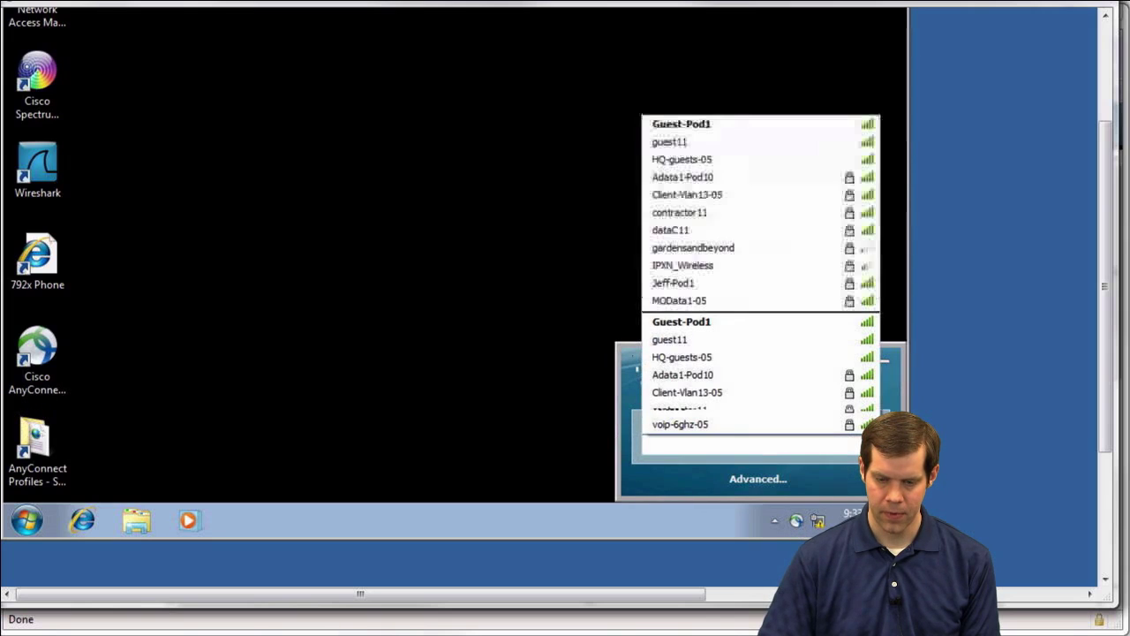
left_click(690, 126)
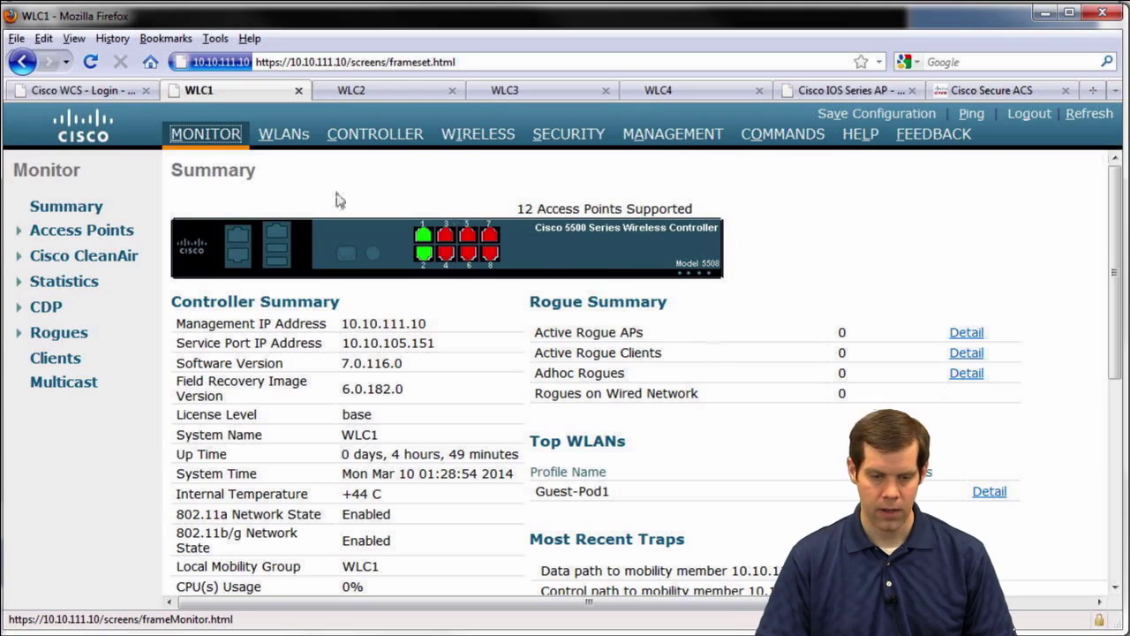
left_click(388, 92)
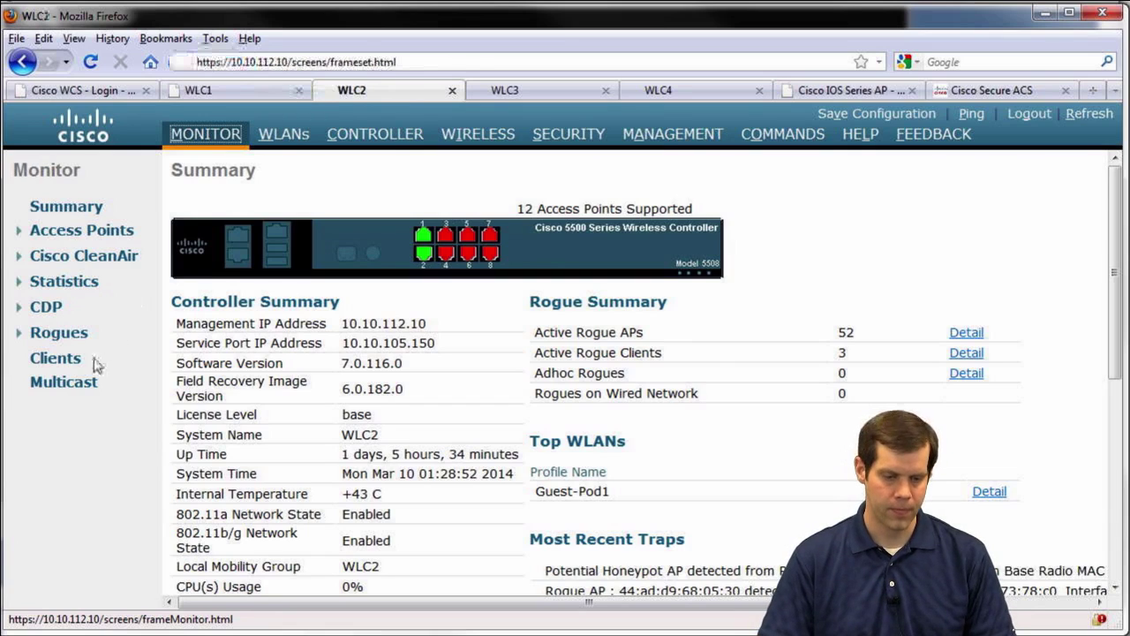
Open the Guest-Pod1 client's detail page under Monitor > Clients on WLC2, then on WLC1
left_click(60, 364)
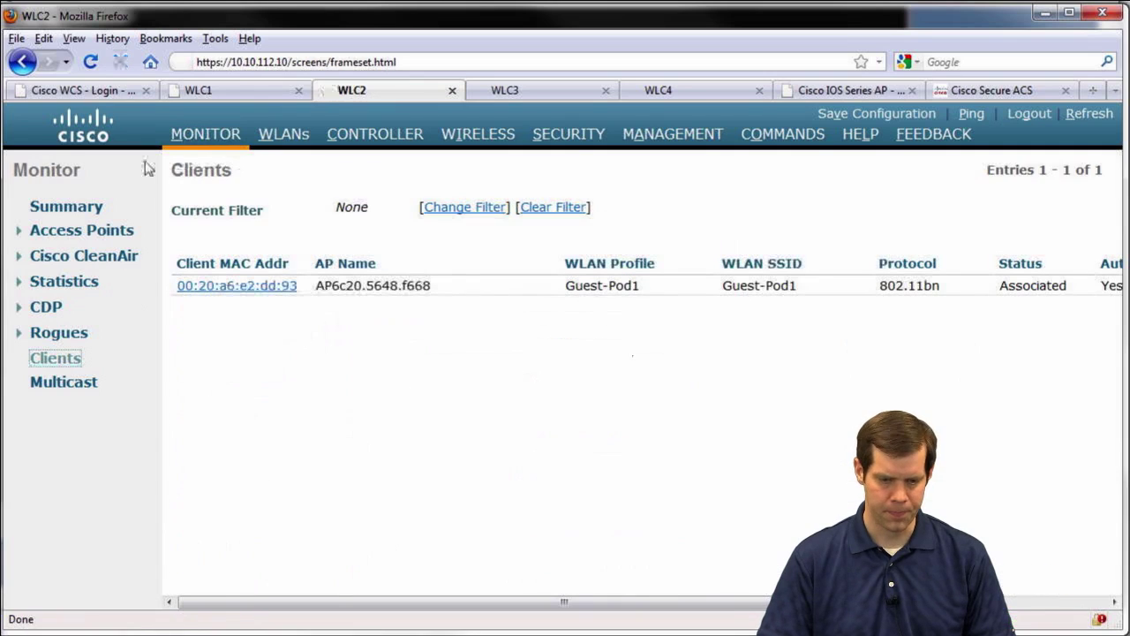
left_click(249, 286)
left_click(239, 91)
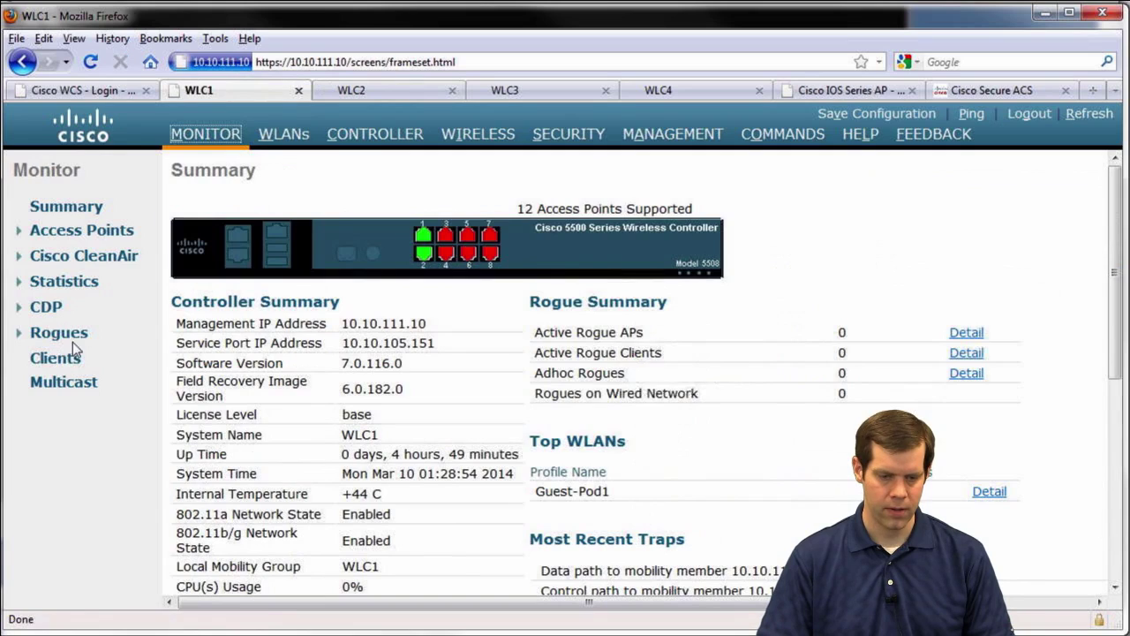
left_click(54, 358)
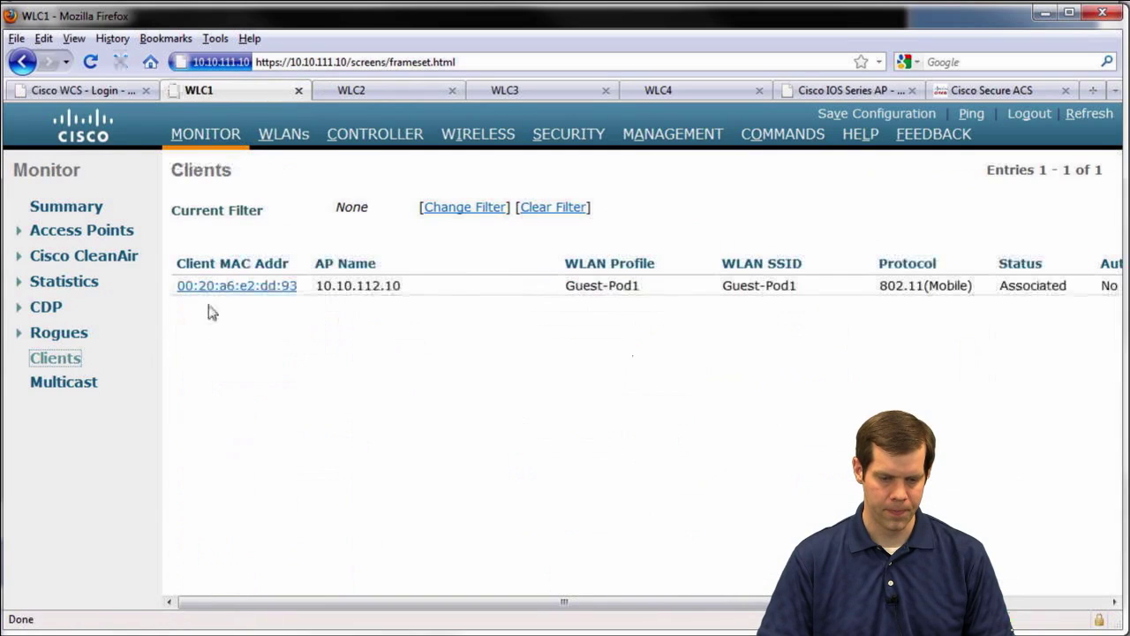
left_click(243, 287)
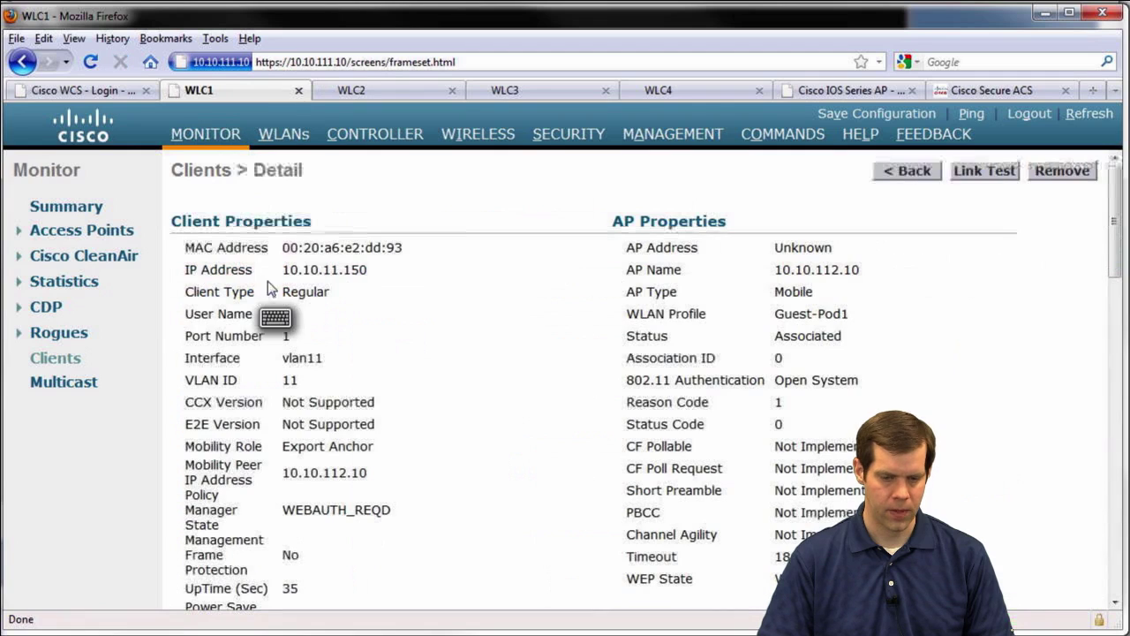
left_click(350, 90)
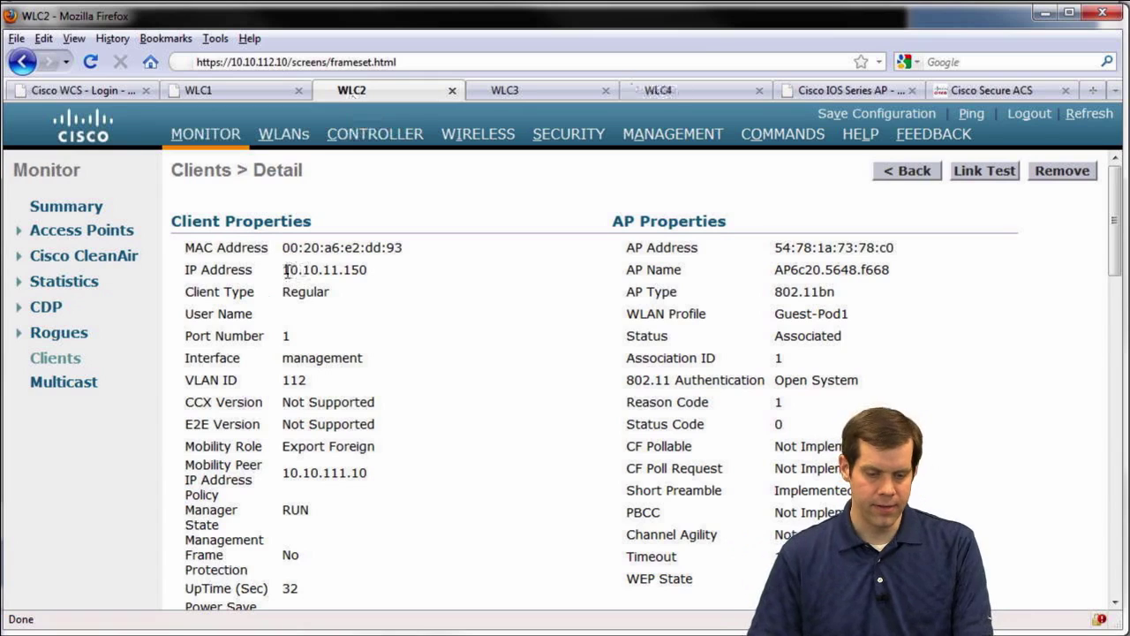
Highlight the client's IP 10.10.11.150, interface, Export Foreign role, peer 10.10.111.10 and RUN state
left_click_drag(286, 270, 370, 270)
left_click(369, 288)
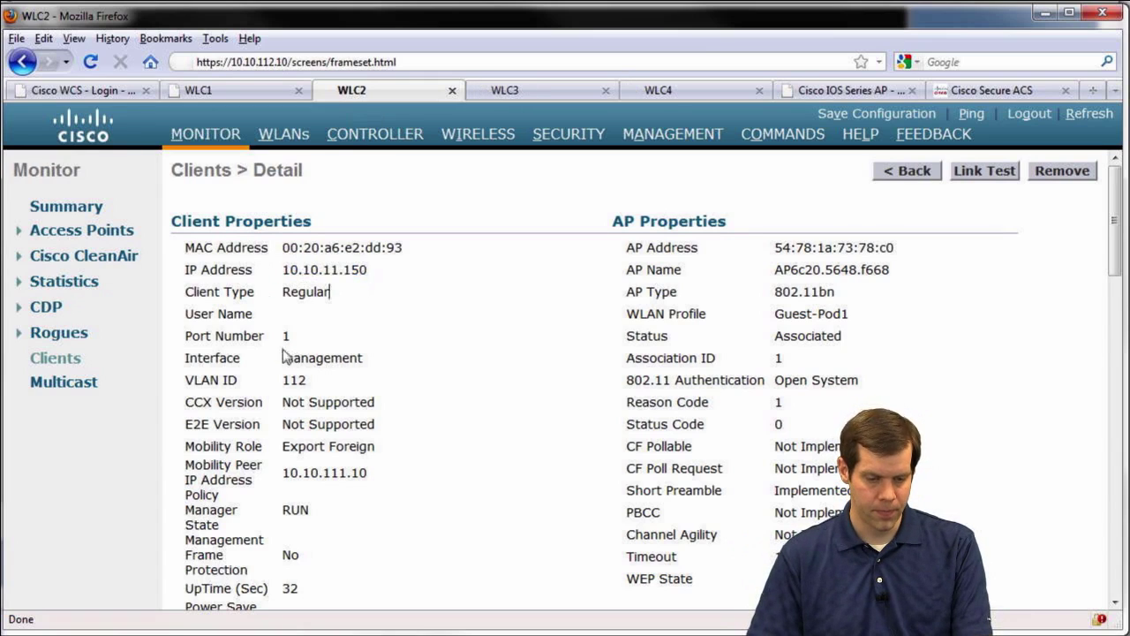
left_click_drag(284, 359, 409, 346)
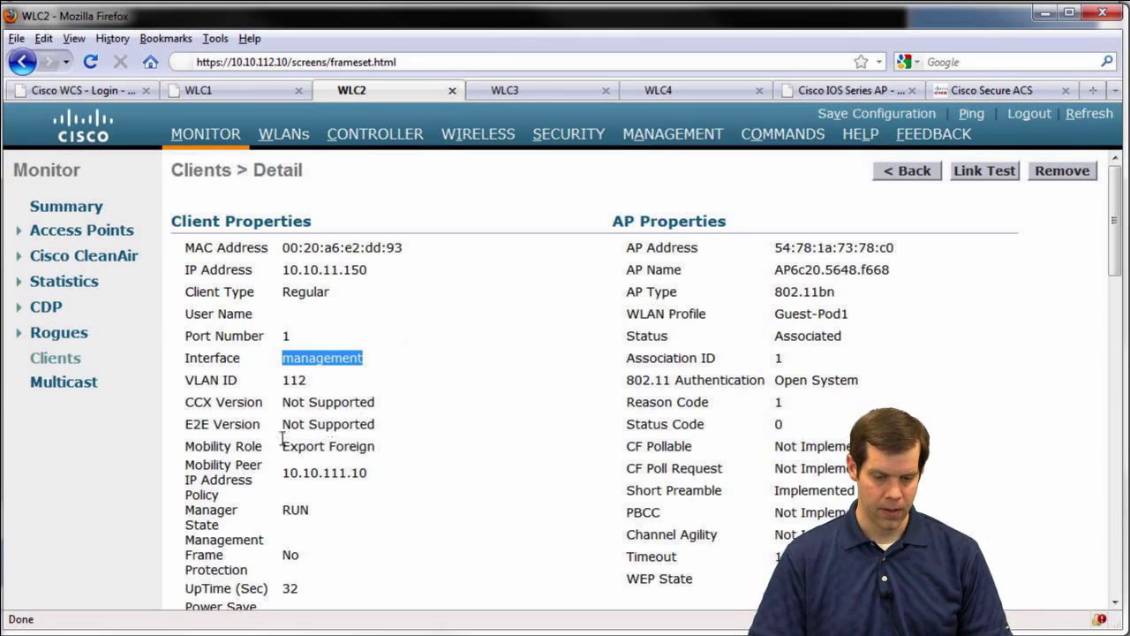
left_click_drag(282, 446, 449, 441)
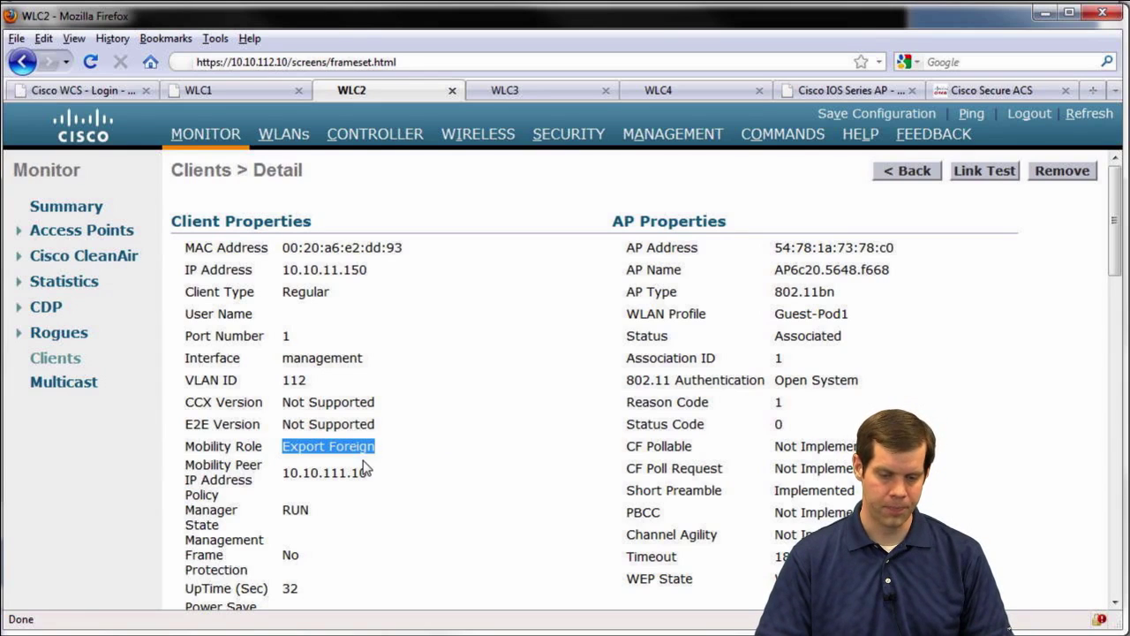
left_click_drag(369, 472, 285, 474)
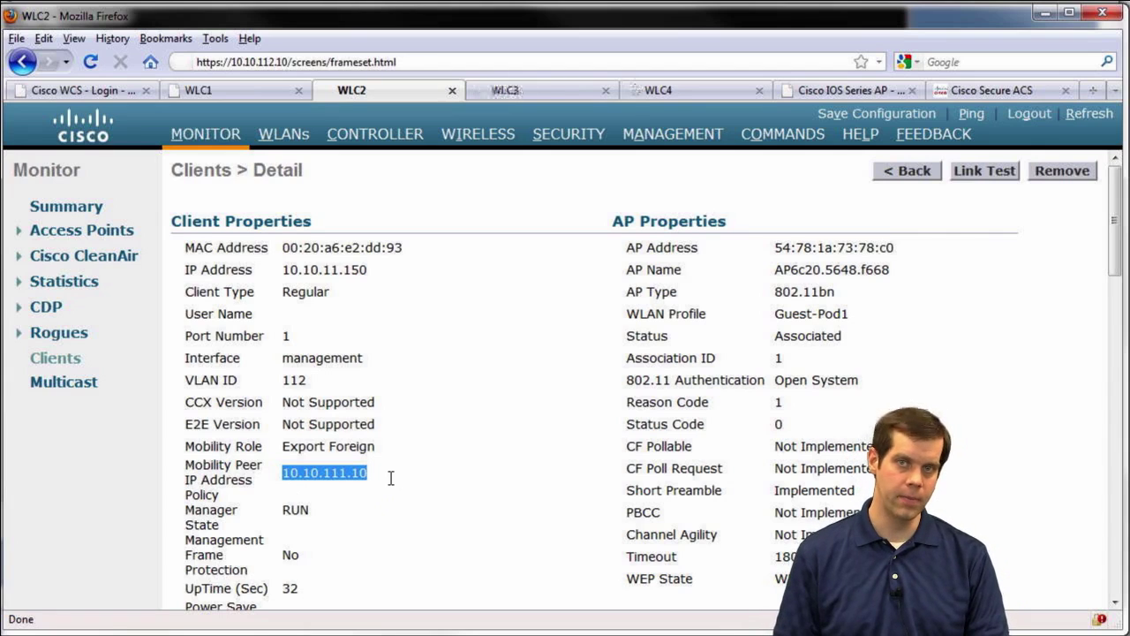
double_click(297, 510)
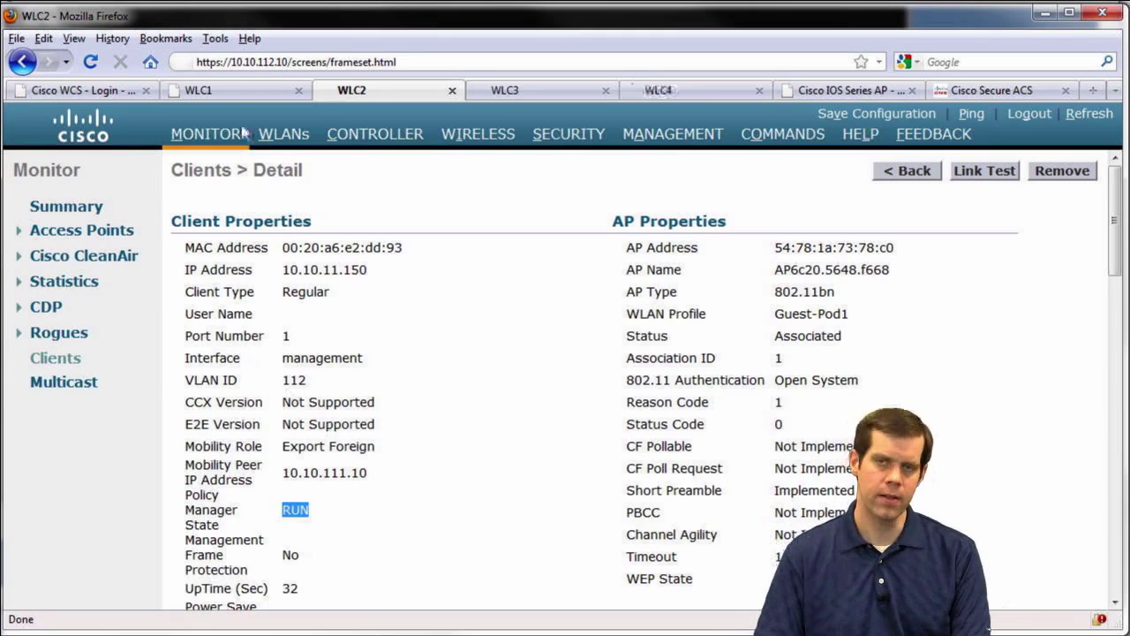
On WLC1's client details, highlight the MAC, vlan11, Export Anchor, peer 10.10.112.10 and WEBAUTH_REQD
left_click(240, 86)
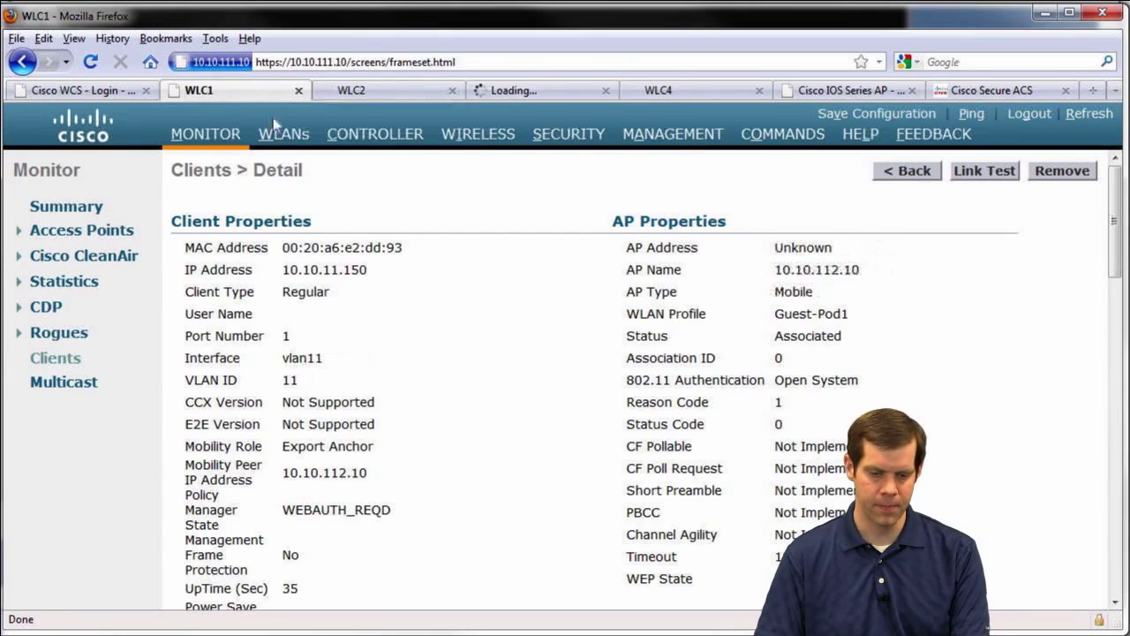
double_click(289, 247)
left_click_drag(289, 358, 343, 357)
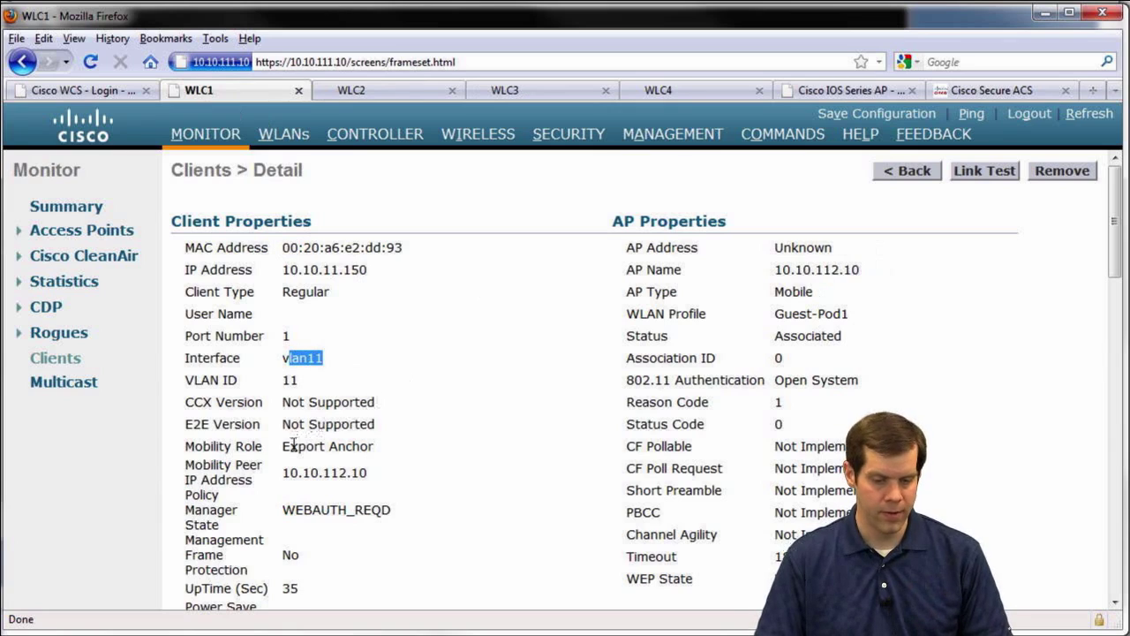
left_click_drag(283, 446, 382, 439)
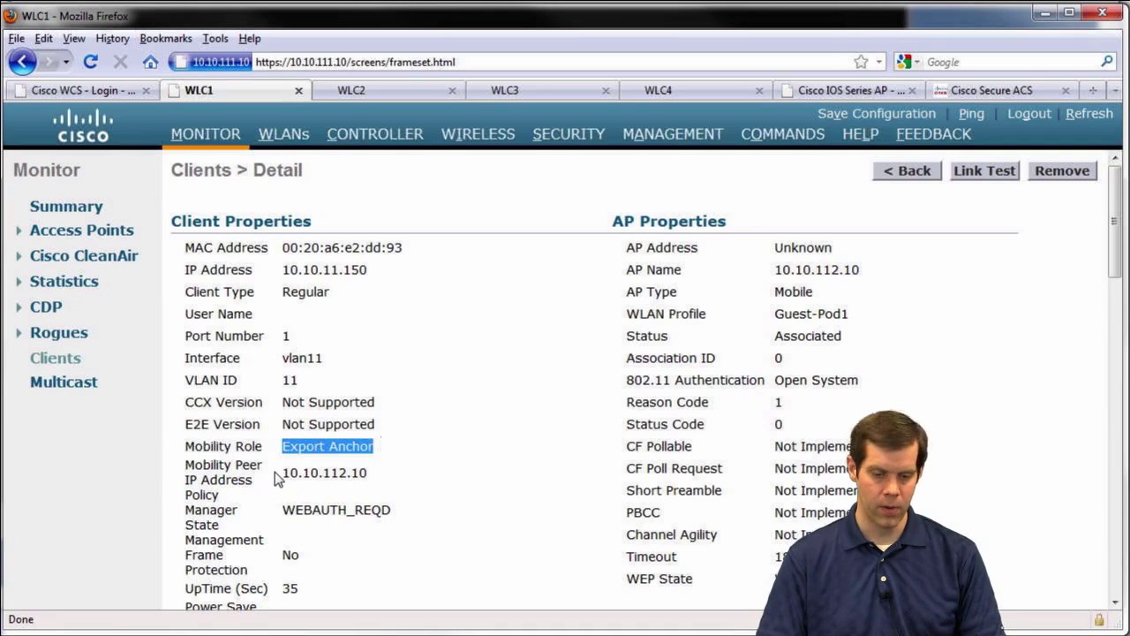
left_click_drag(276, 472, 391, 474)
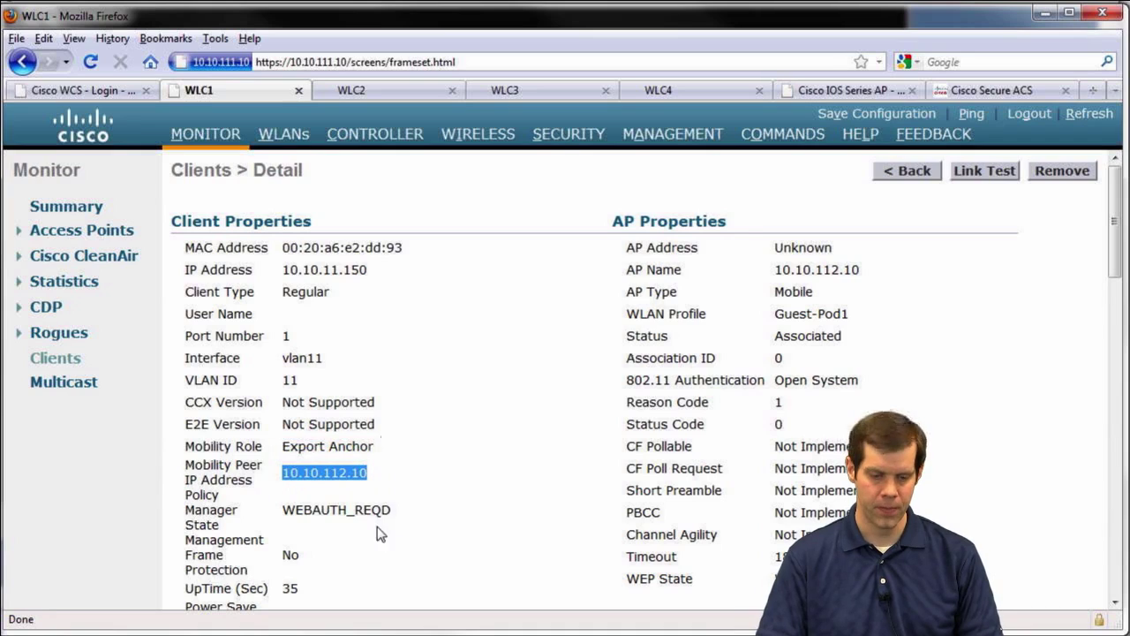
left_click_drag(395, 510, 276, 506)
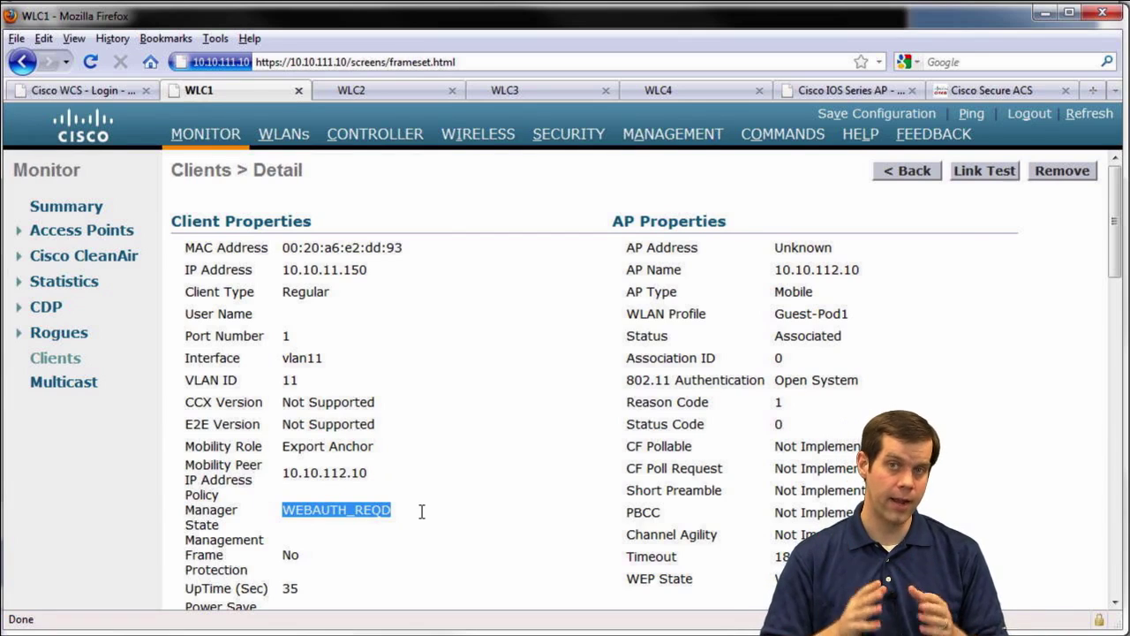
left_click(422, 512)
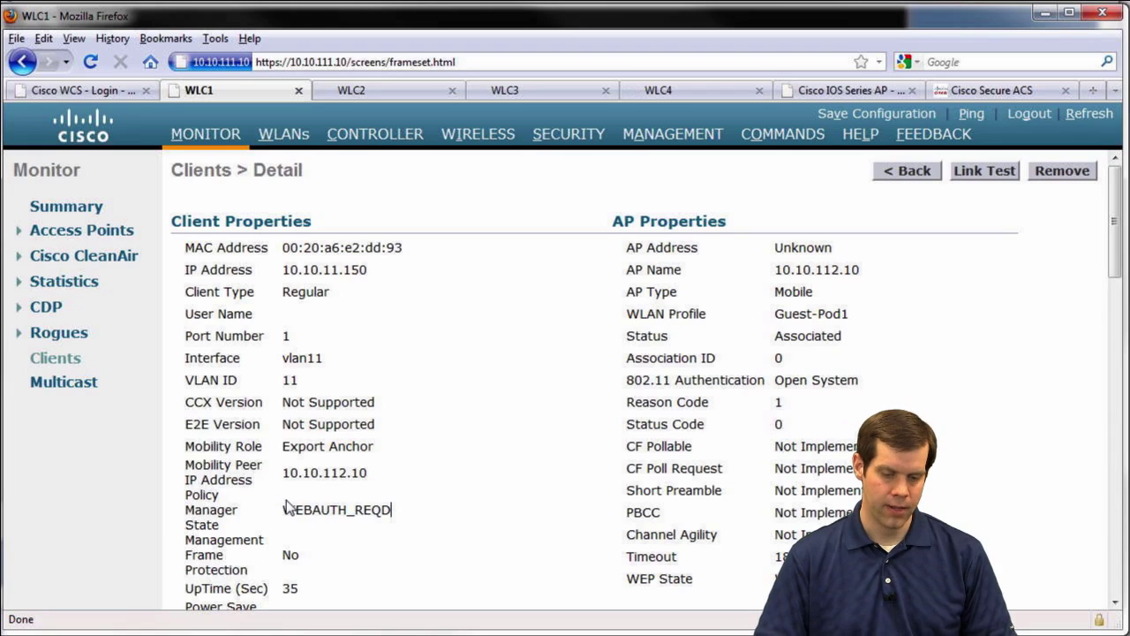
left_click_drag(284, 510, 400, 509)
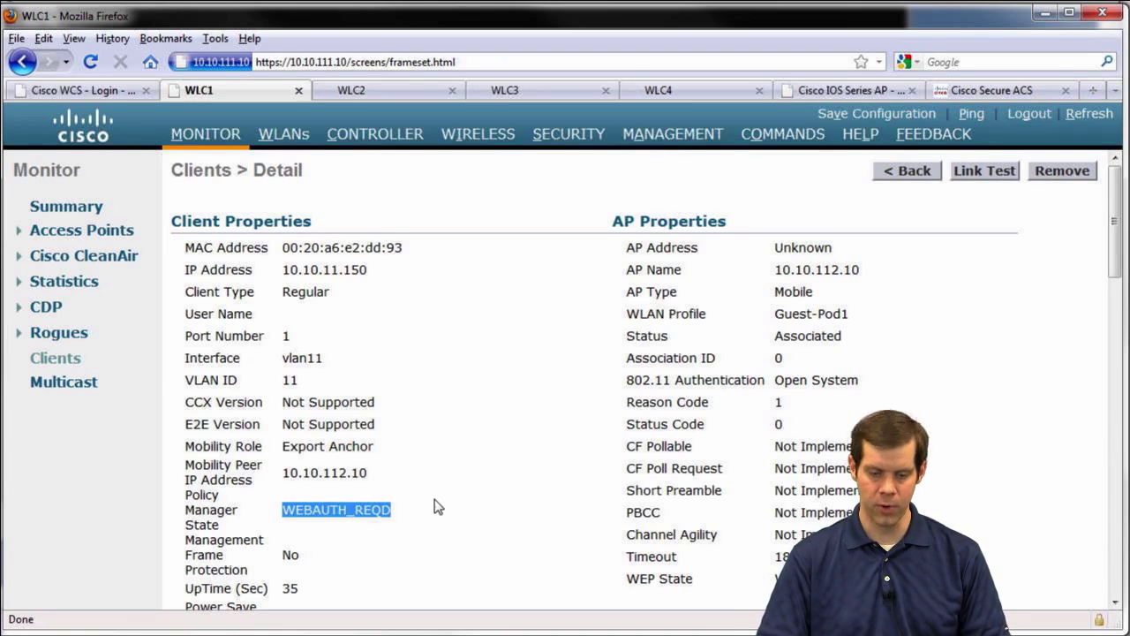
left_click(421, 509)
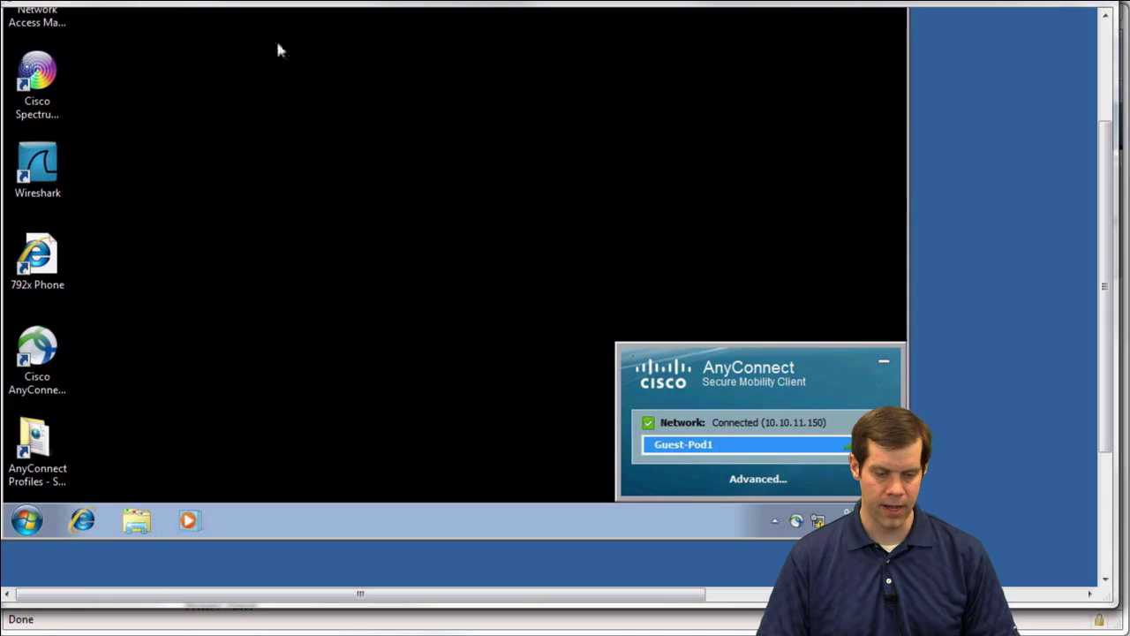
Launch Command Prompt, ping gateway 10.10.11.1 until it times out, then stop it
left_click(30, 521)
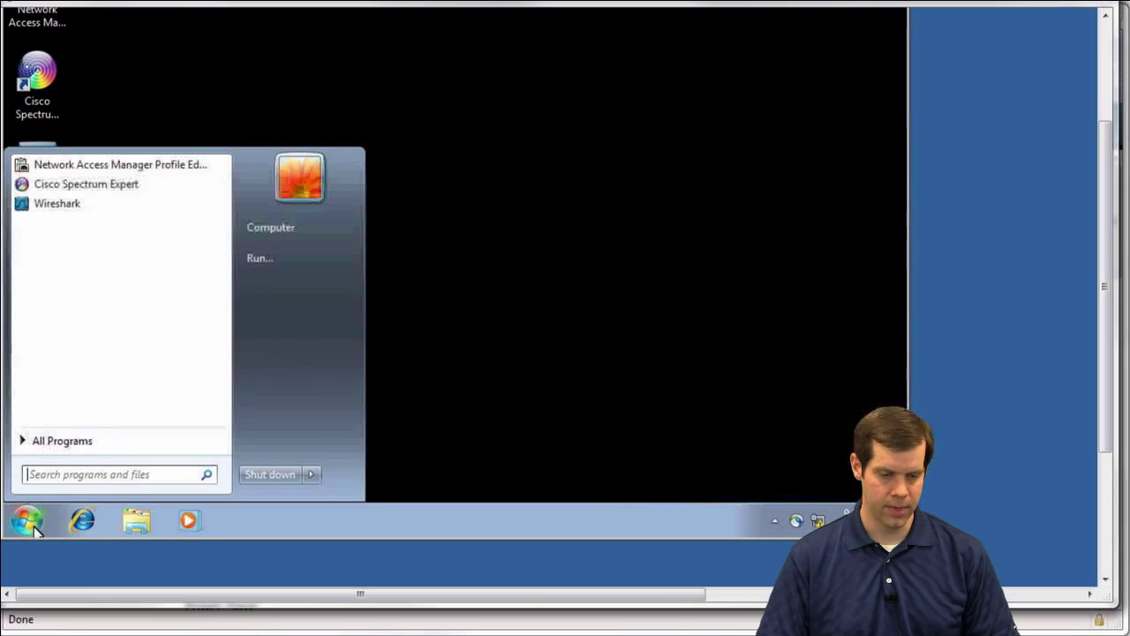
type("cmd")
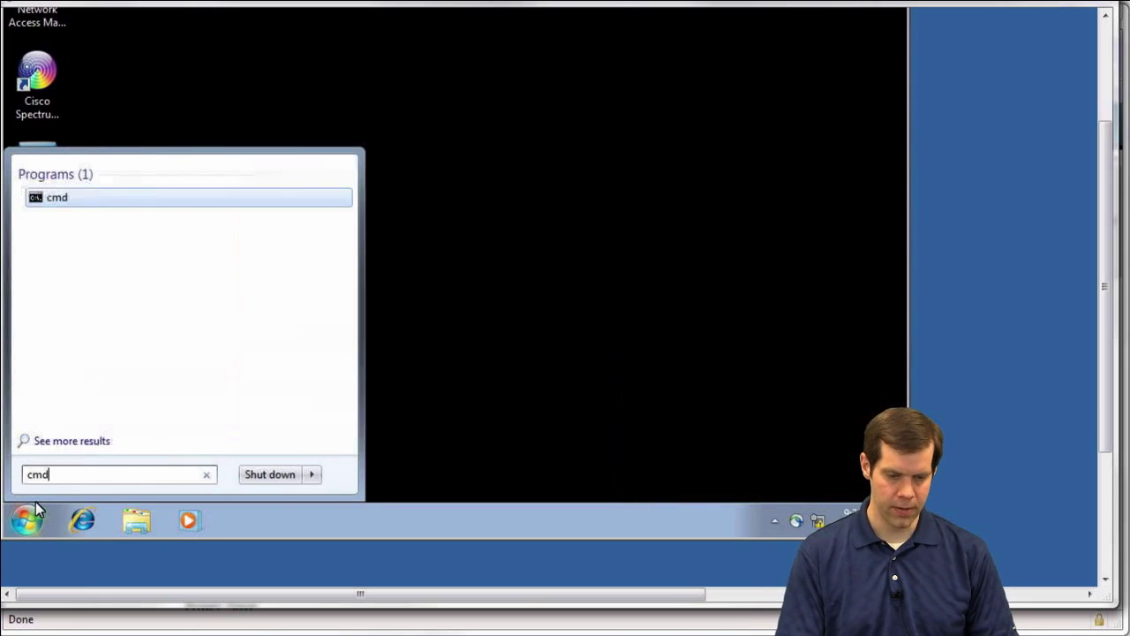
key("Return")
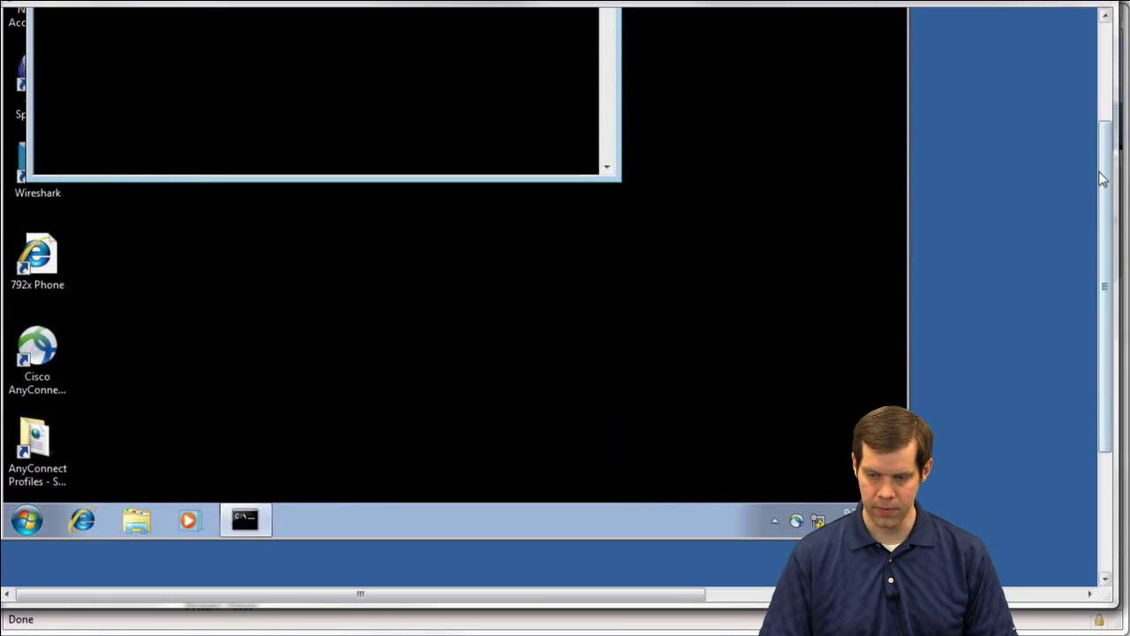
left_click_drag(1102, 179, 1090, 61)
type("ping 10.10.")
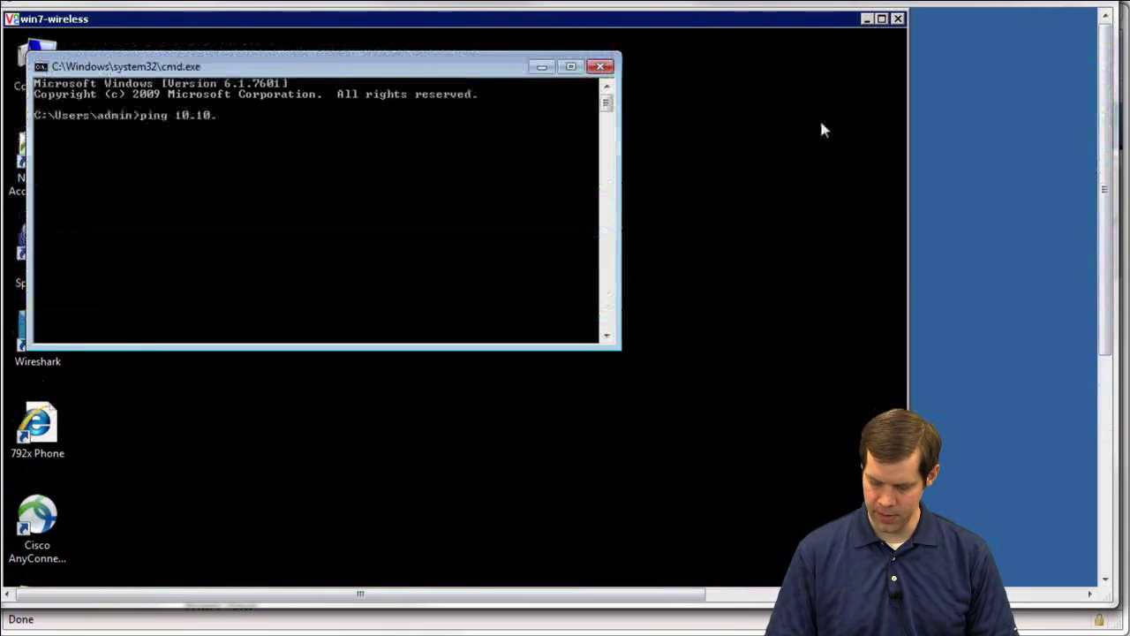
type("11.1")
key("Return")
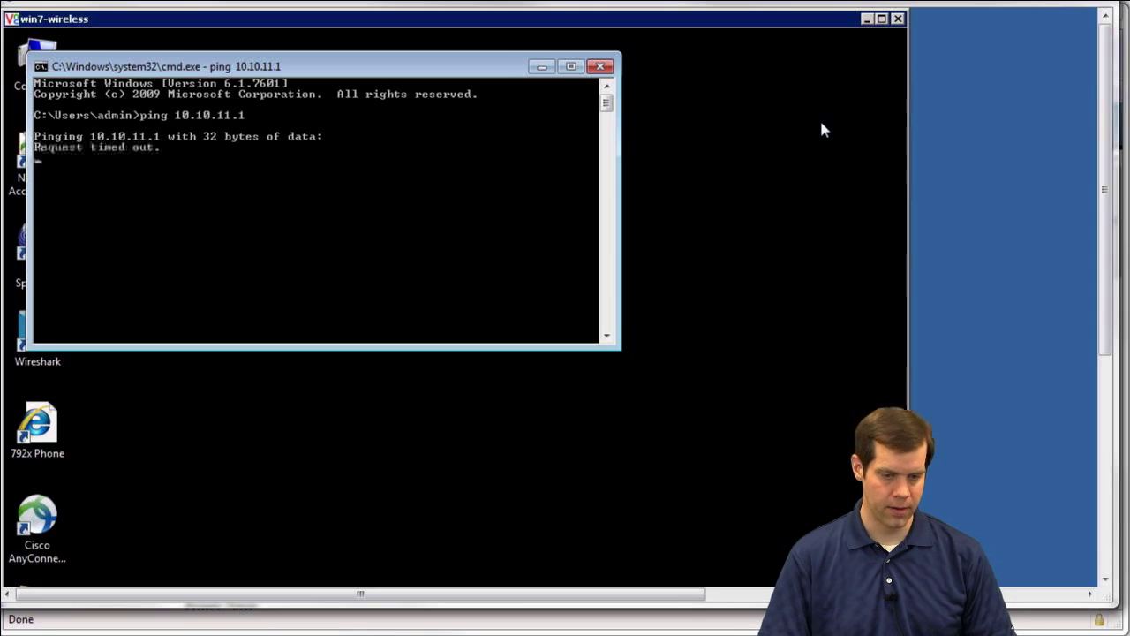
key("ctrl+c")
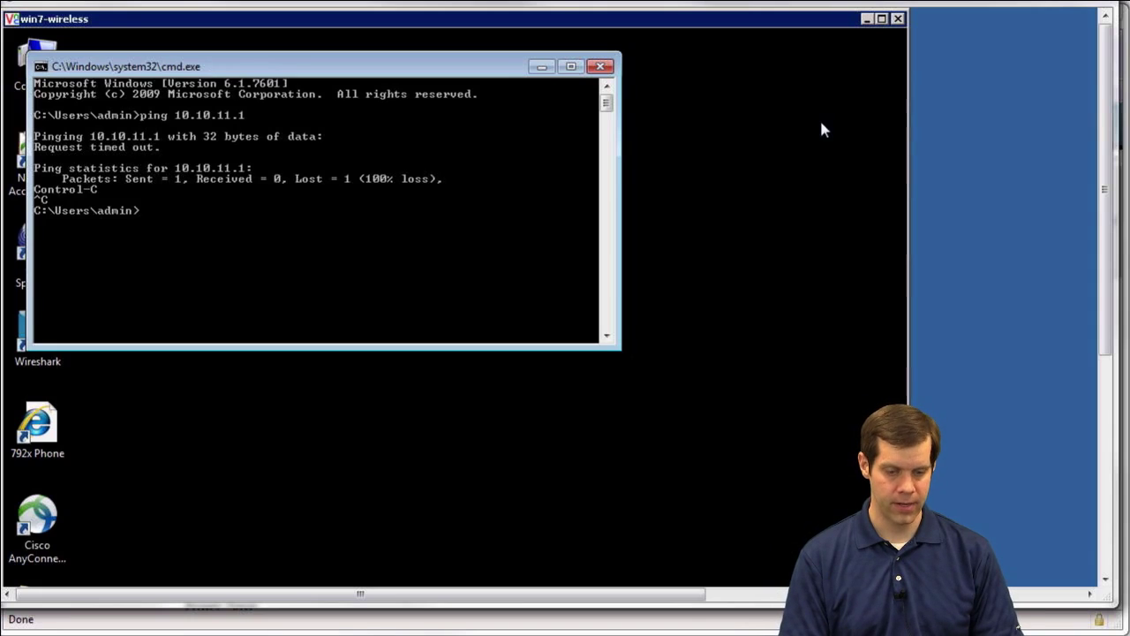
Start nslookup and look up the short name cisco-capwap-controller, correcting a misspelling
type("ns")
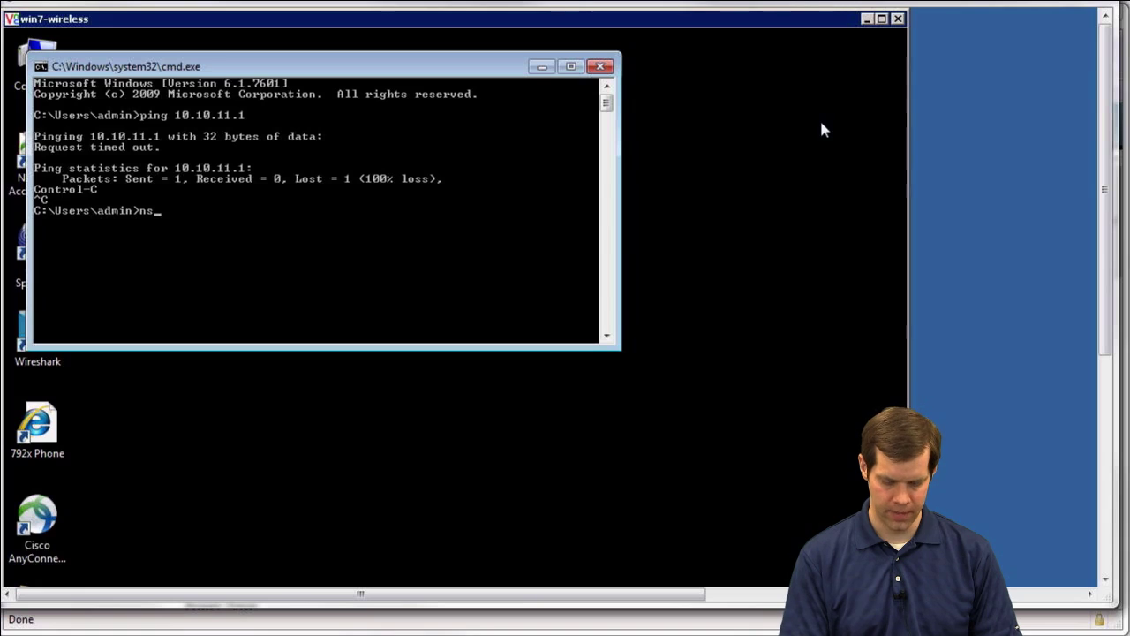
type("lookup")
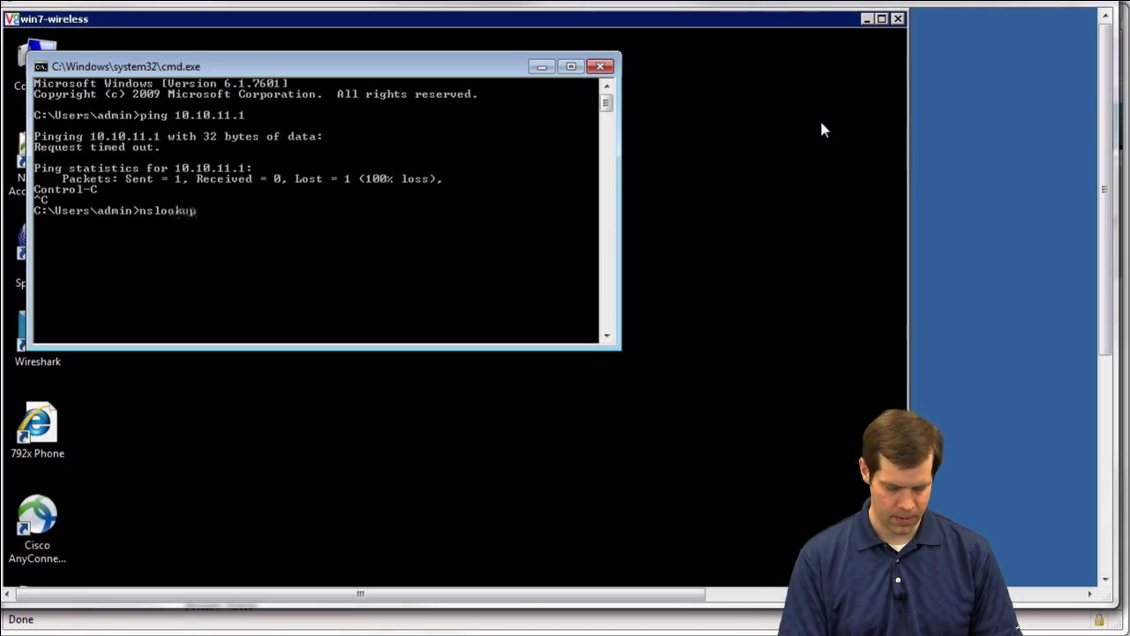
key("Return")
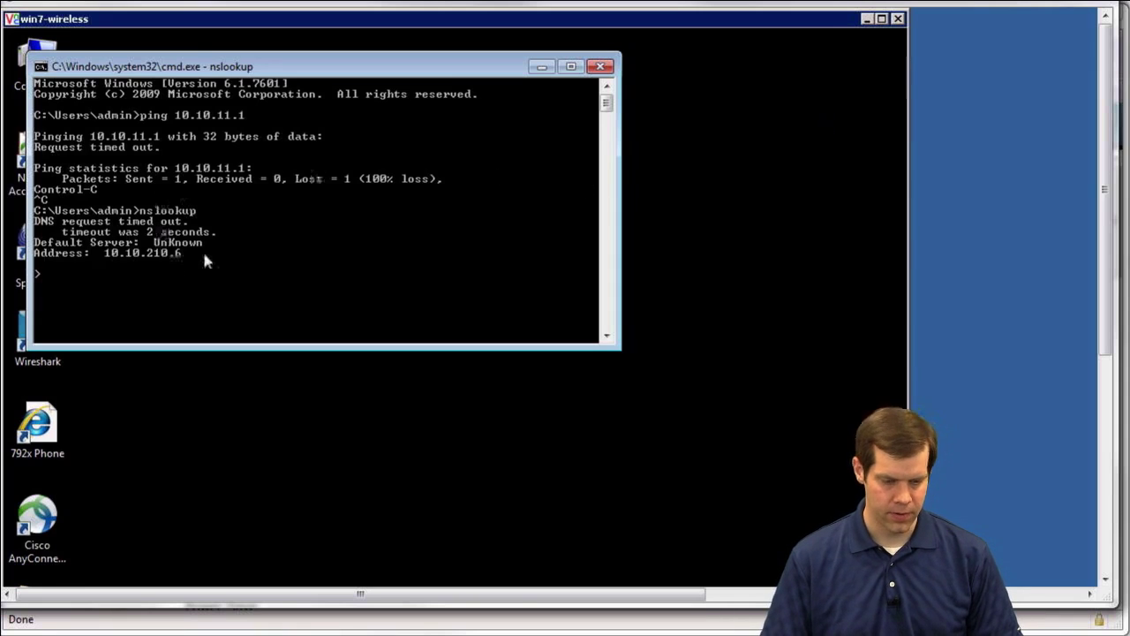
type("nslo")
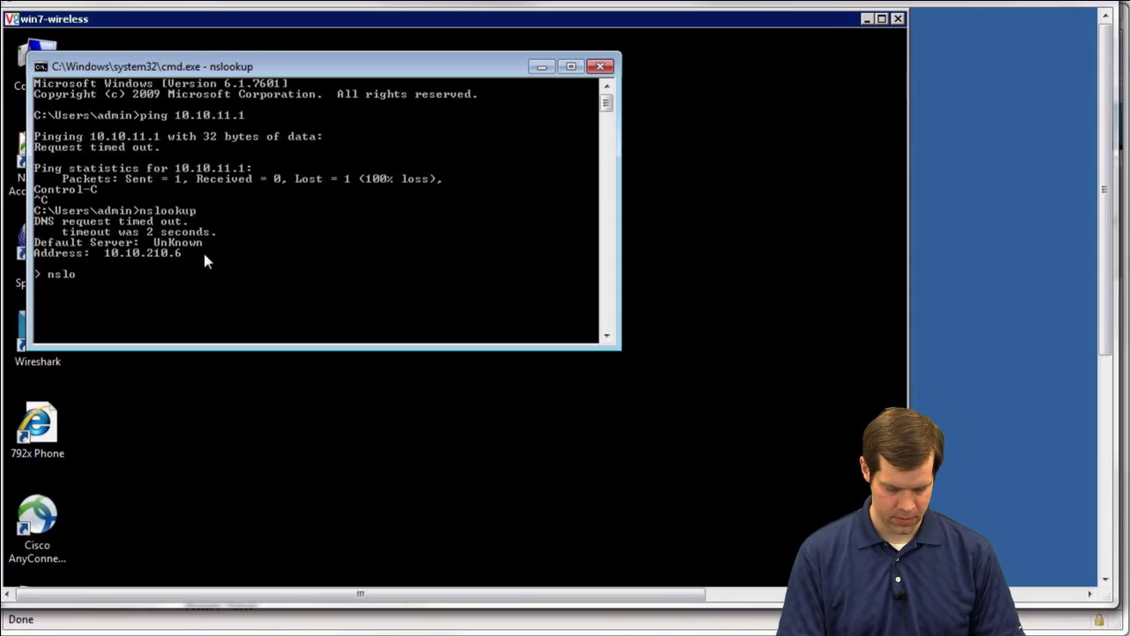
type("okup cisc-")
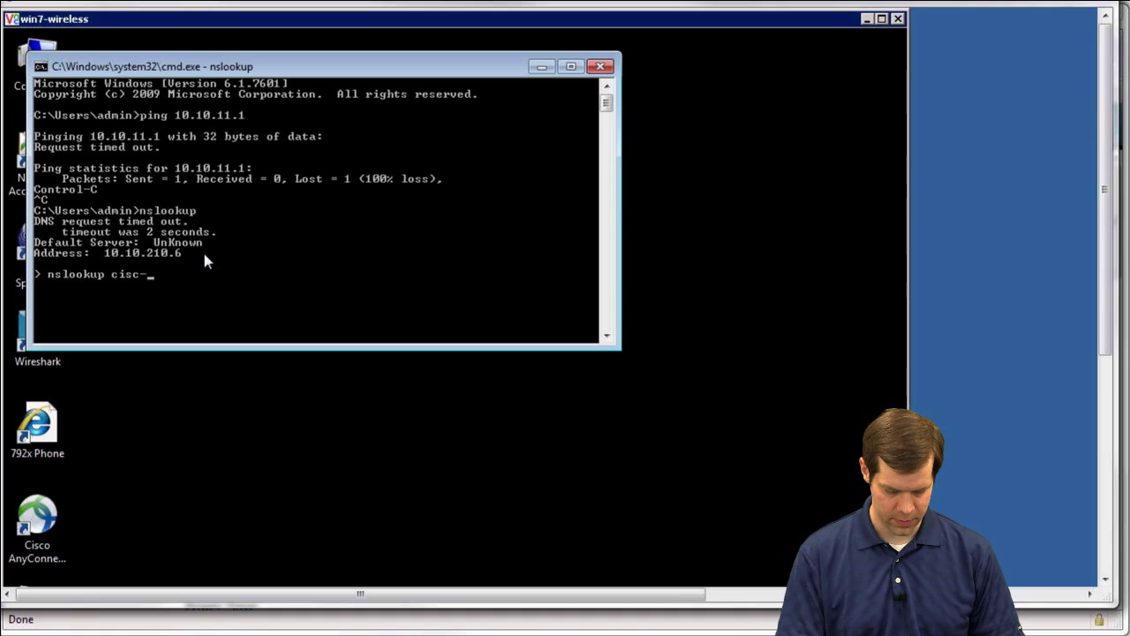
type("capwap-controller")
key("Return")
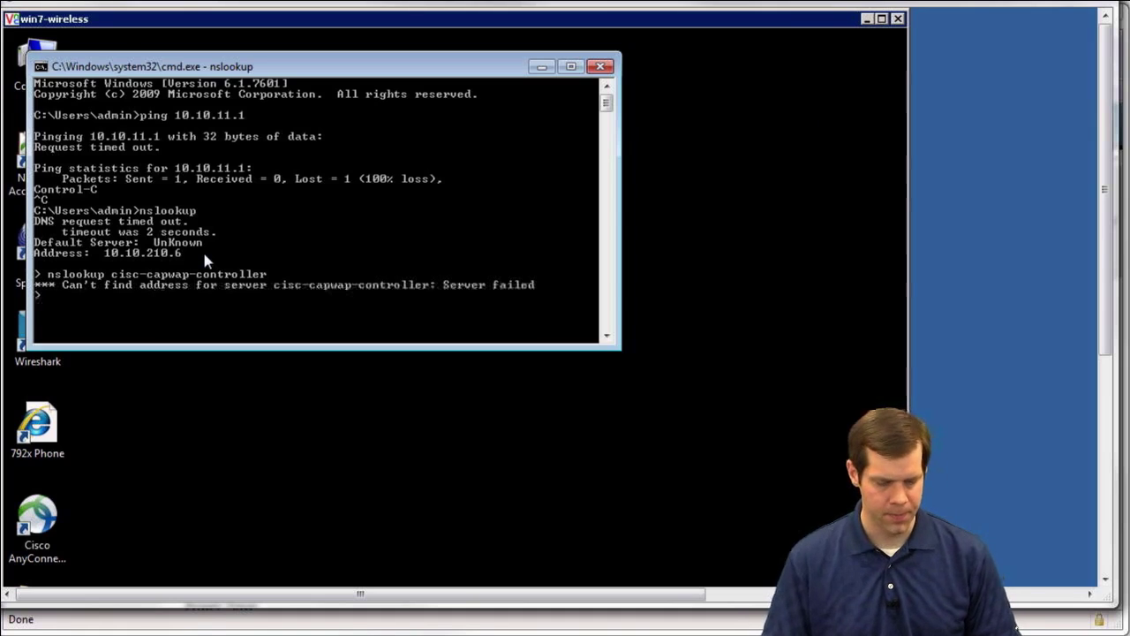
key("Up")
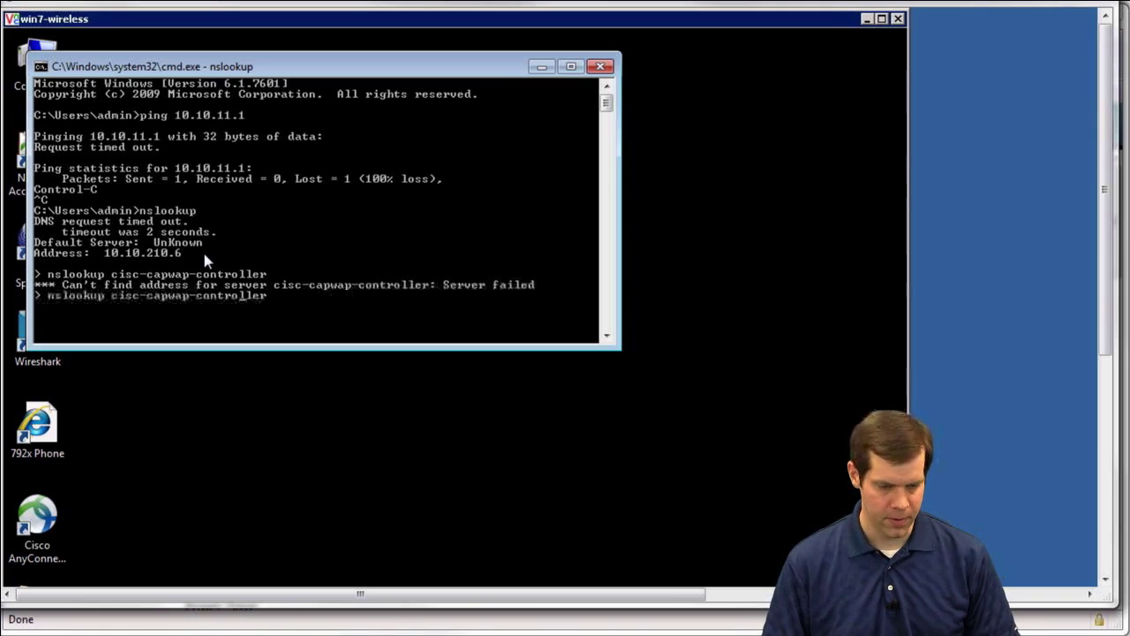
key("Left")
key("Left")
key("Left")
key("Left")
key("Left")
key("Left")
key("Left")
key("Left")
key("Left")
key("Left")
key("Left")
key("Left")
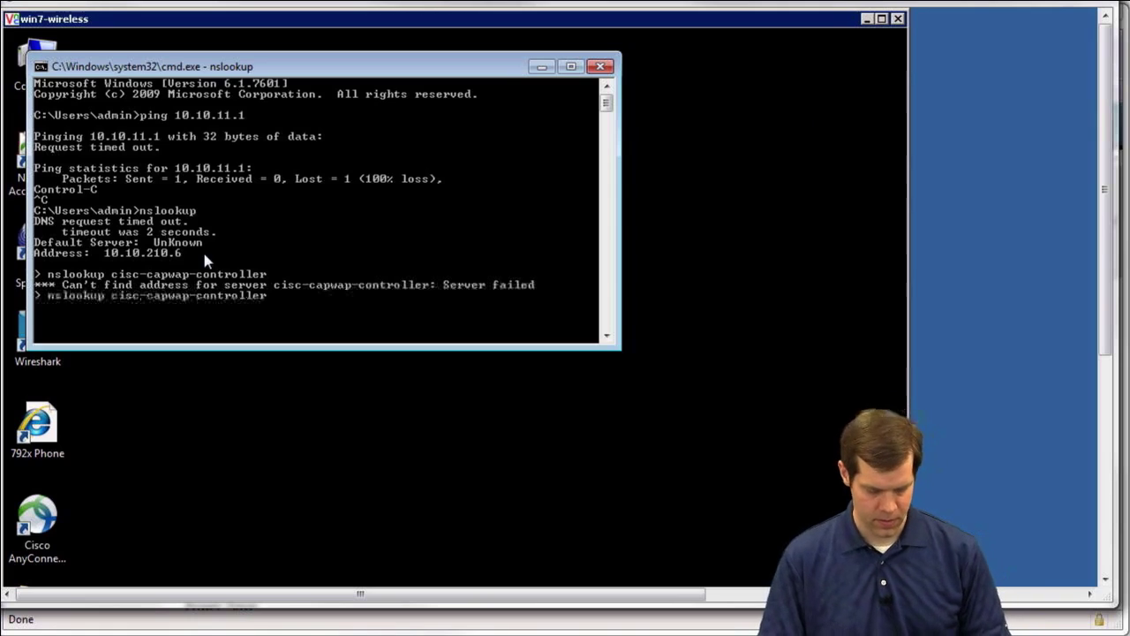
type("o")
key("Return")
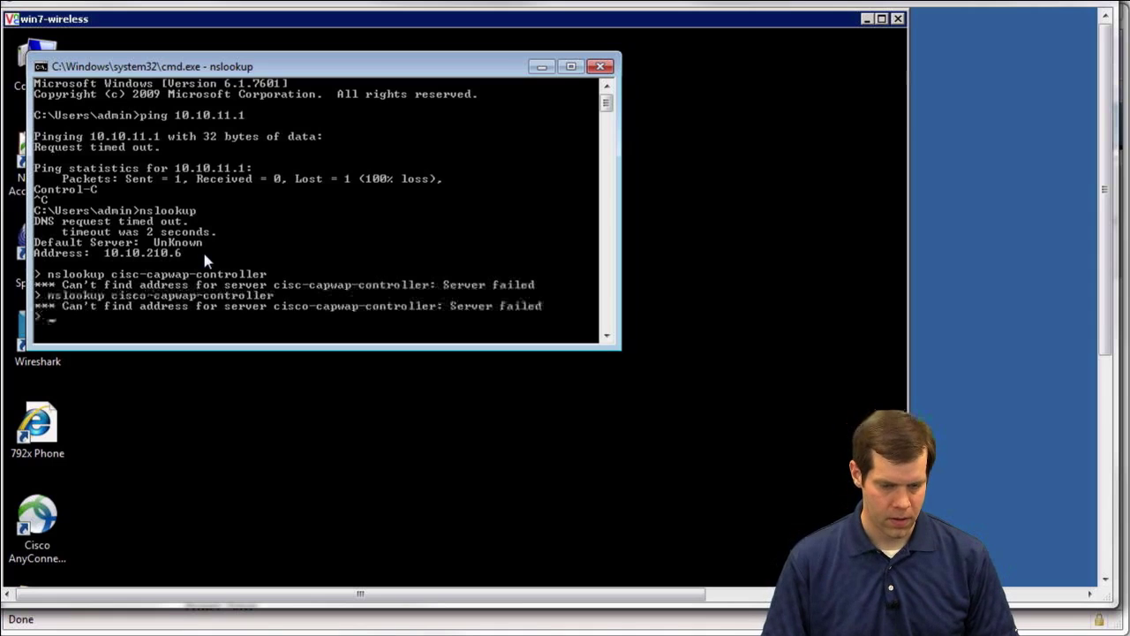
Look up the full name cisco-capwap-controller.proctorlabs.com in nslookup
key("Up")
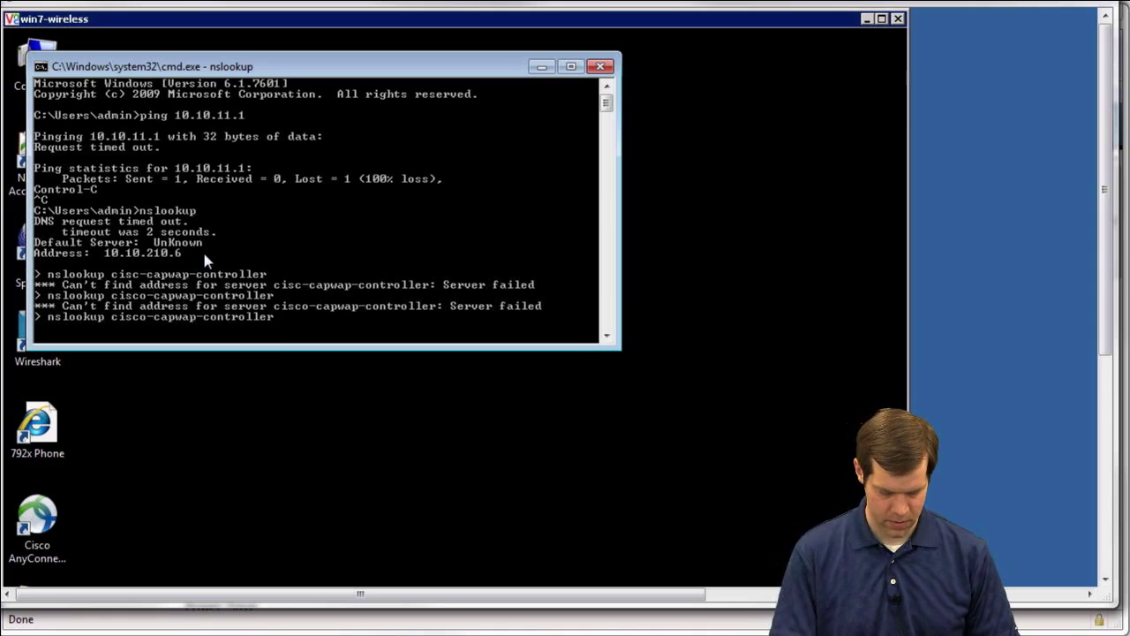
type(".proctorlabs.com")
key("Return")
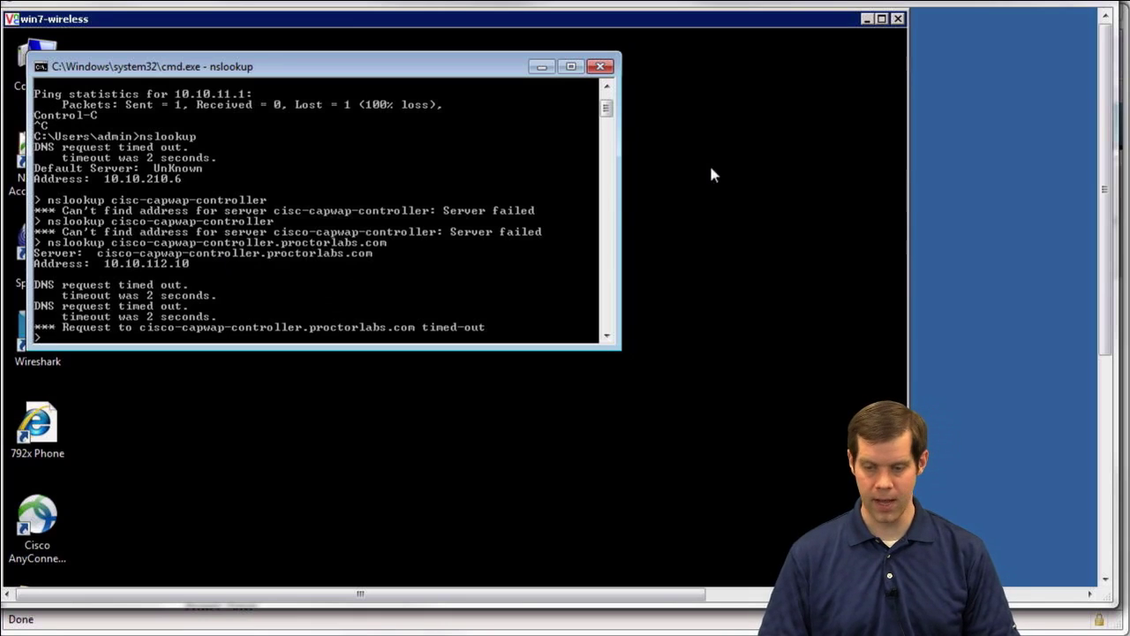
left_click(734, 157)
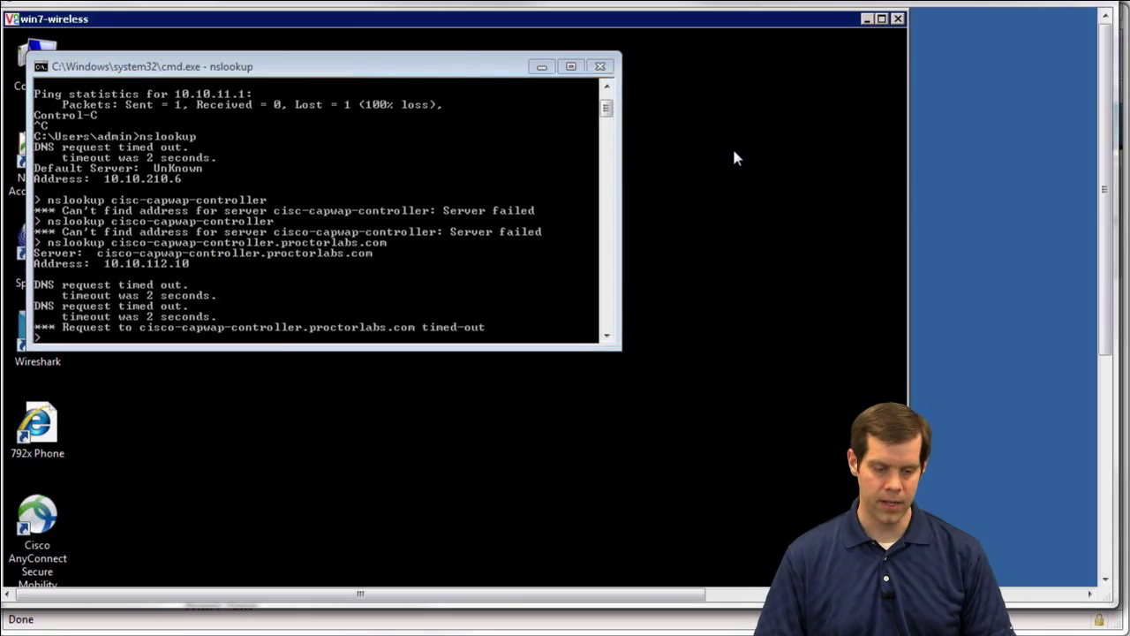
scroll(1104, 292, "down", 3)
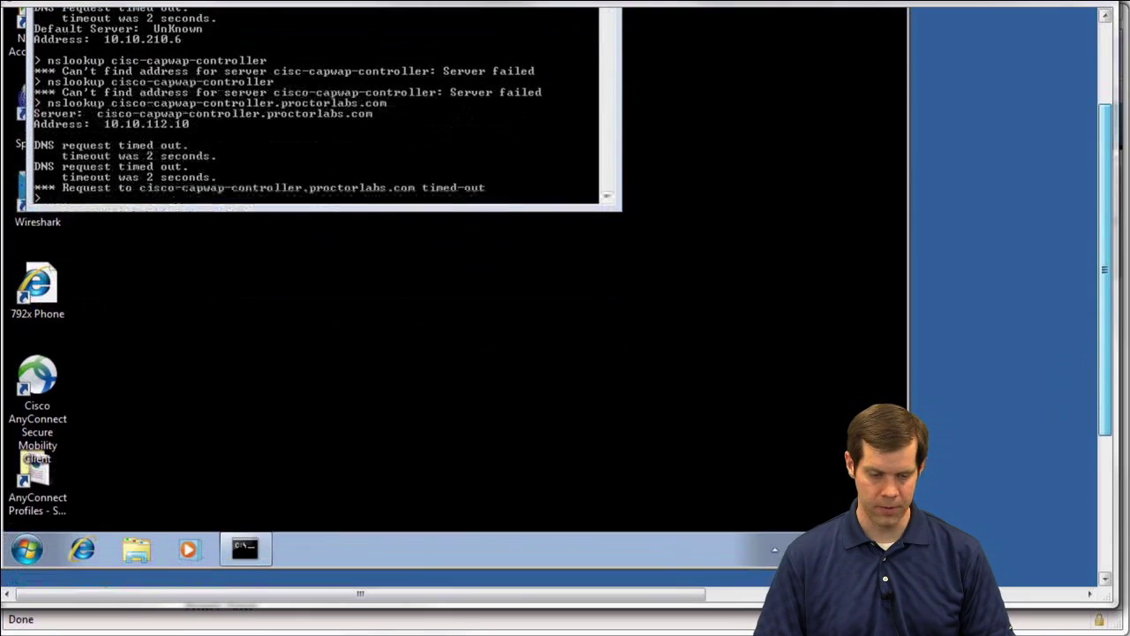
left_click(100, 543)
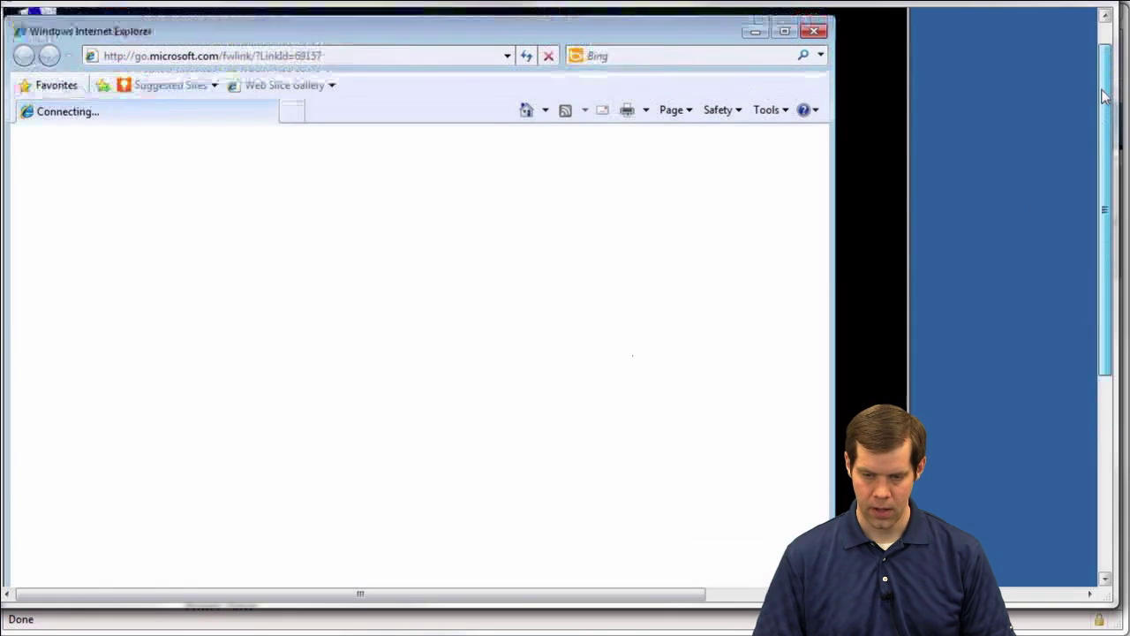
scroll(1102, 88, "up", 3)
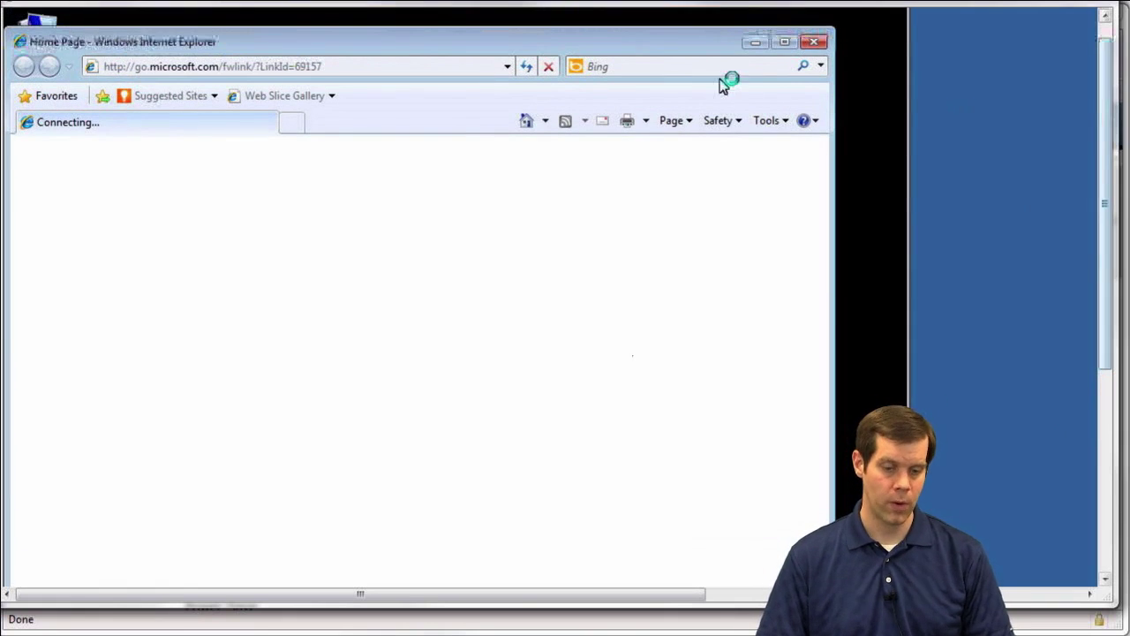
left_click(164, 69)
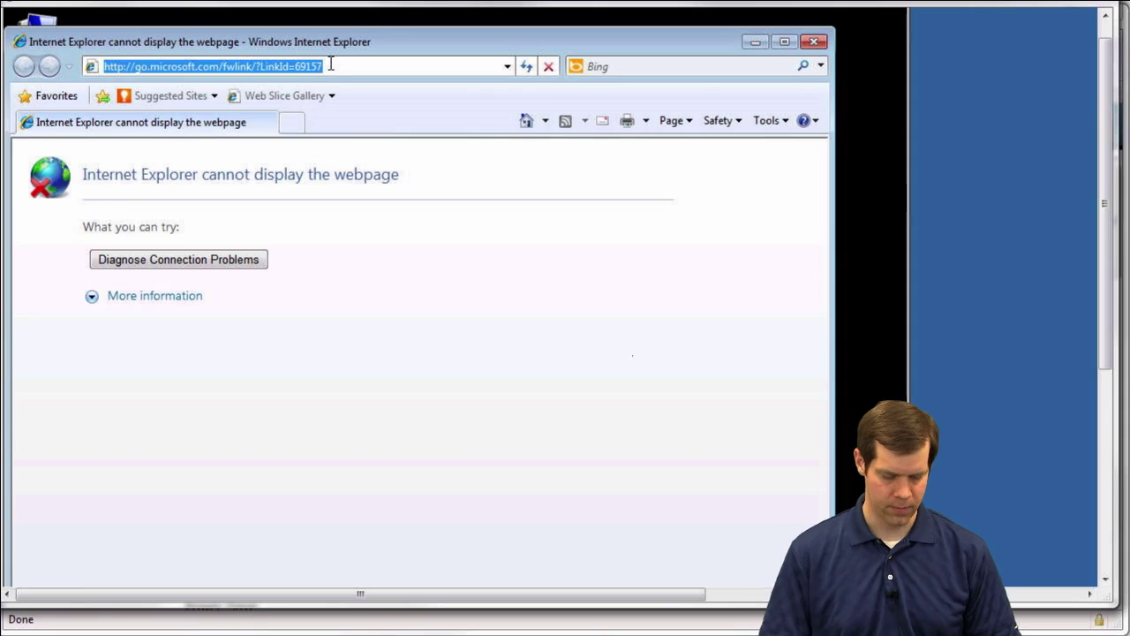
type("http://cisco-capwap-controller")
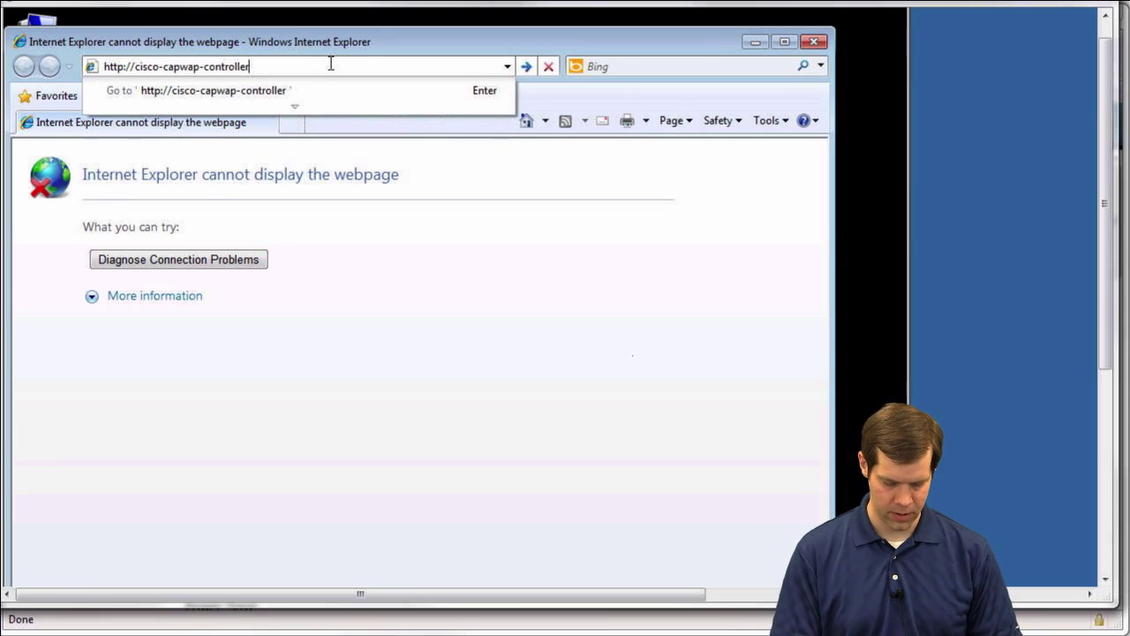
type(".proctorlabs.com")
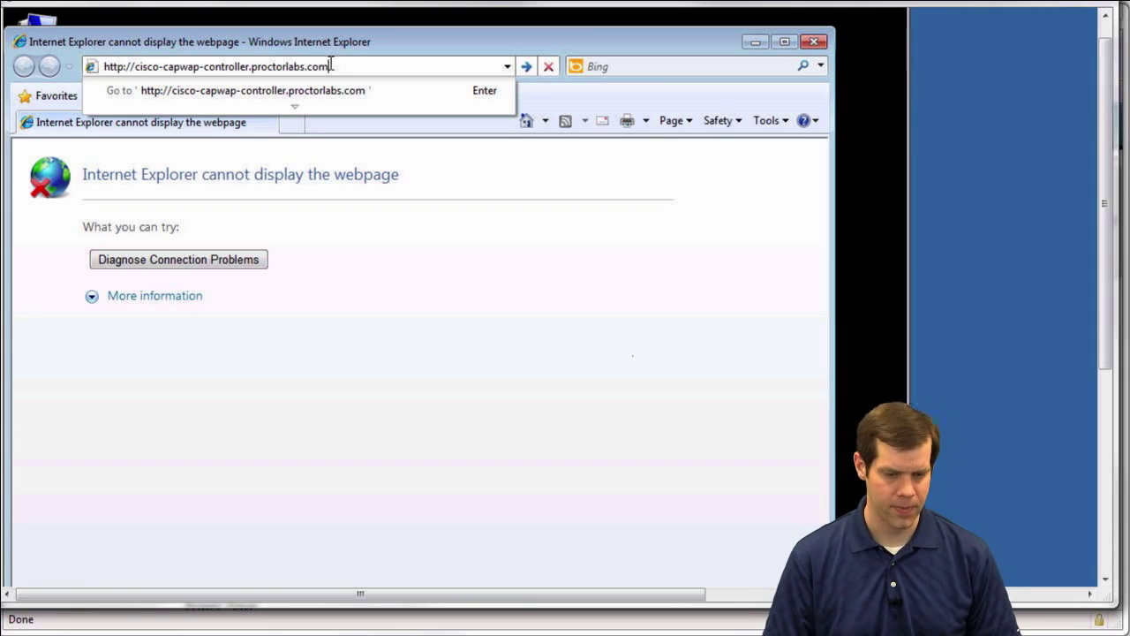
Load the controller's web address and proceed past the certificate warning
key("Return")
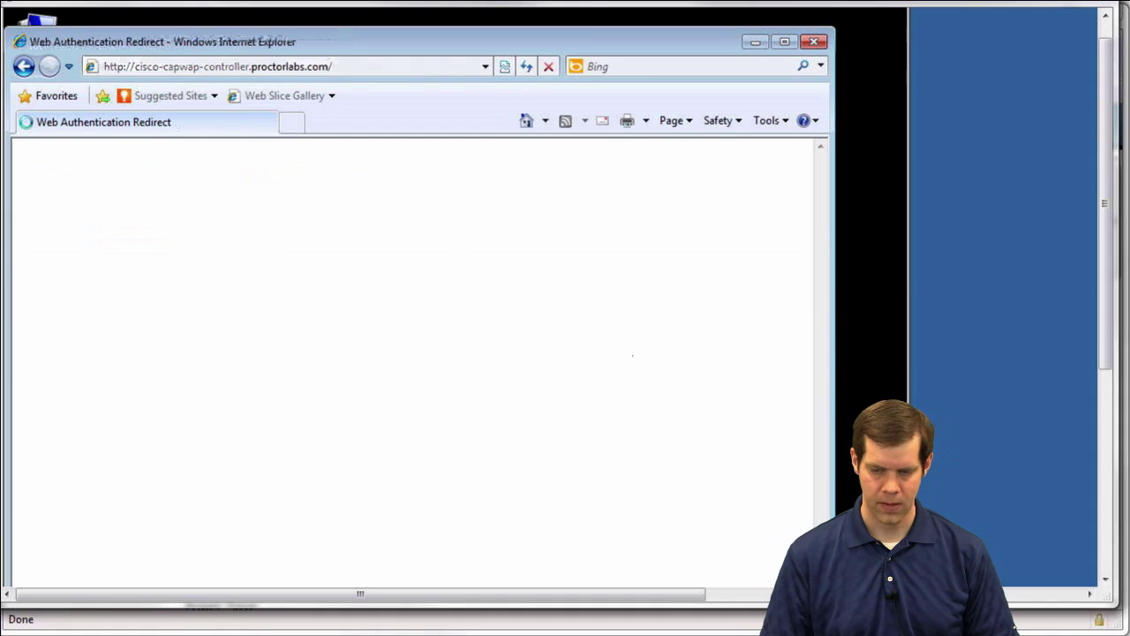
scroll(419, 353, "down", 1)
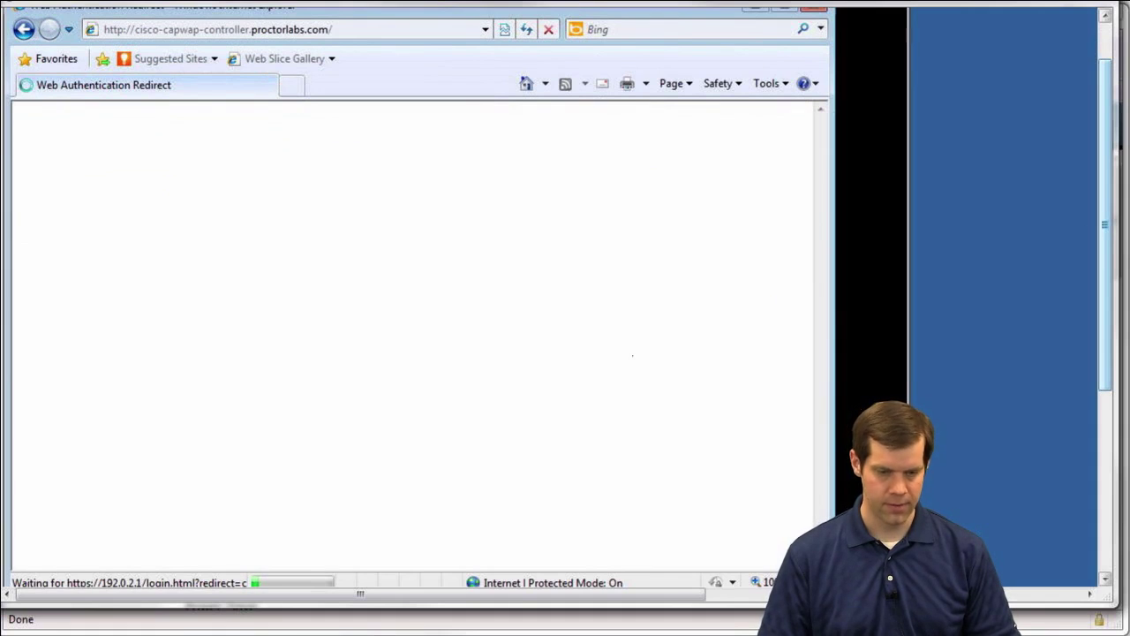
scroll(622, 113, "up", 1)
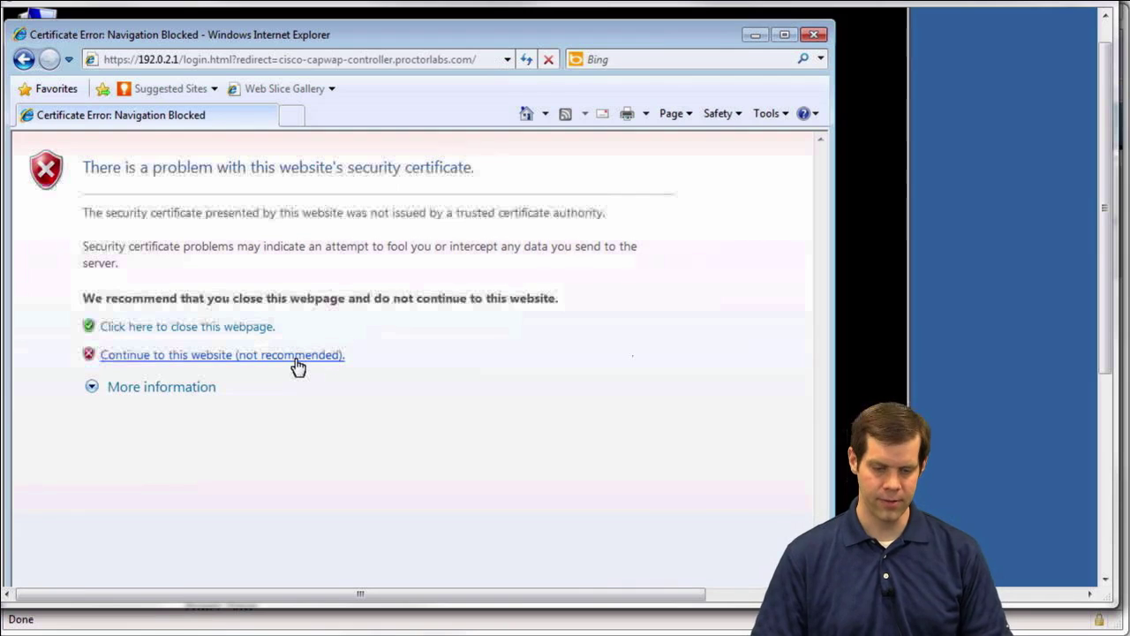
left_click(296, 360)
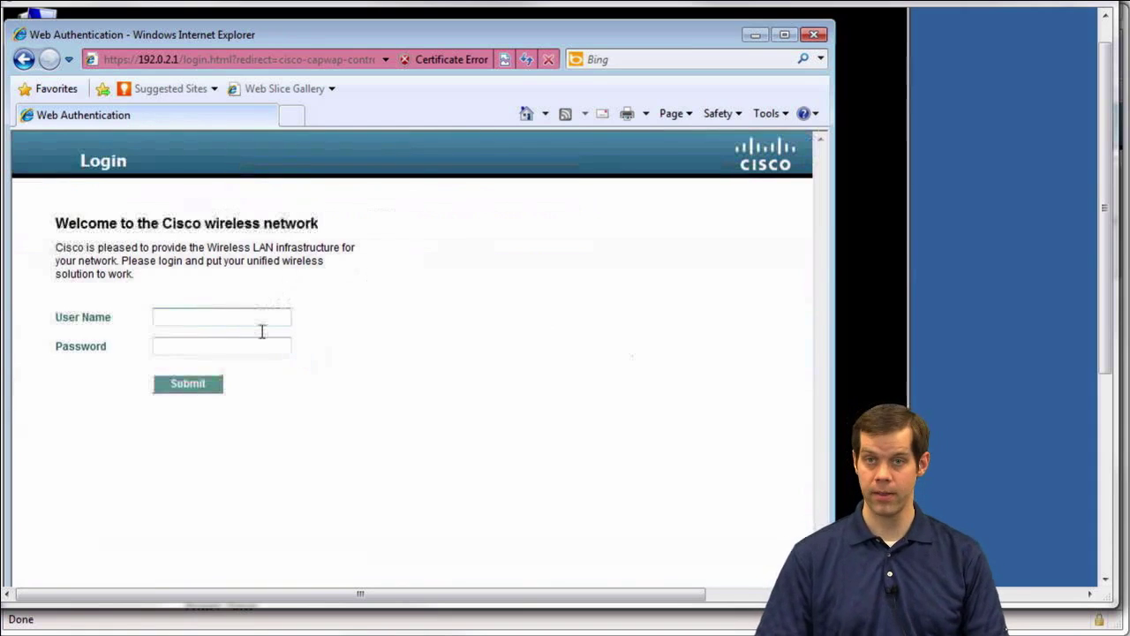
Log in to web authentication as user 'guest' with the guest password
left_click(195, 318)
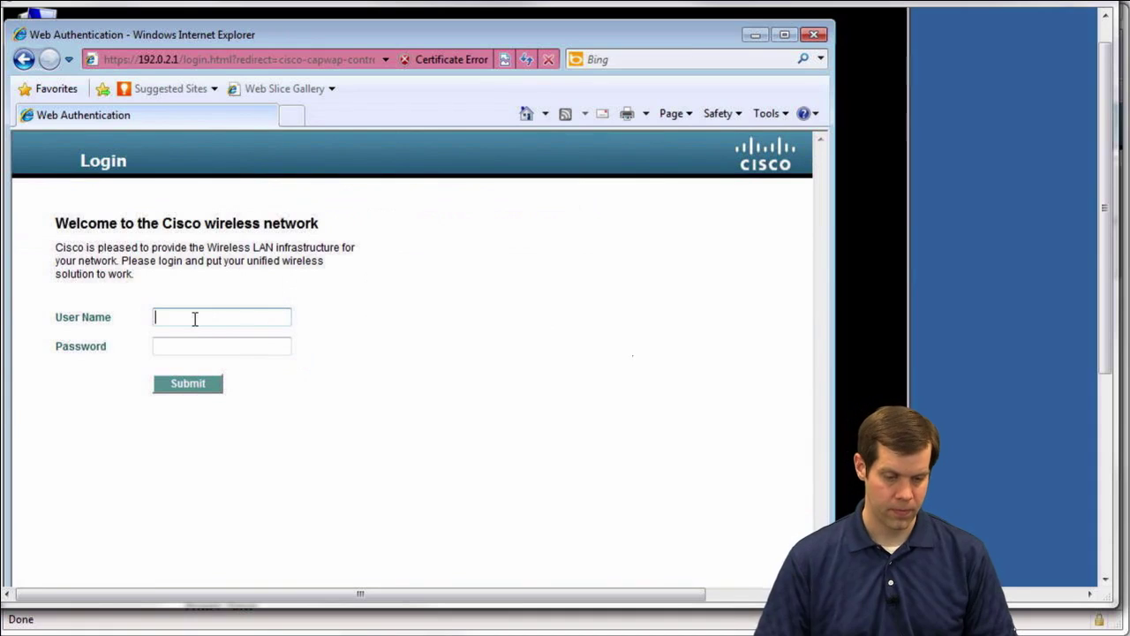
type("guest")
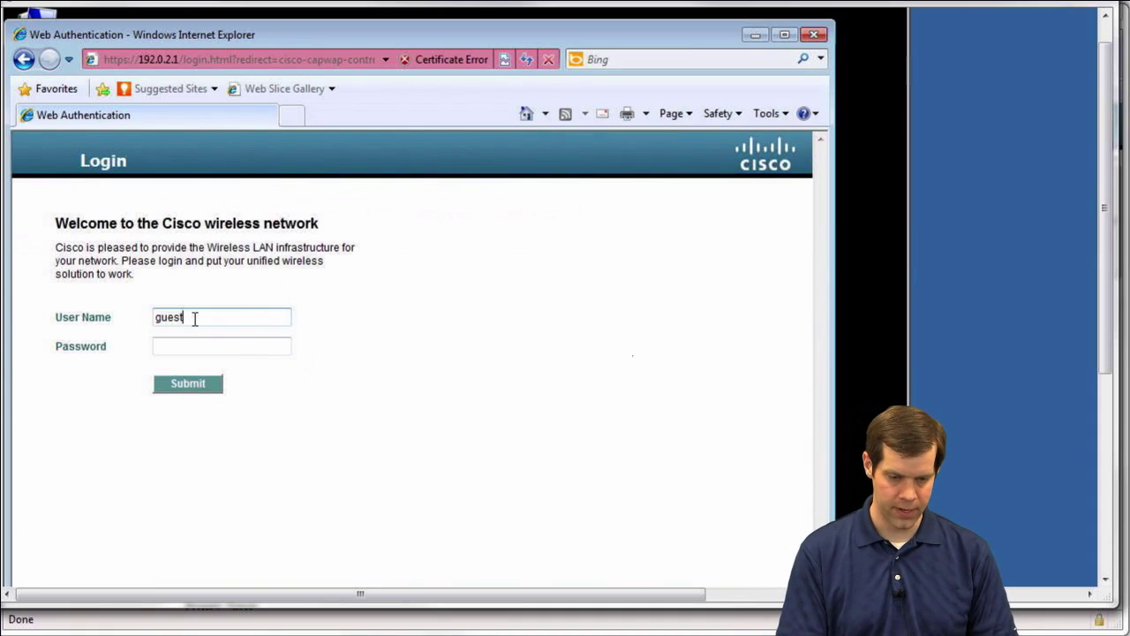
key("Tab")
type("guest")
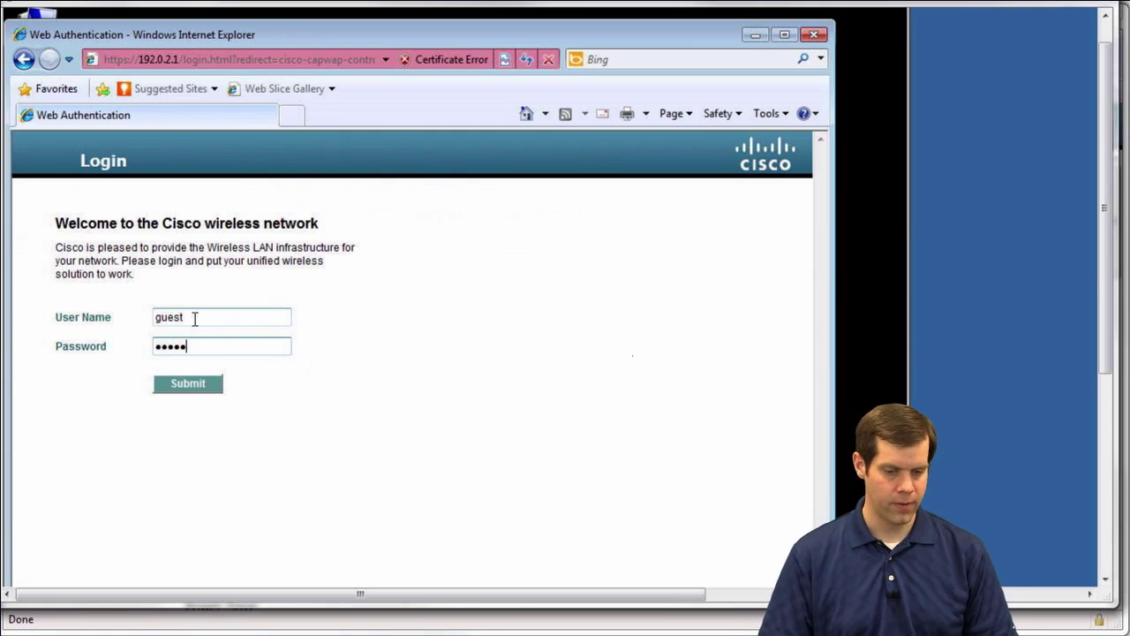
left_click(196, 383)
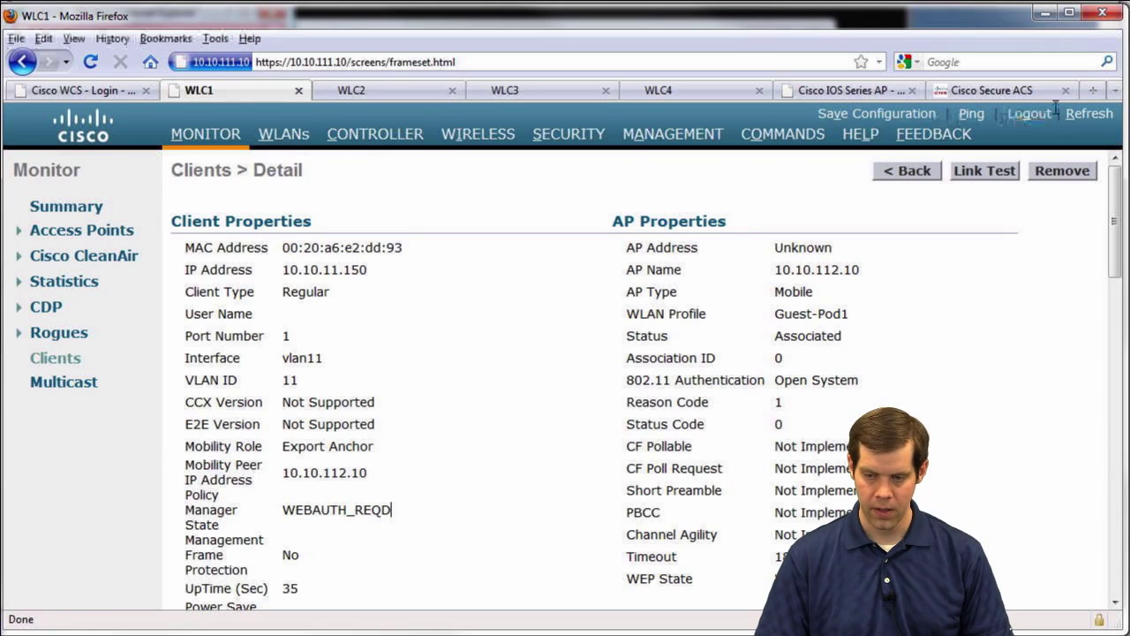
Refresh WLC1's client detail and confirm Policy Manager State reads RUN
left_click(1089, 113)
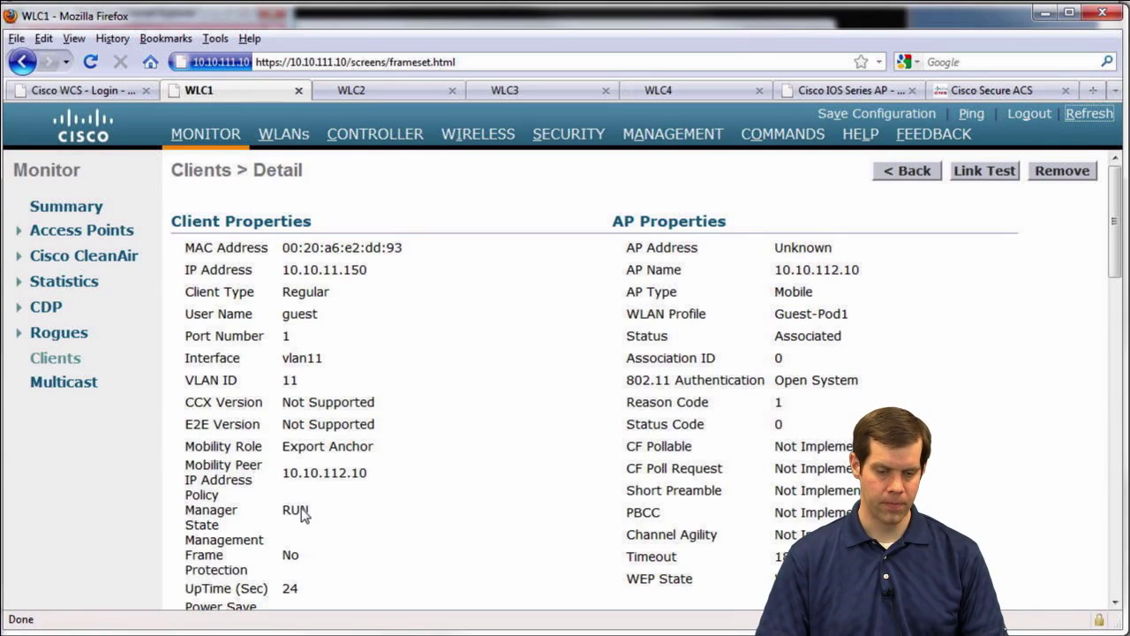
double_click(298, 510)
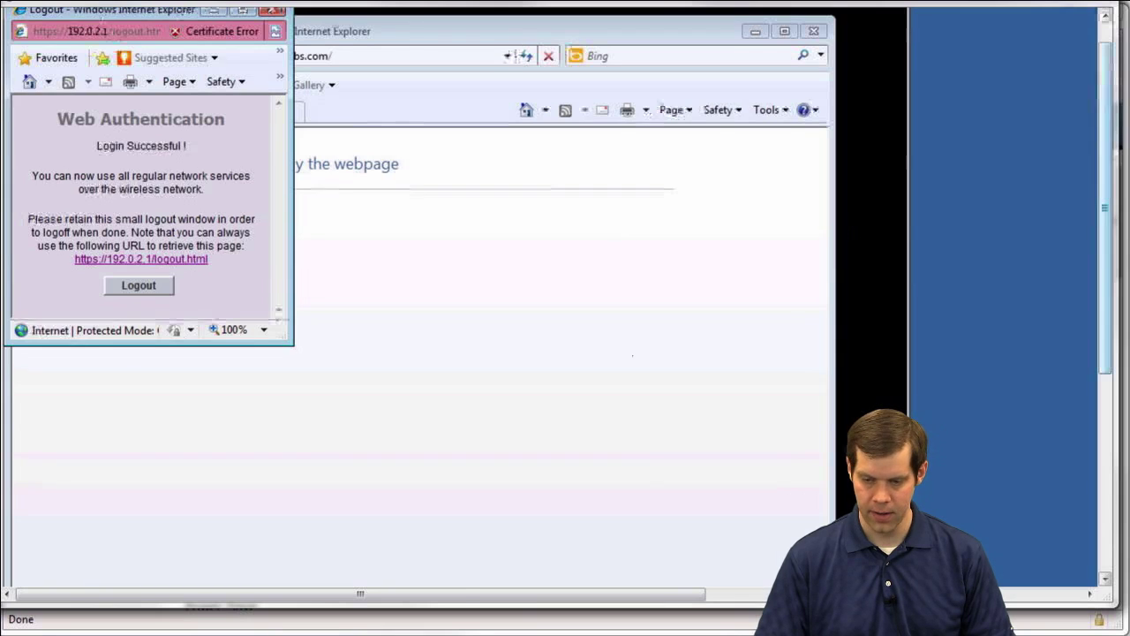
Rerun the earlier controller name nslookup in the Command Prompt
scroll(499, 320, "down", 5)
left_click(231, 496)
scroll(1098, 134, "up", 5)
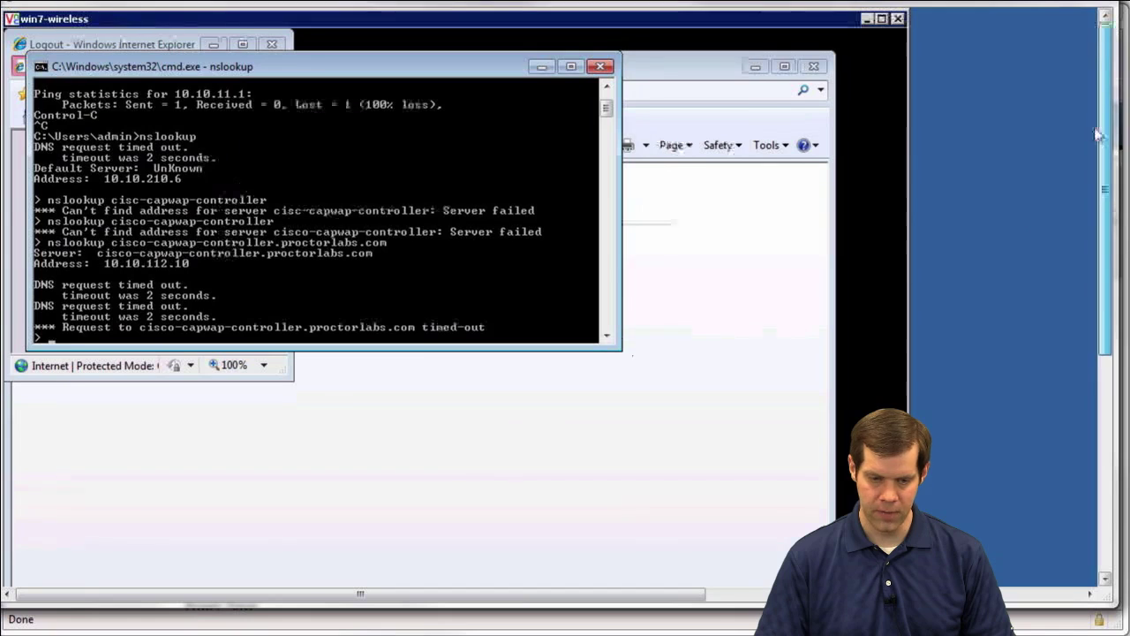
key("Up")
key("Up")
key("Up")
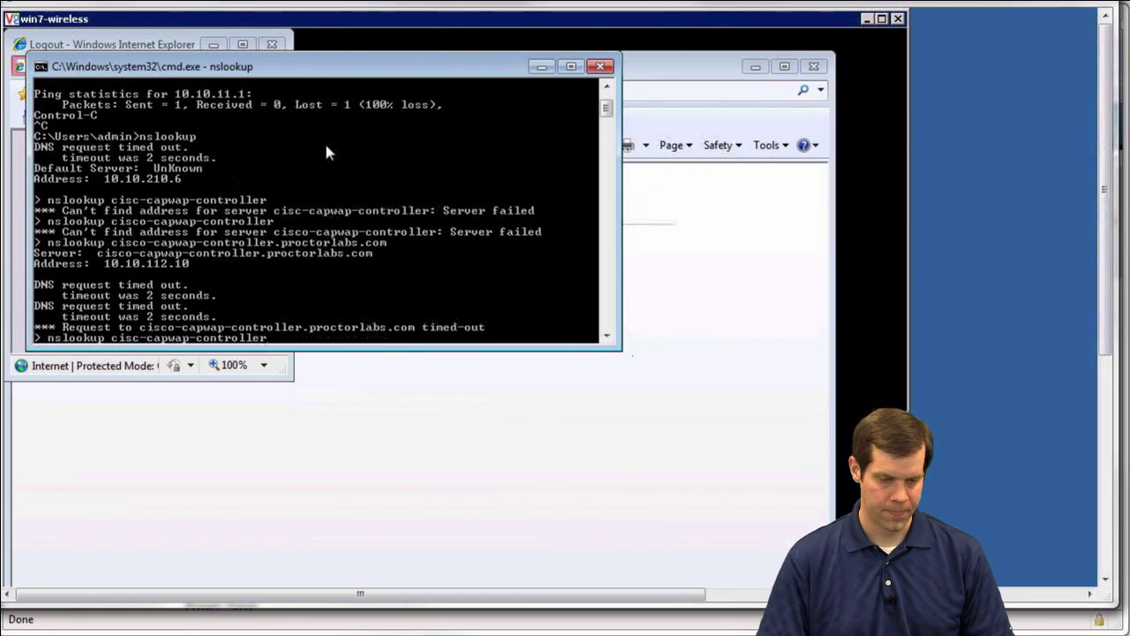
key("Down")
key("Down")
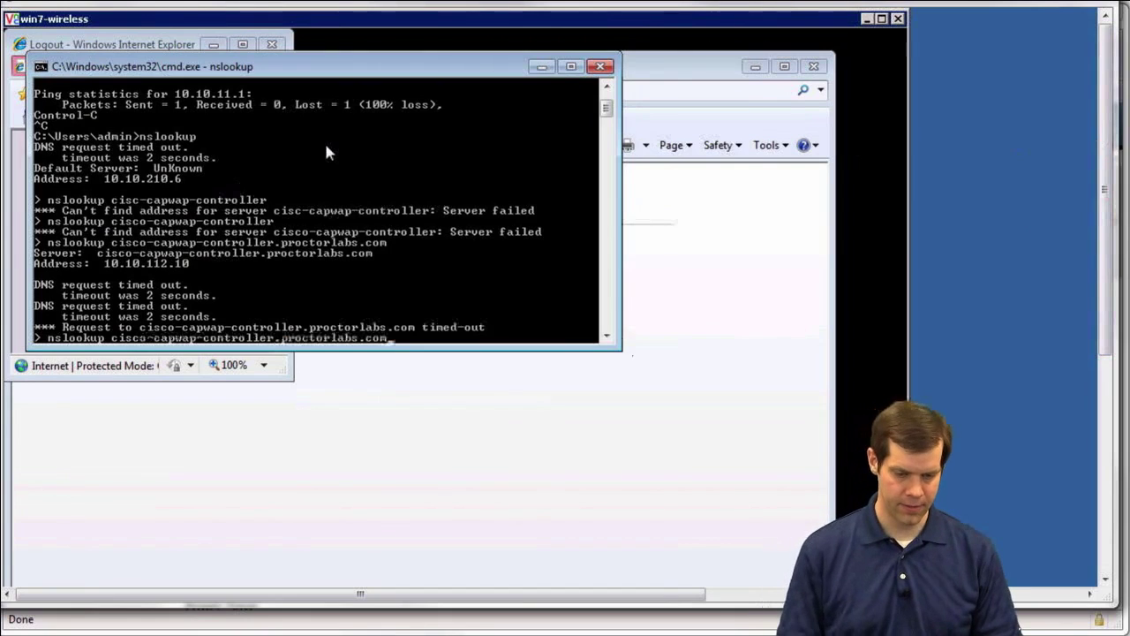
key("Return")
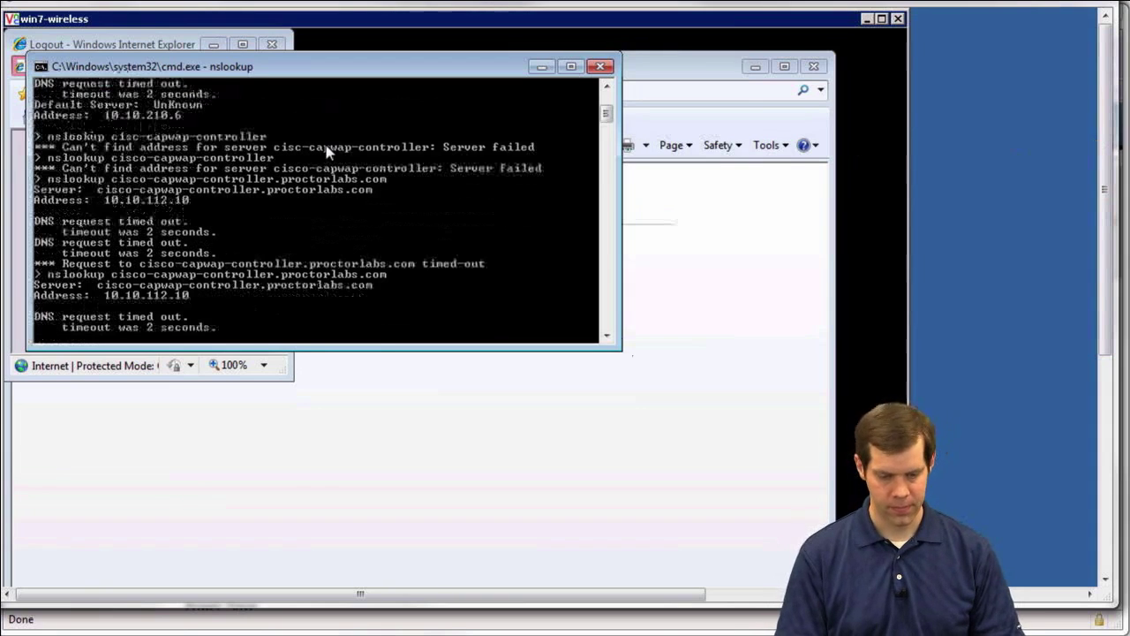
Stop nslookup and ping the gateway 10.10.11.1
key("ctrl+c")
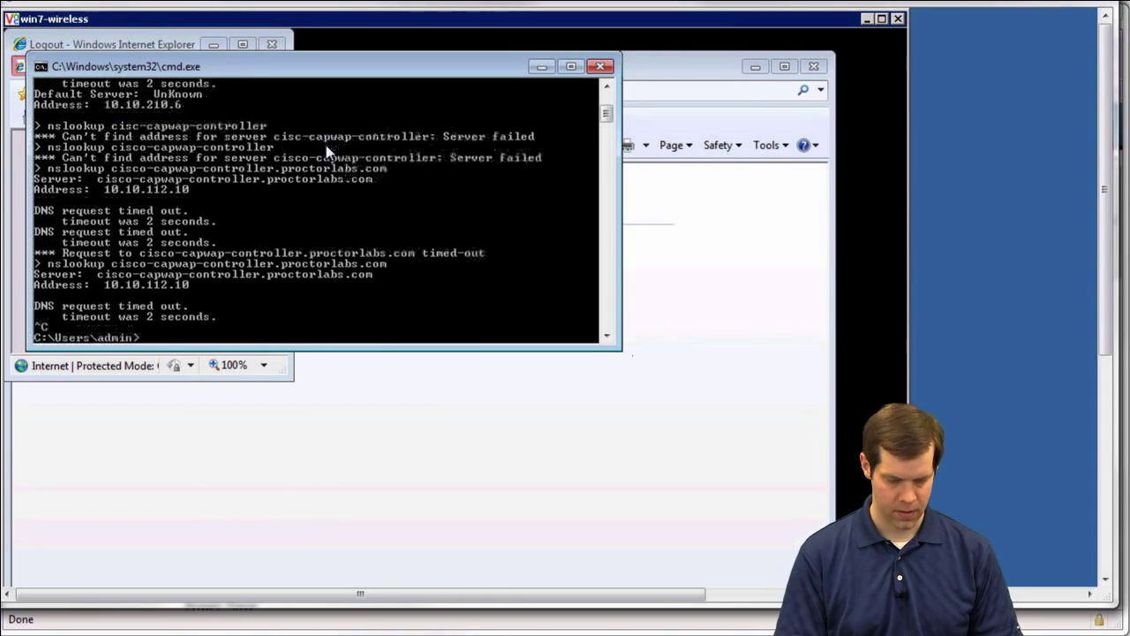
type("ping 10.10.11")
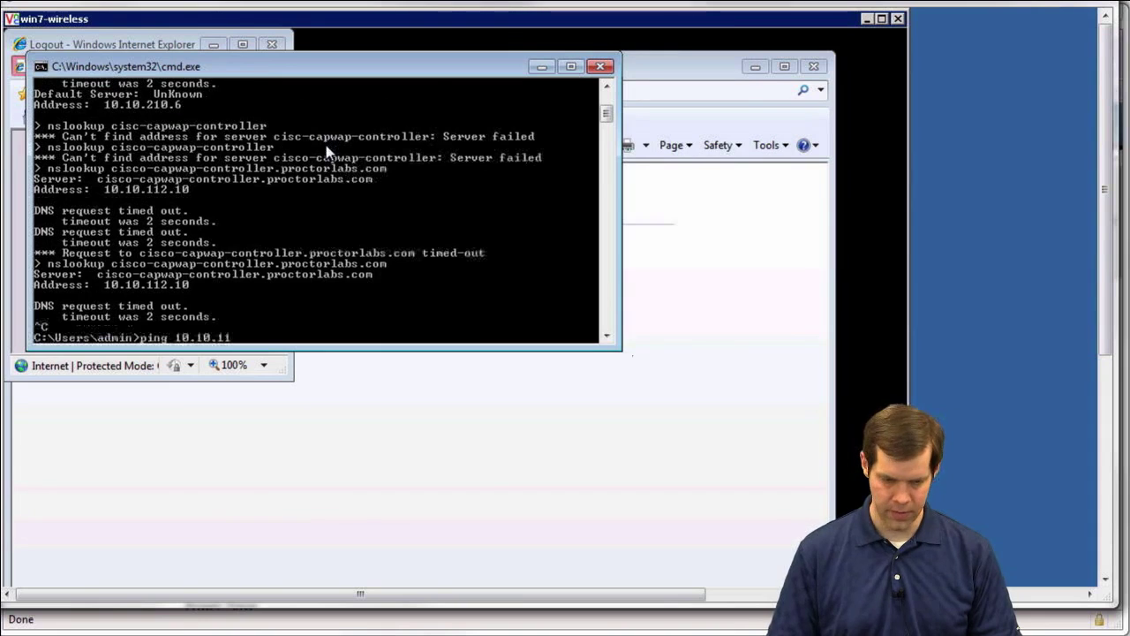
type(".1")
key("Return")
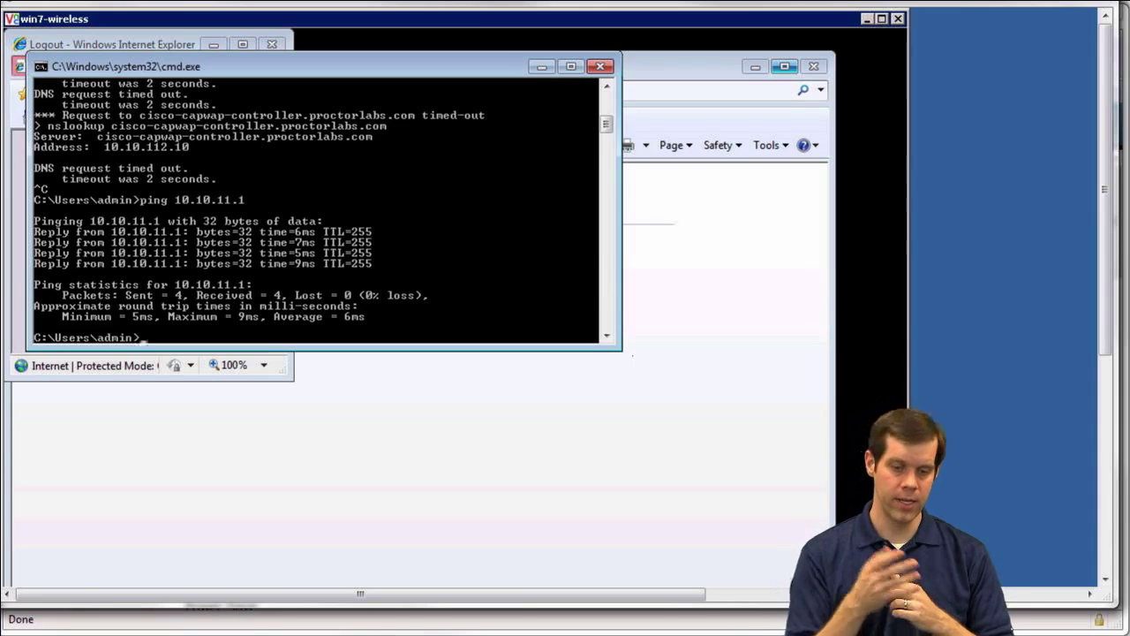
Bring the Login Successful Logout window in front of the main browser window
left_click(773, 221)
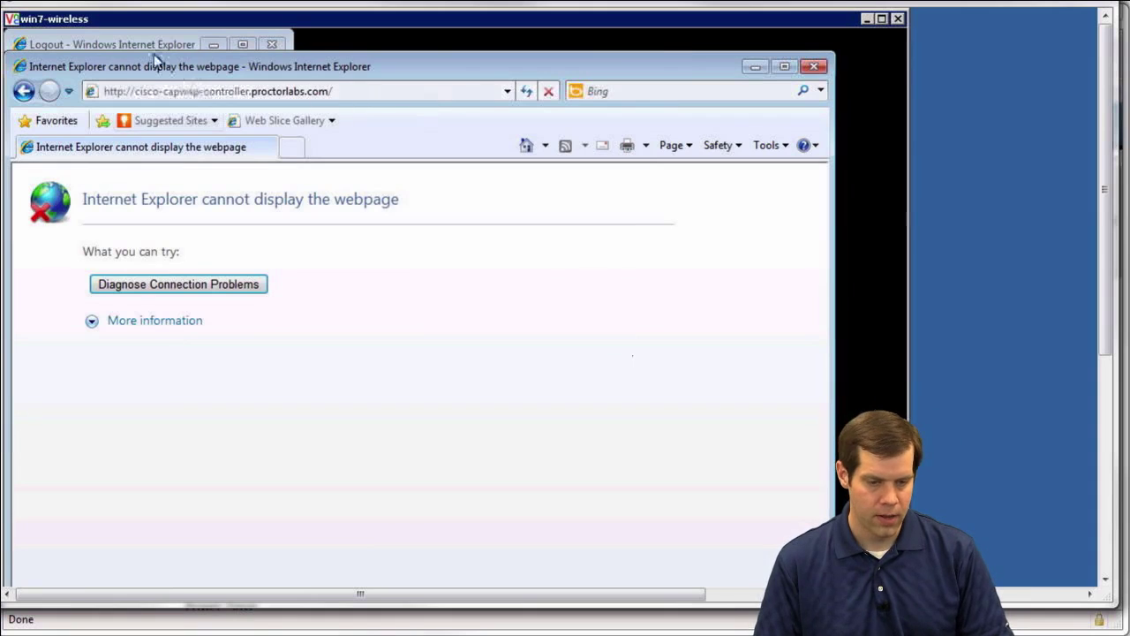
left_click(145, 45)
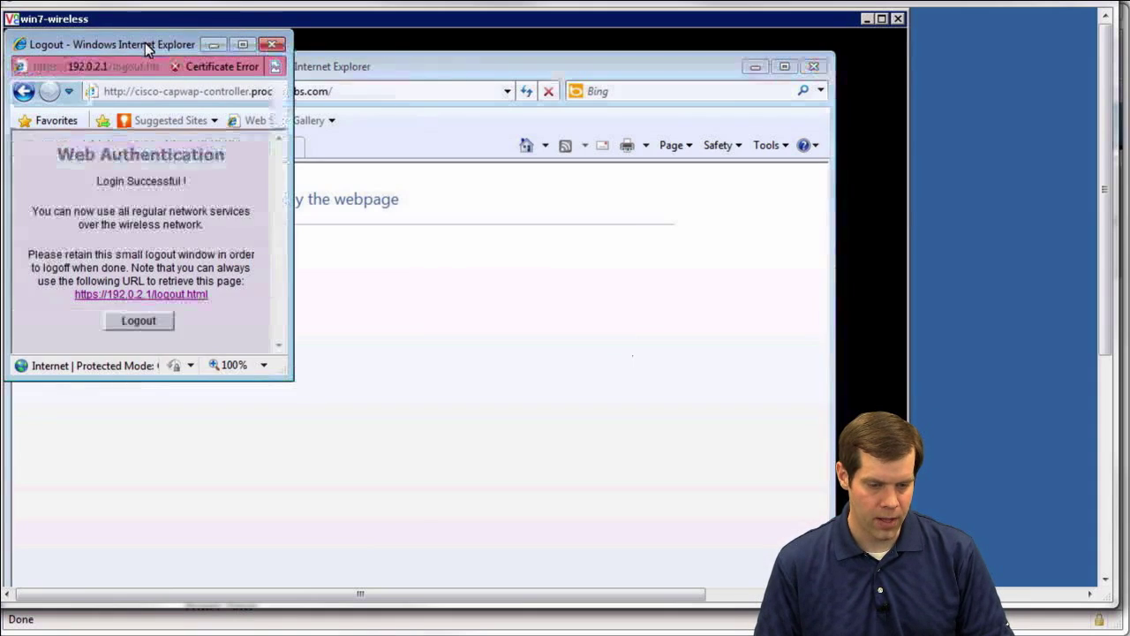